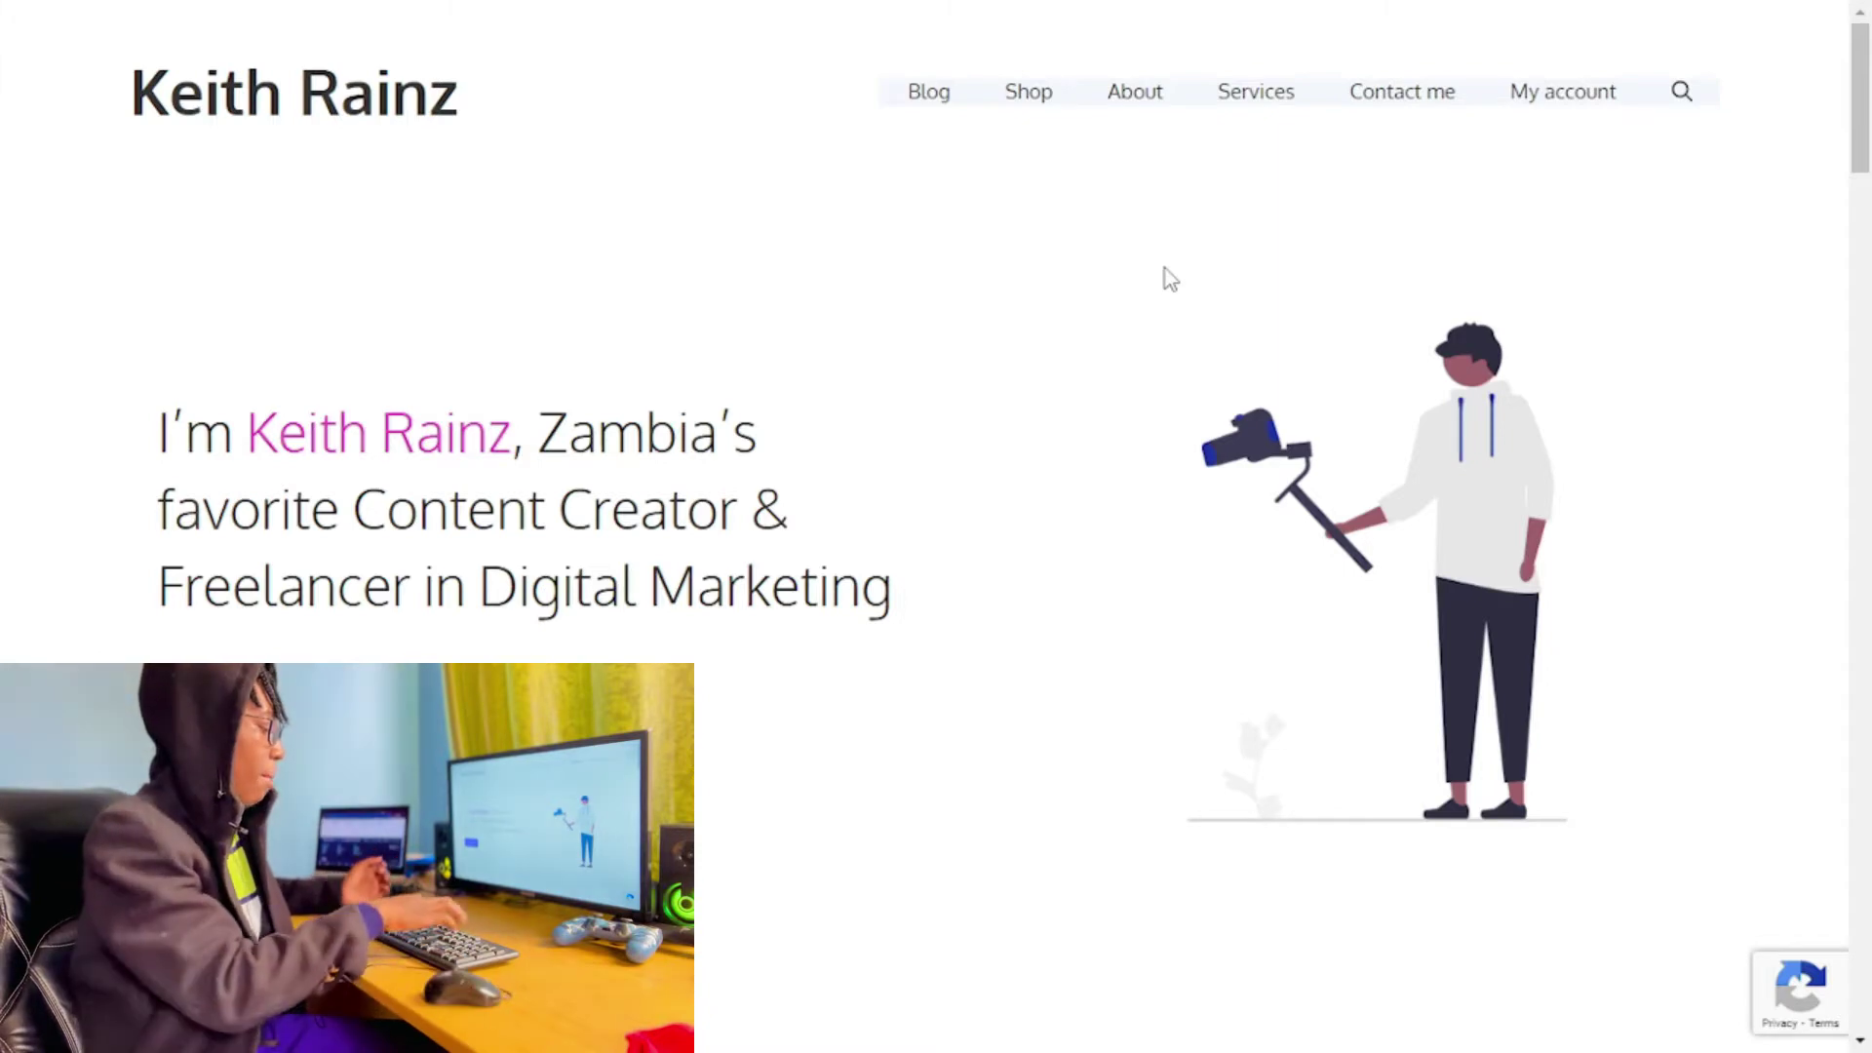
Leave full screen and scroll the keithrainz.me homepage down and back to the top.
key(F11)
scroll(1143, 297, down, 10)
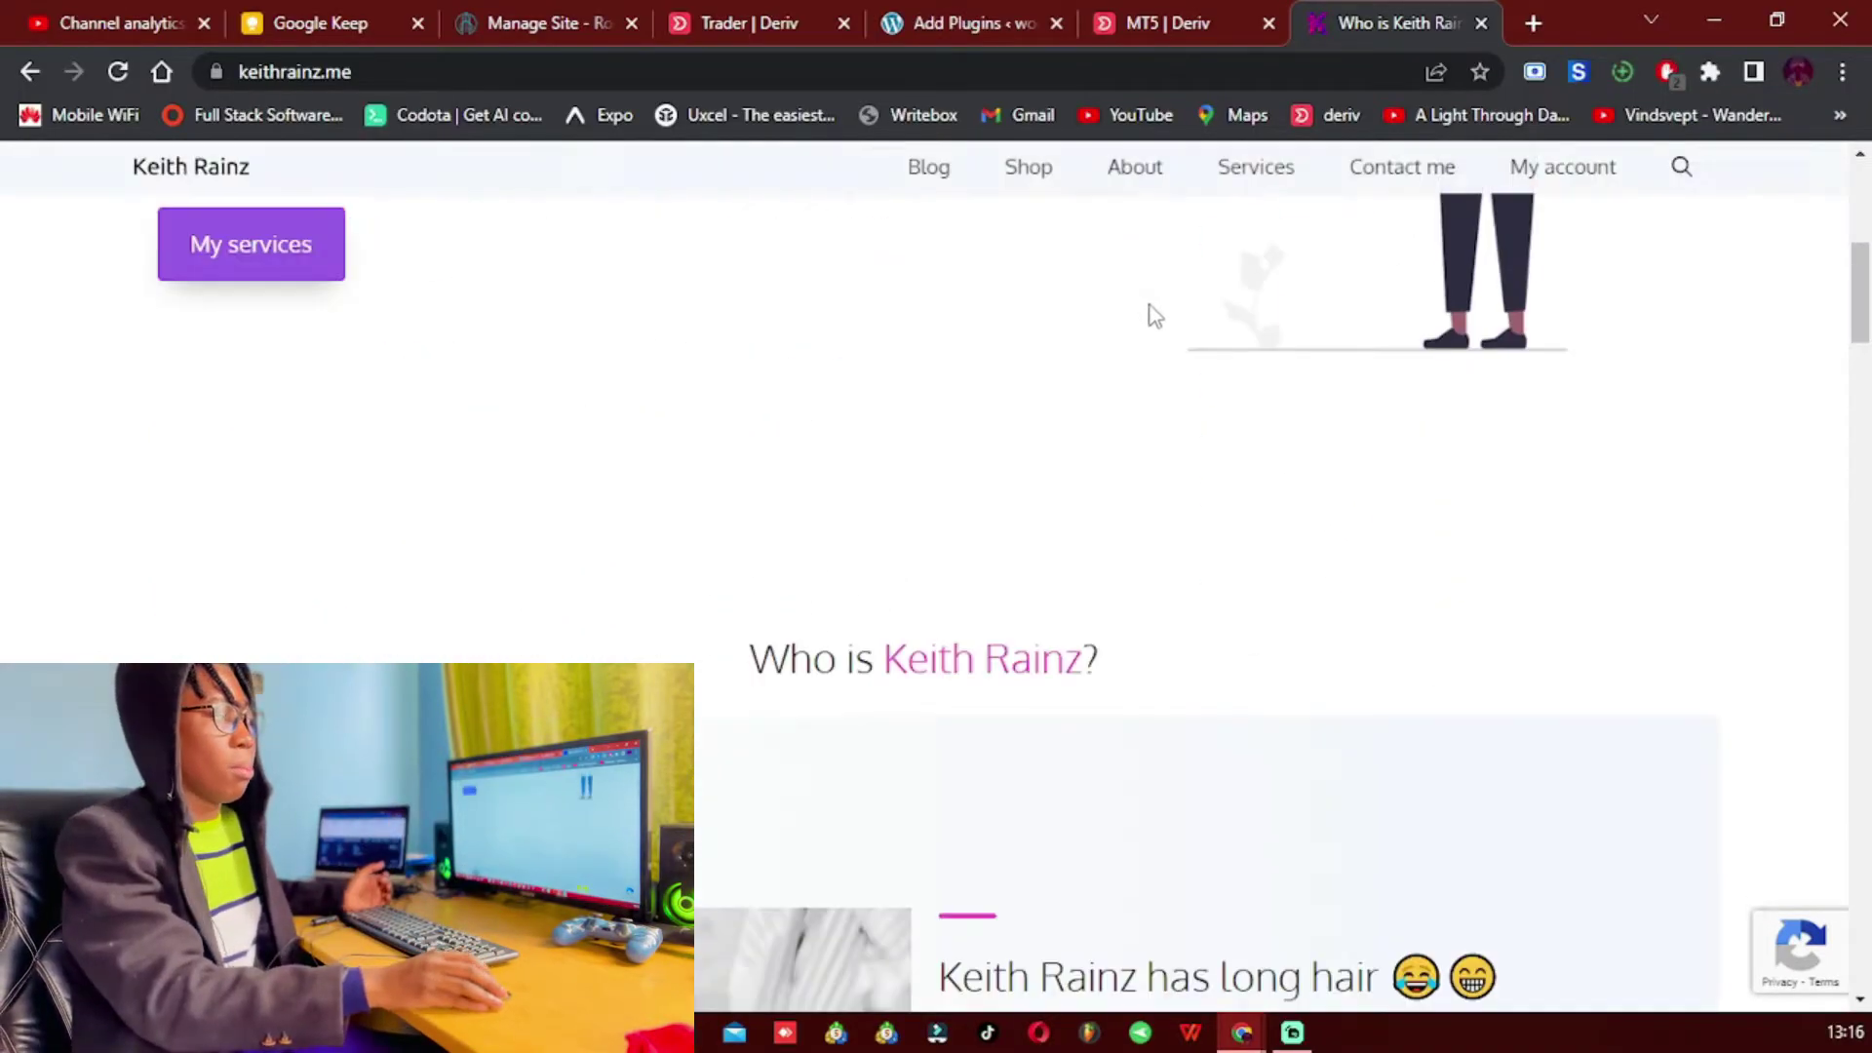
scroll(1155, 314, up, 5)
scroll(1159, 330, up, 5)
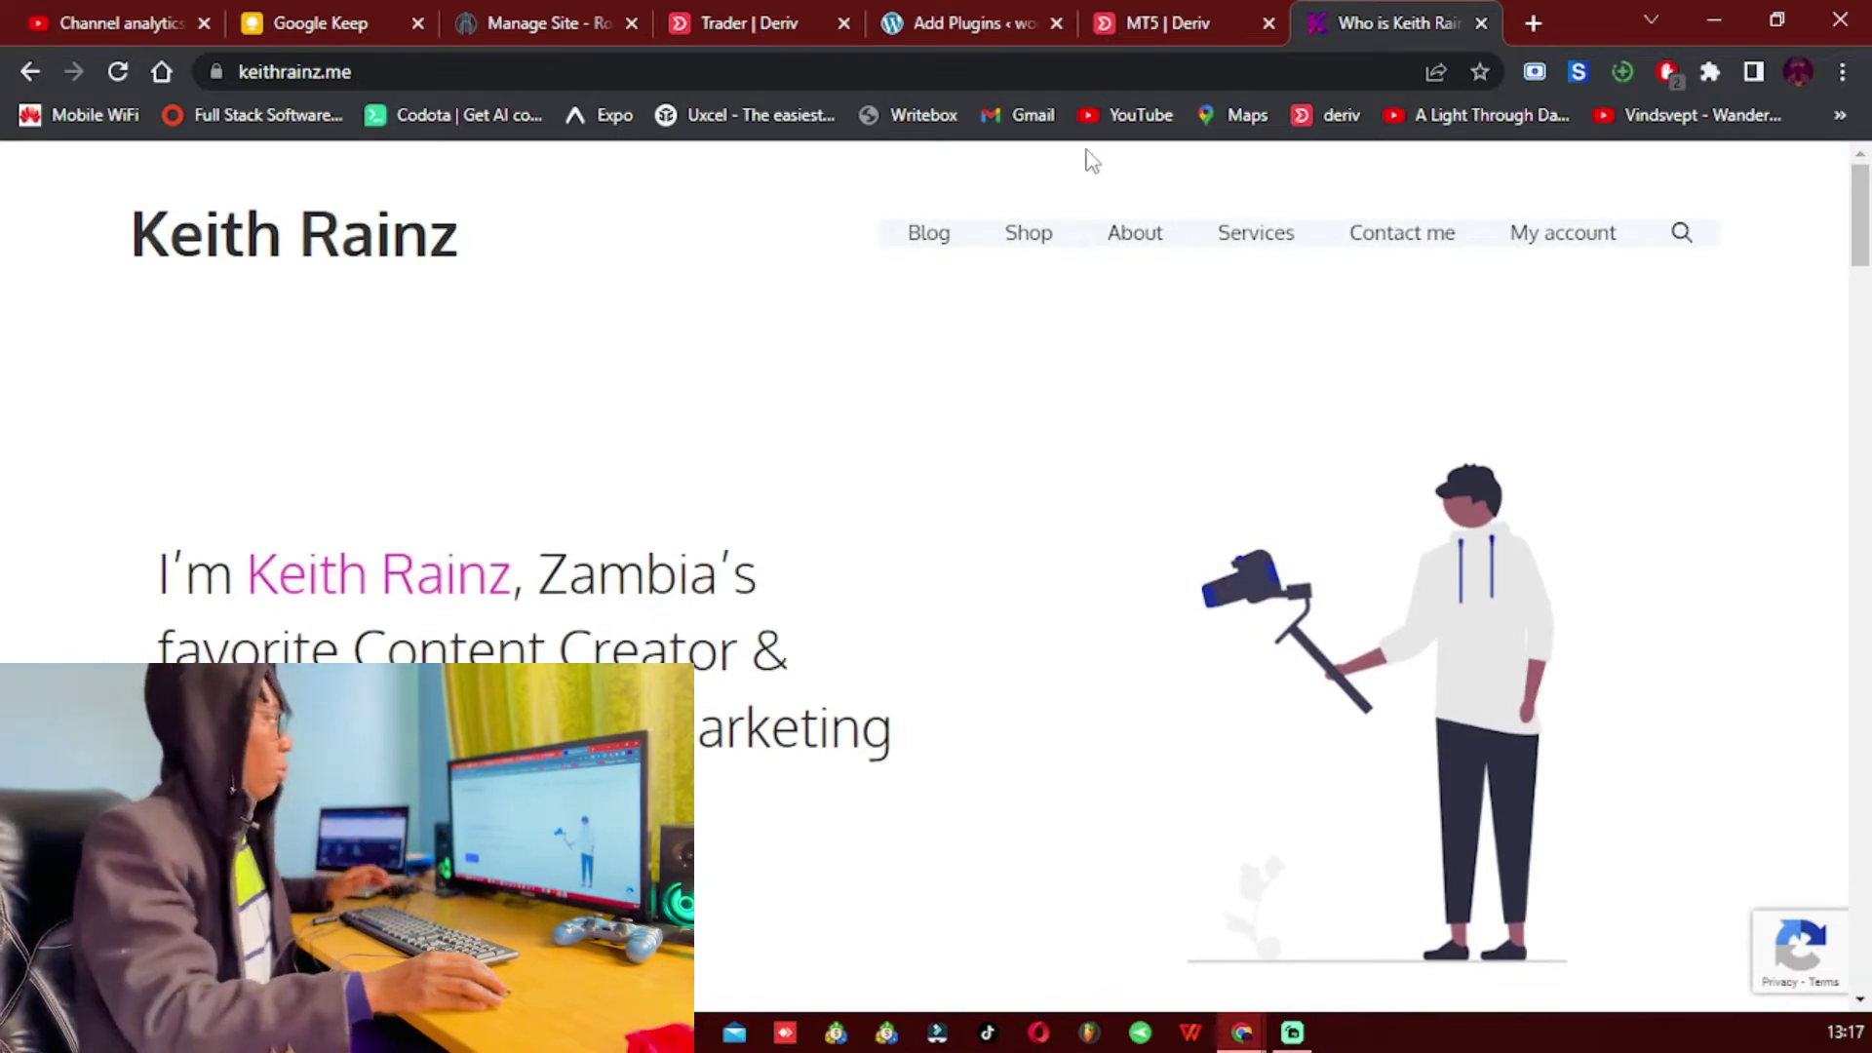
Install the MetaTrader Web Terminal plugin from the METATRADER search results, then go full screen.
click(975, 27)
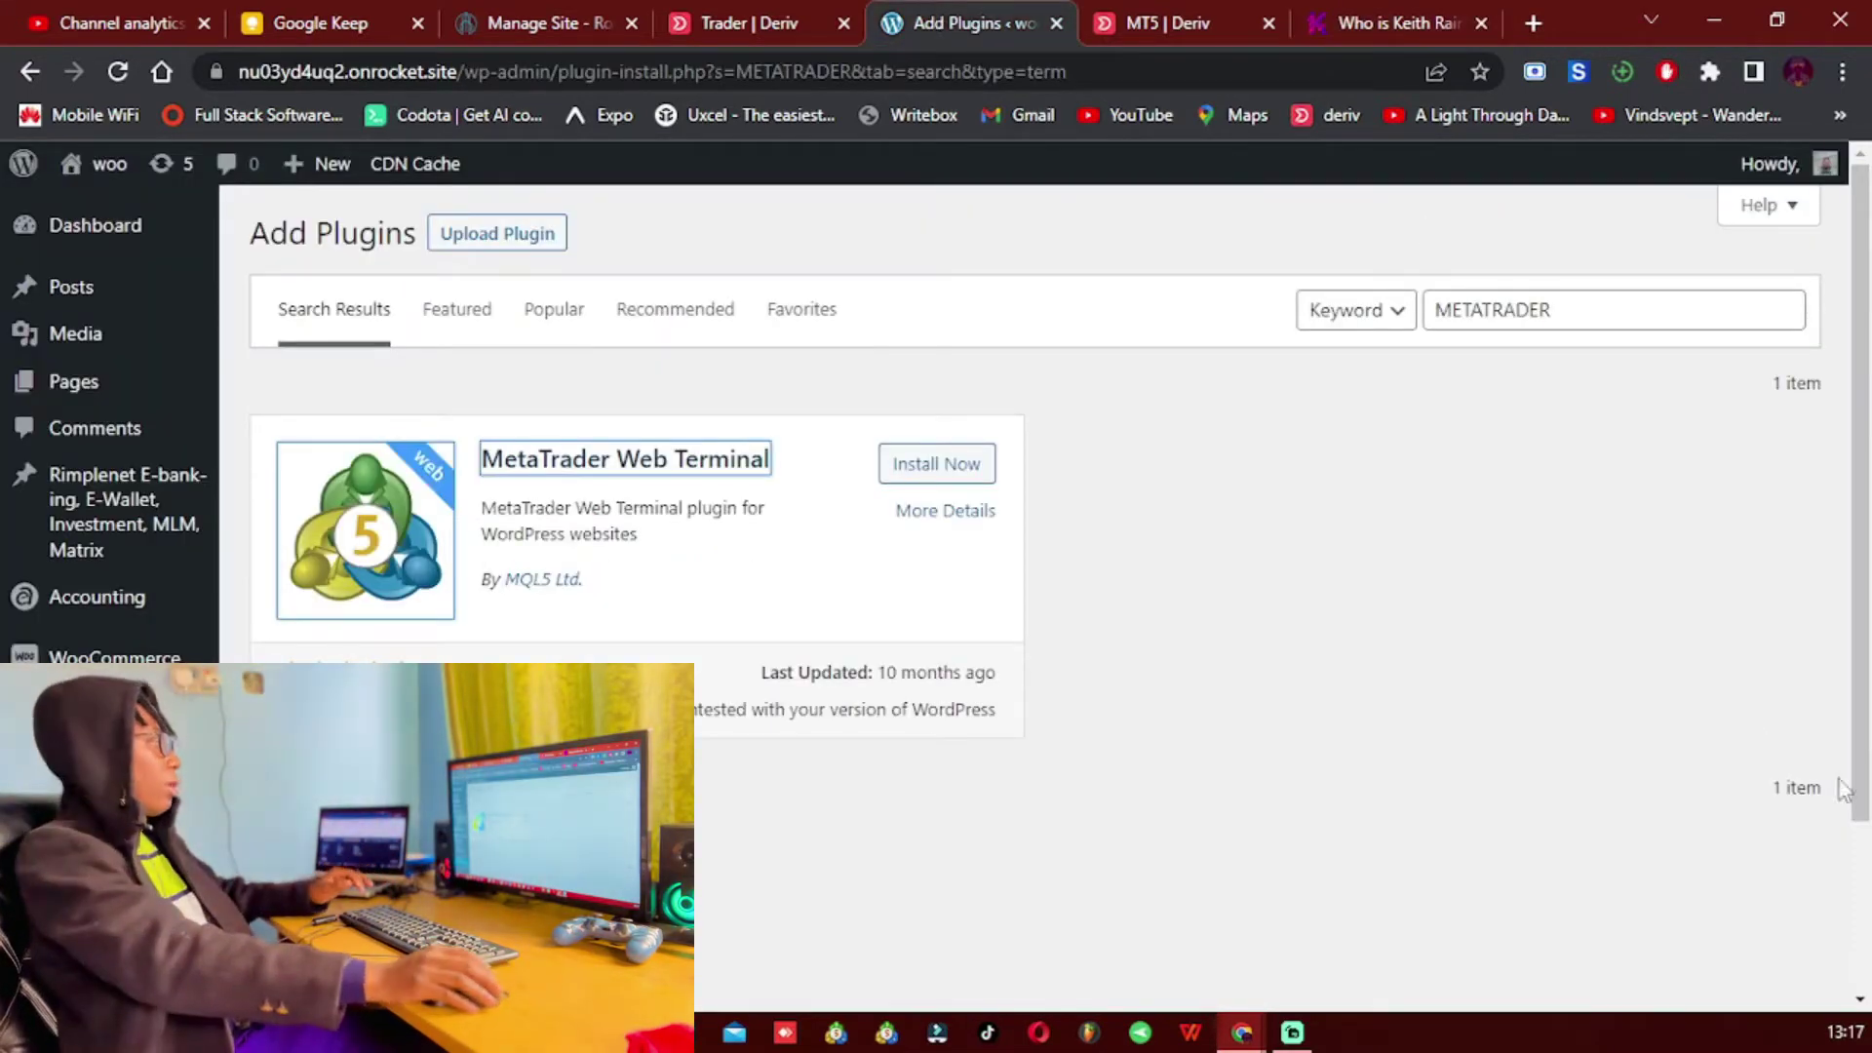
scroll(1237, 647, down, 3)
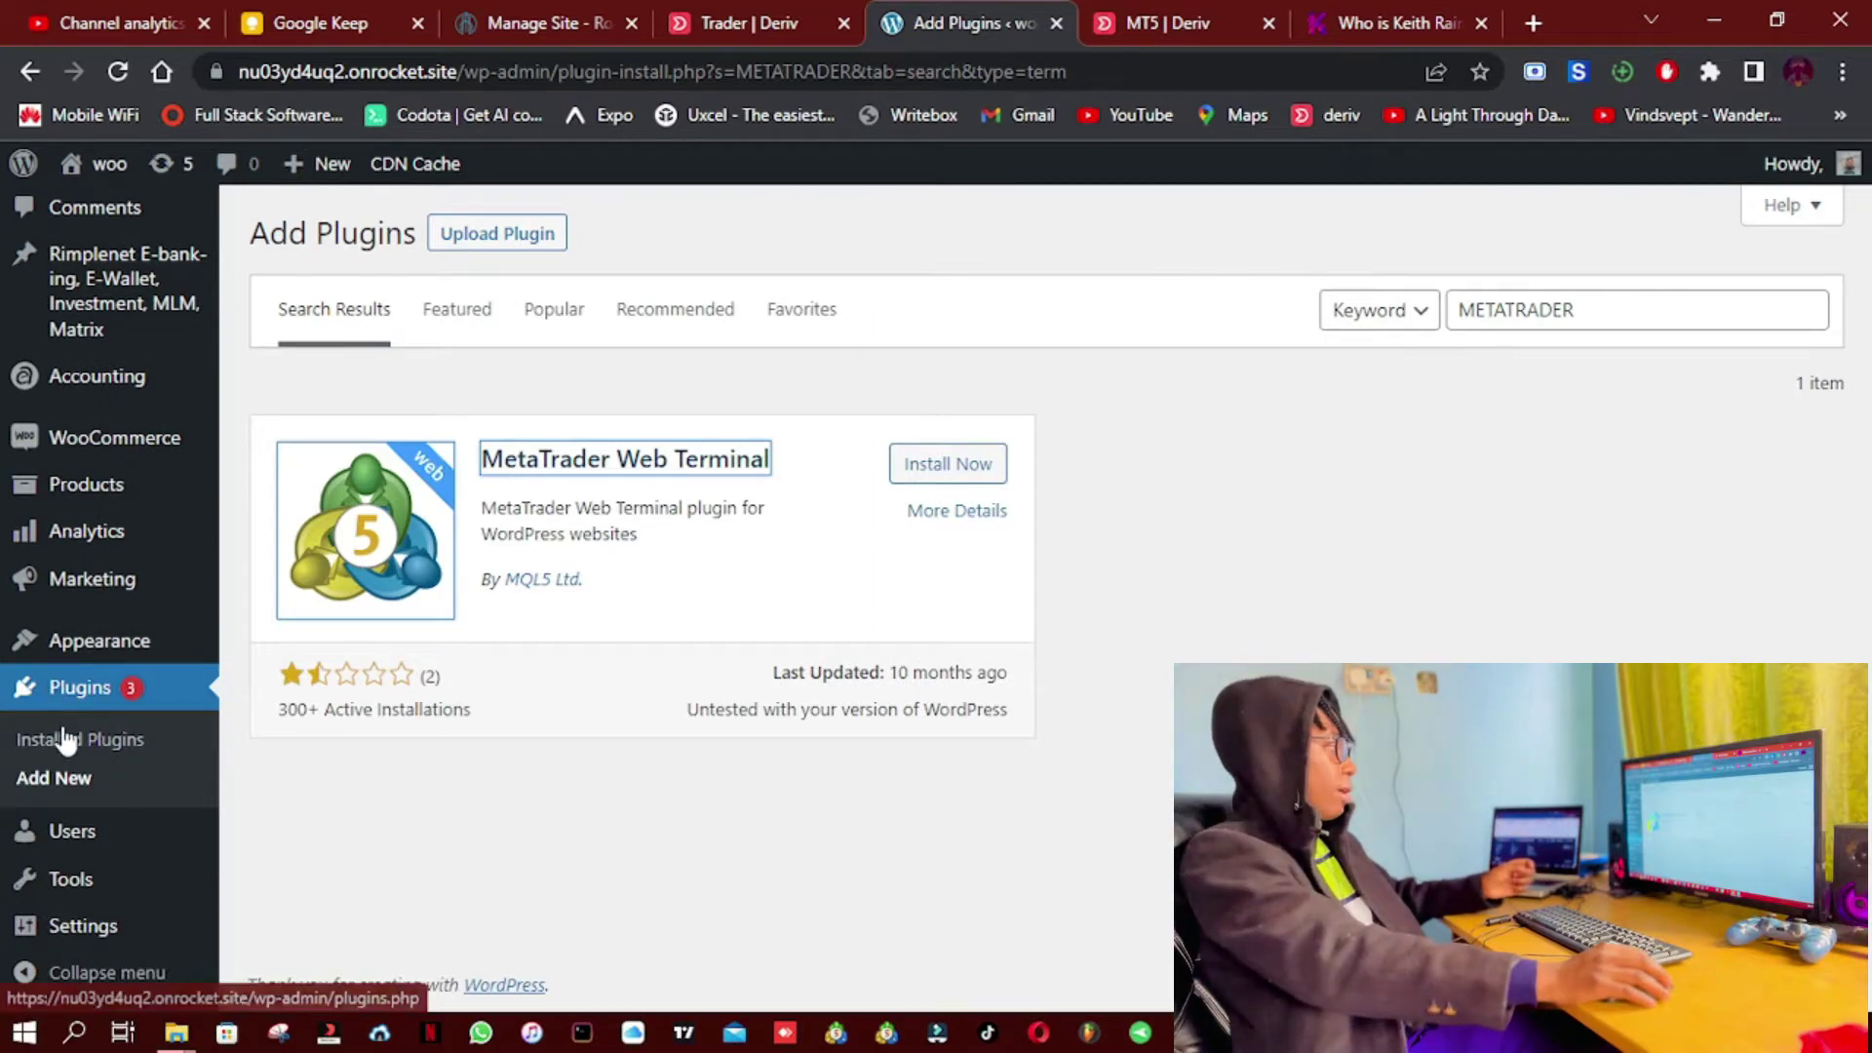
click(1529, 478)
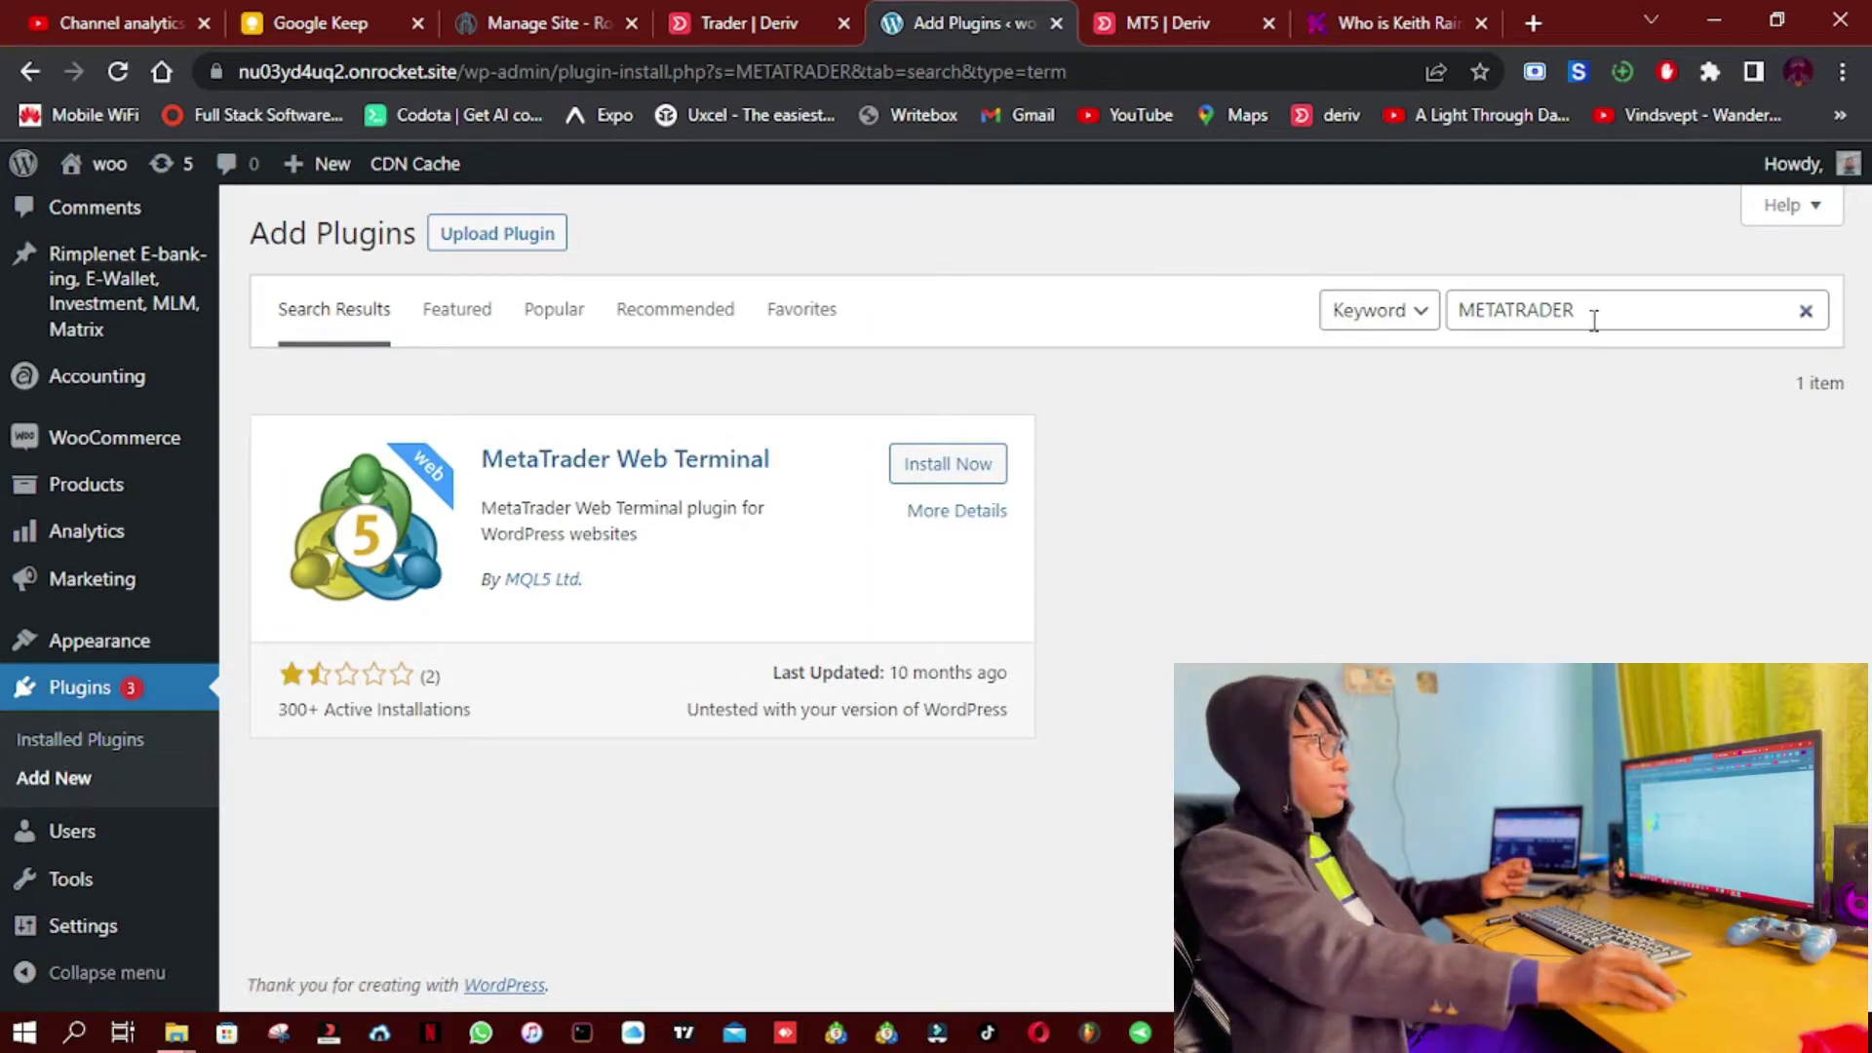
drag(1589, 310, 1465, 308)
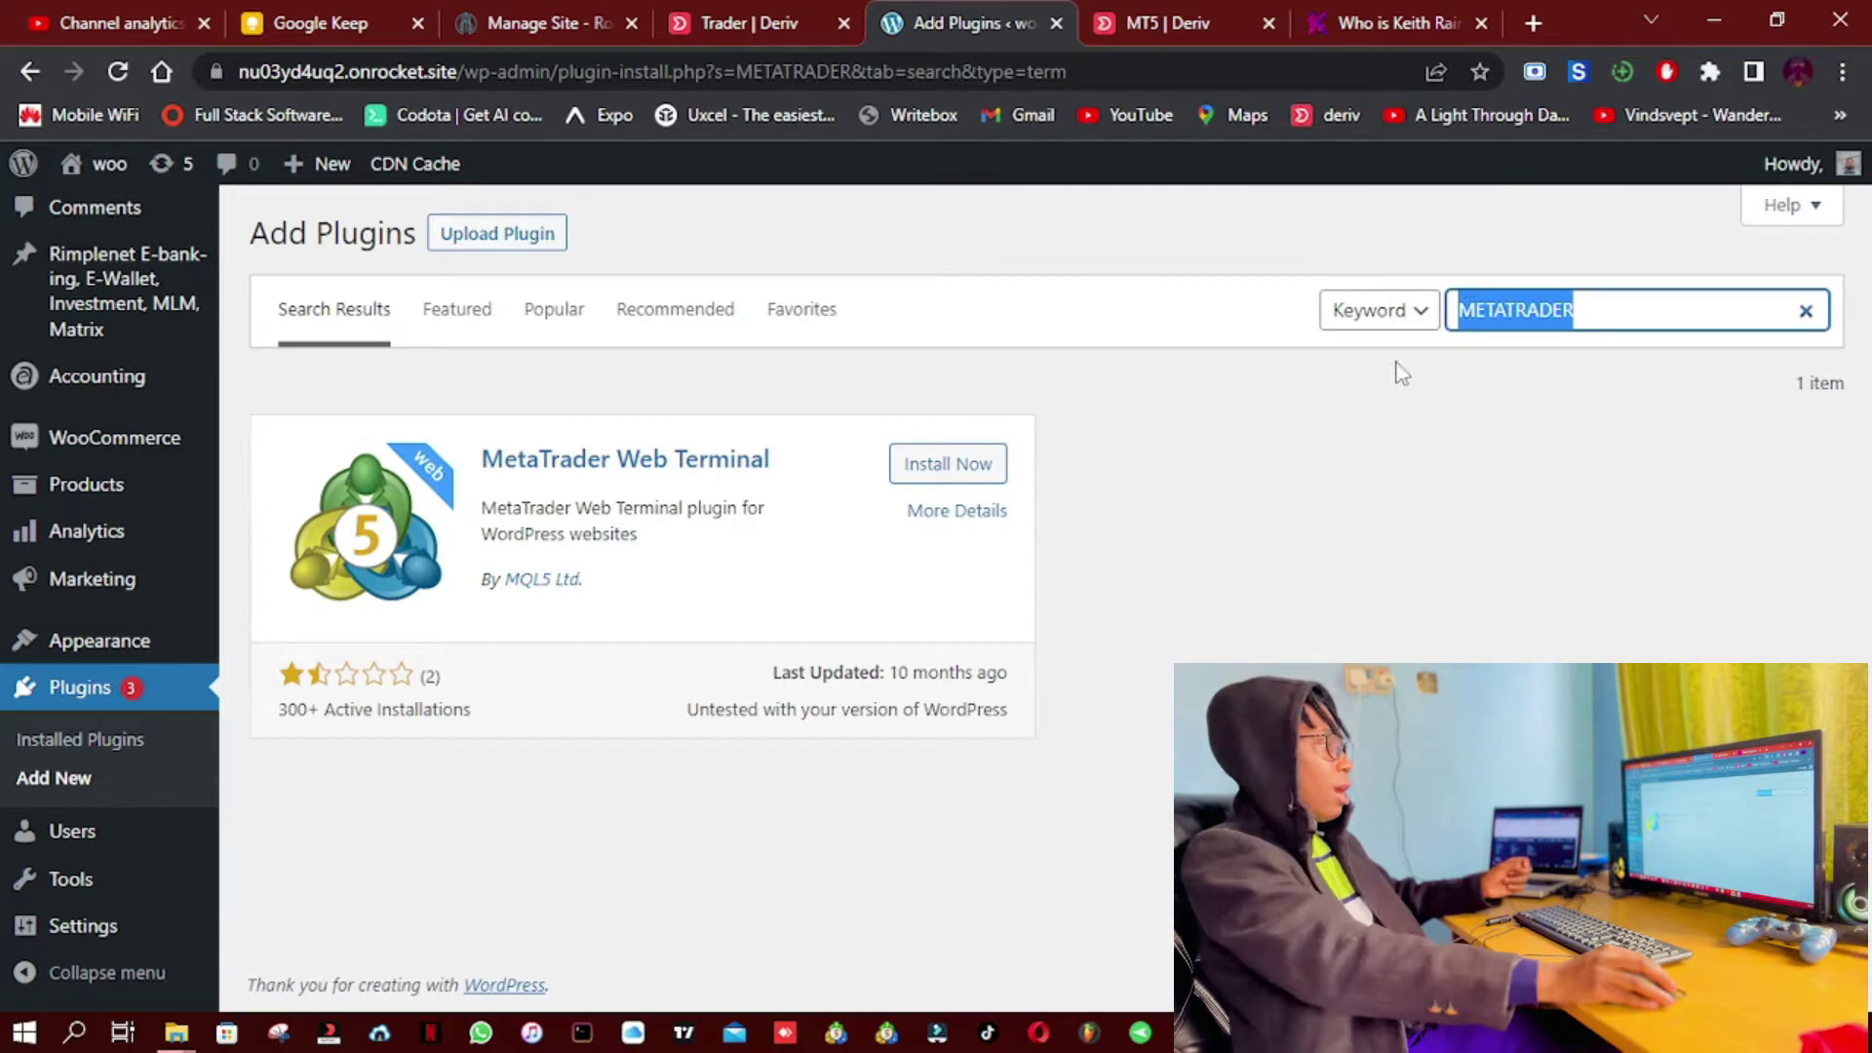
click(1115, 465)
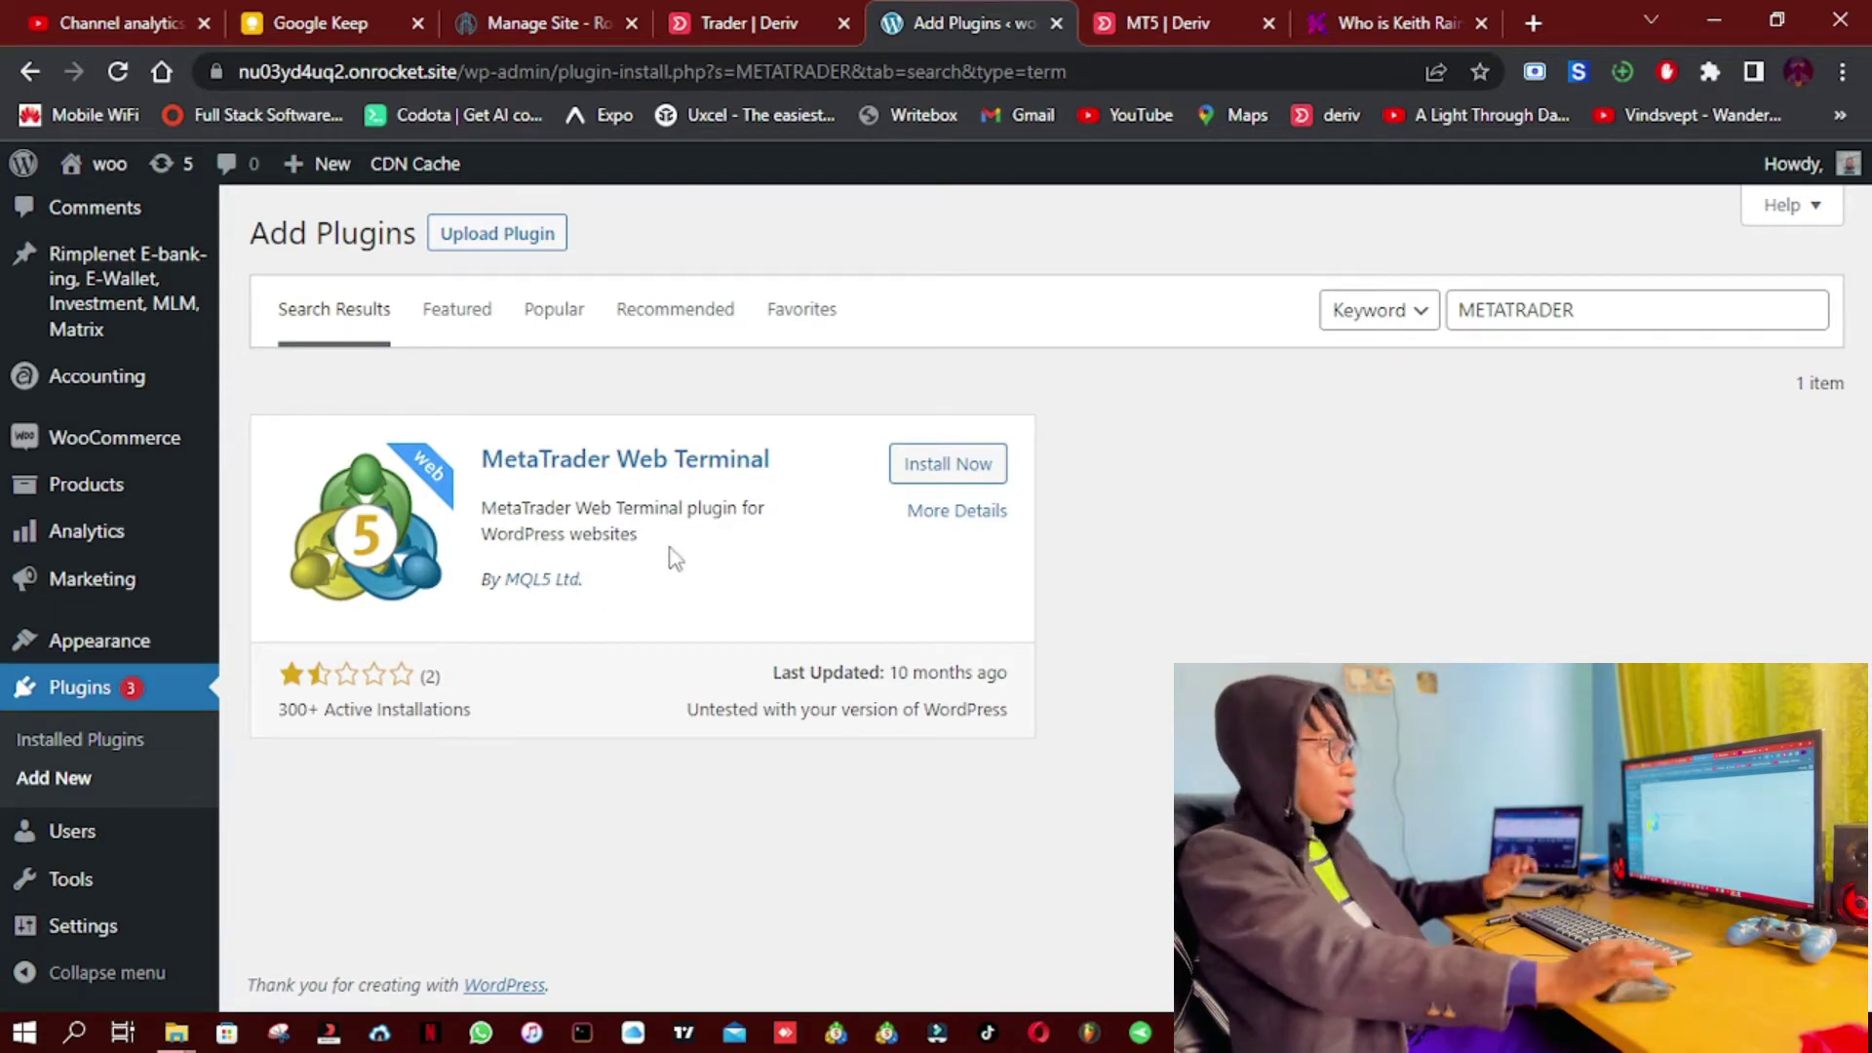
click(931, 470)
key(F11)
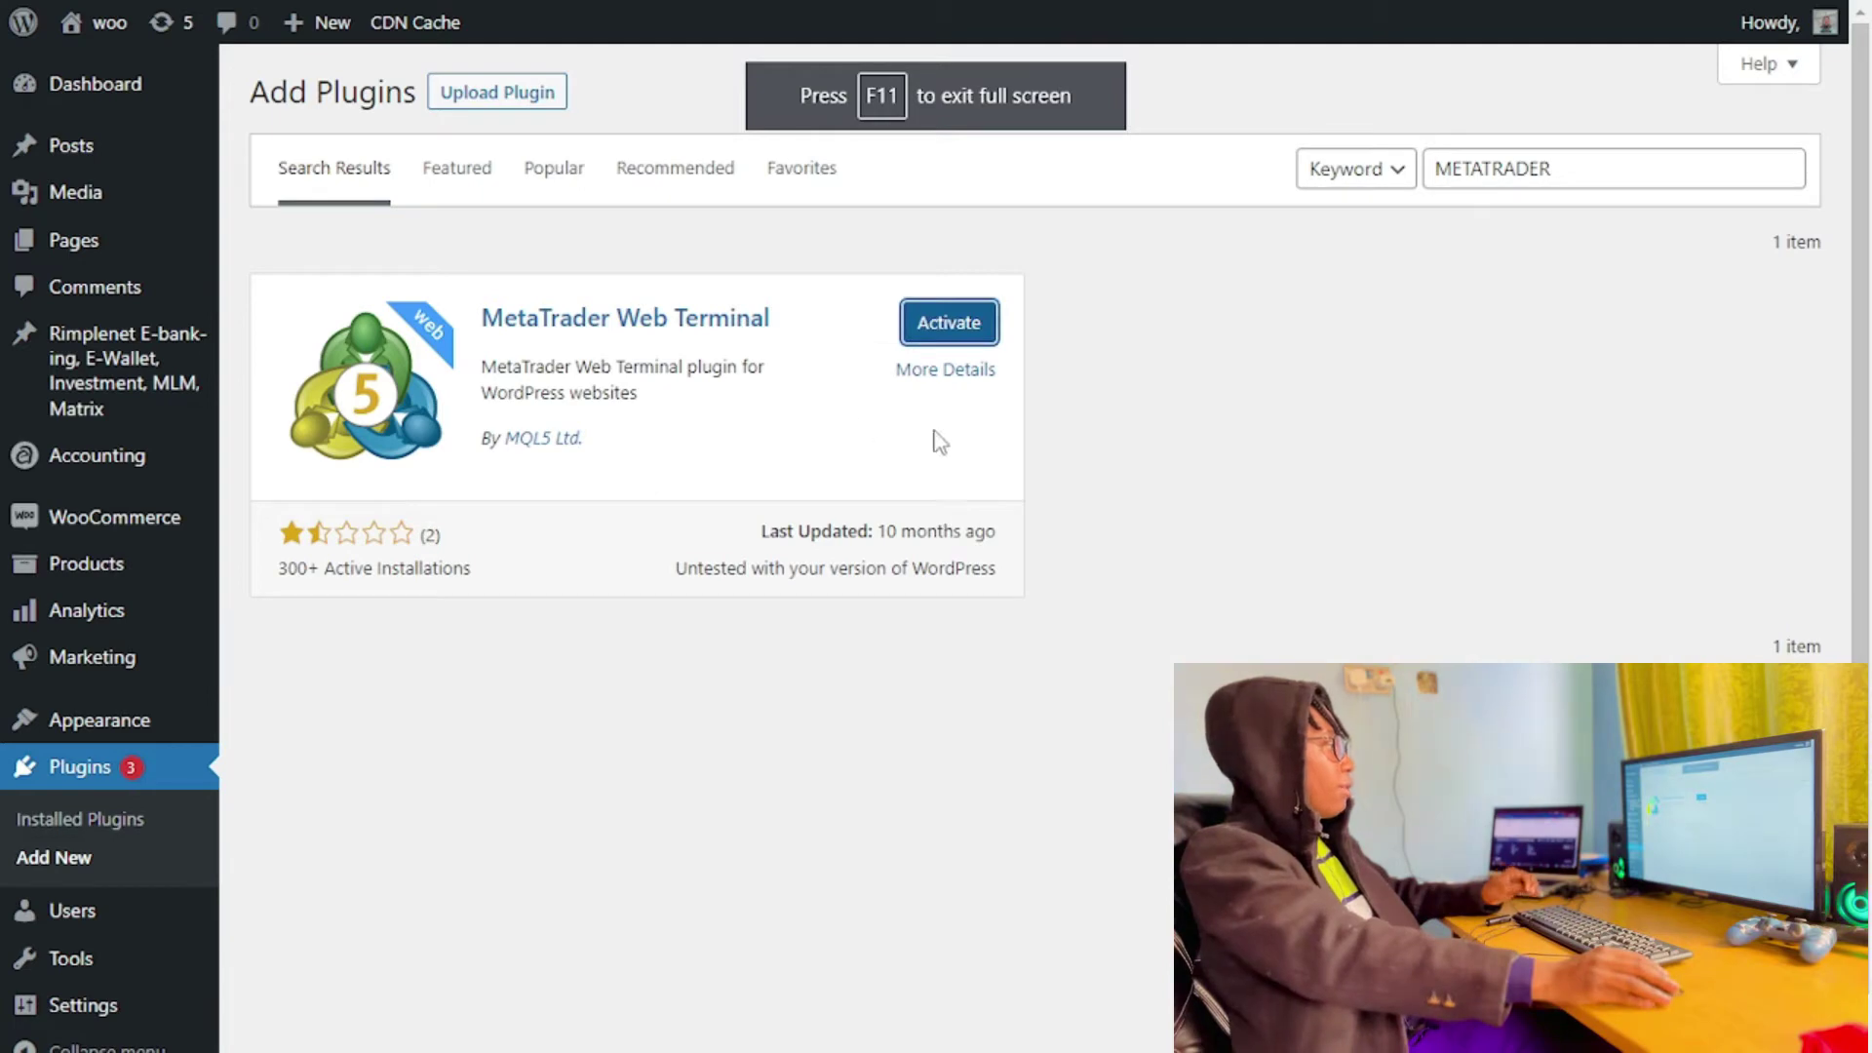
click(668, 326)
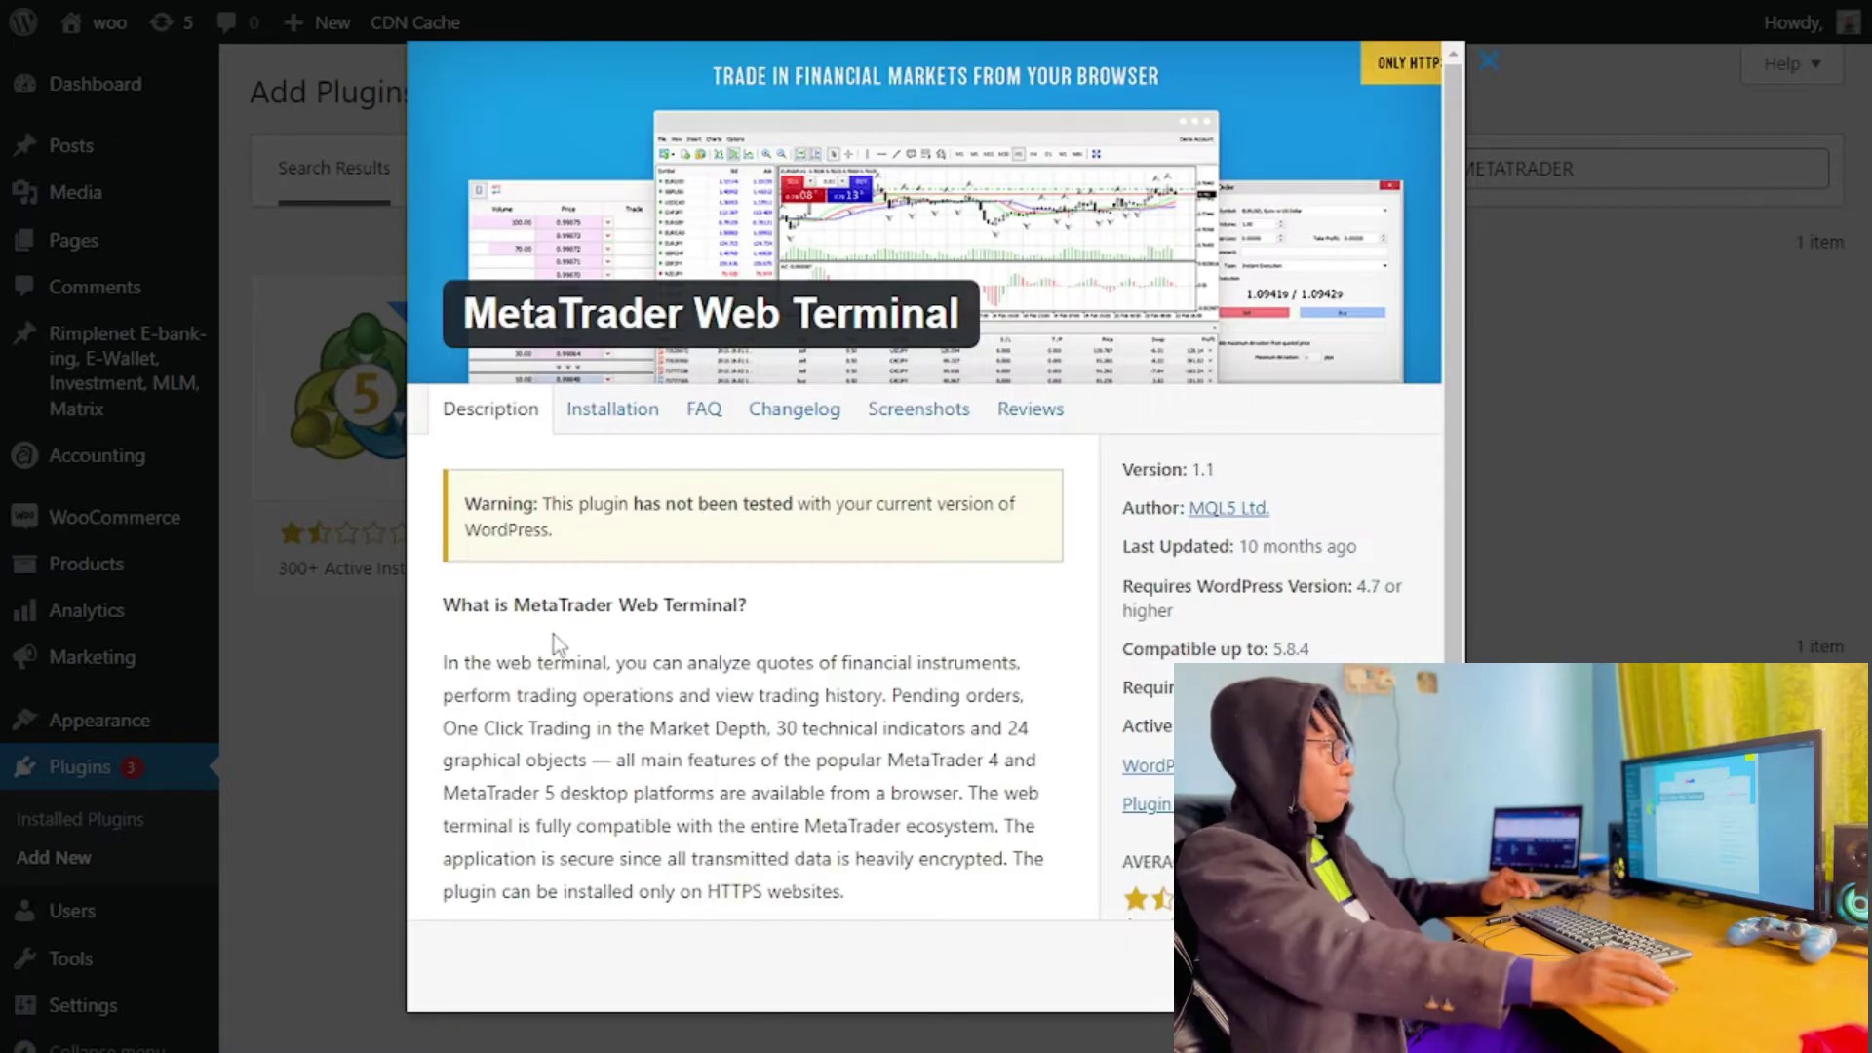
scroll(546, 624, down, 1)
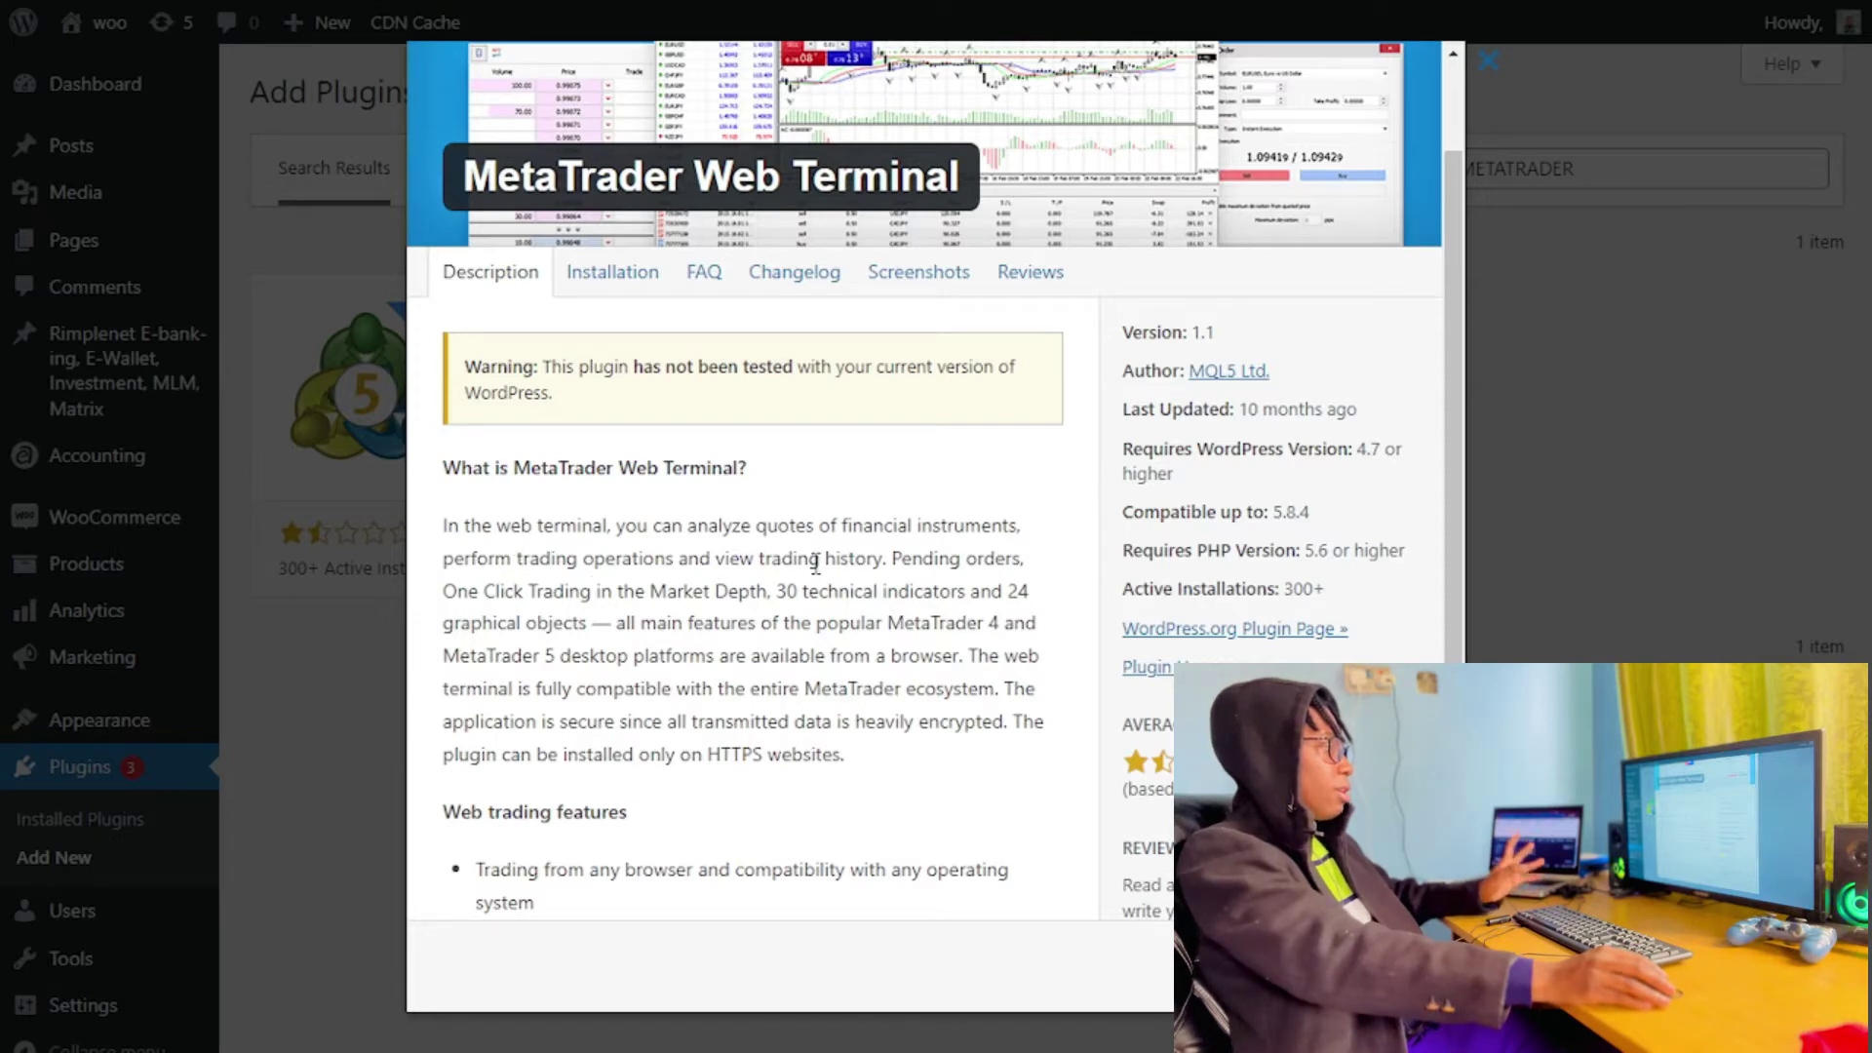
scroll(815, 564, down, 4)
drag(546, 524, 608, 763)
scroll(624, 740, up, 5)
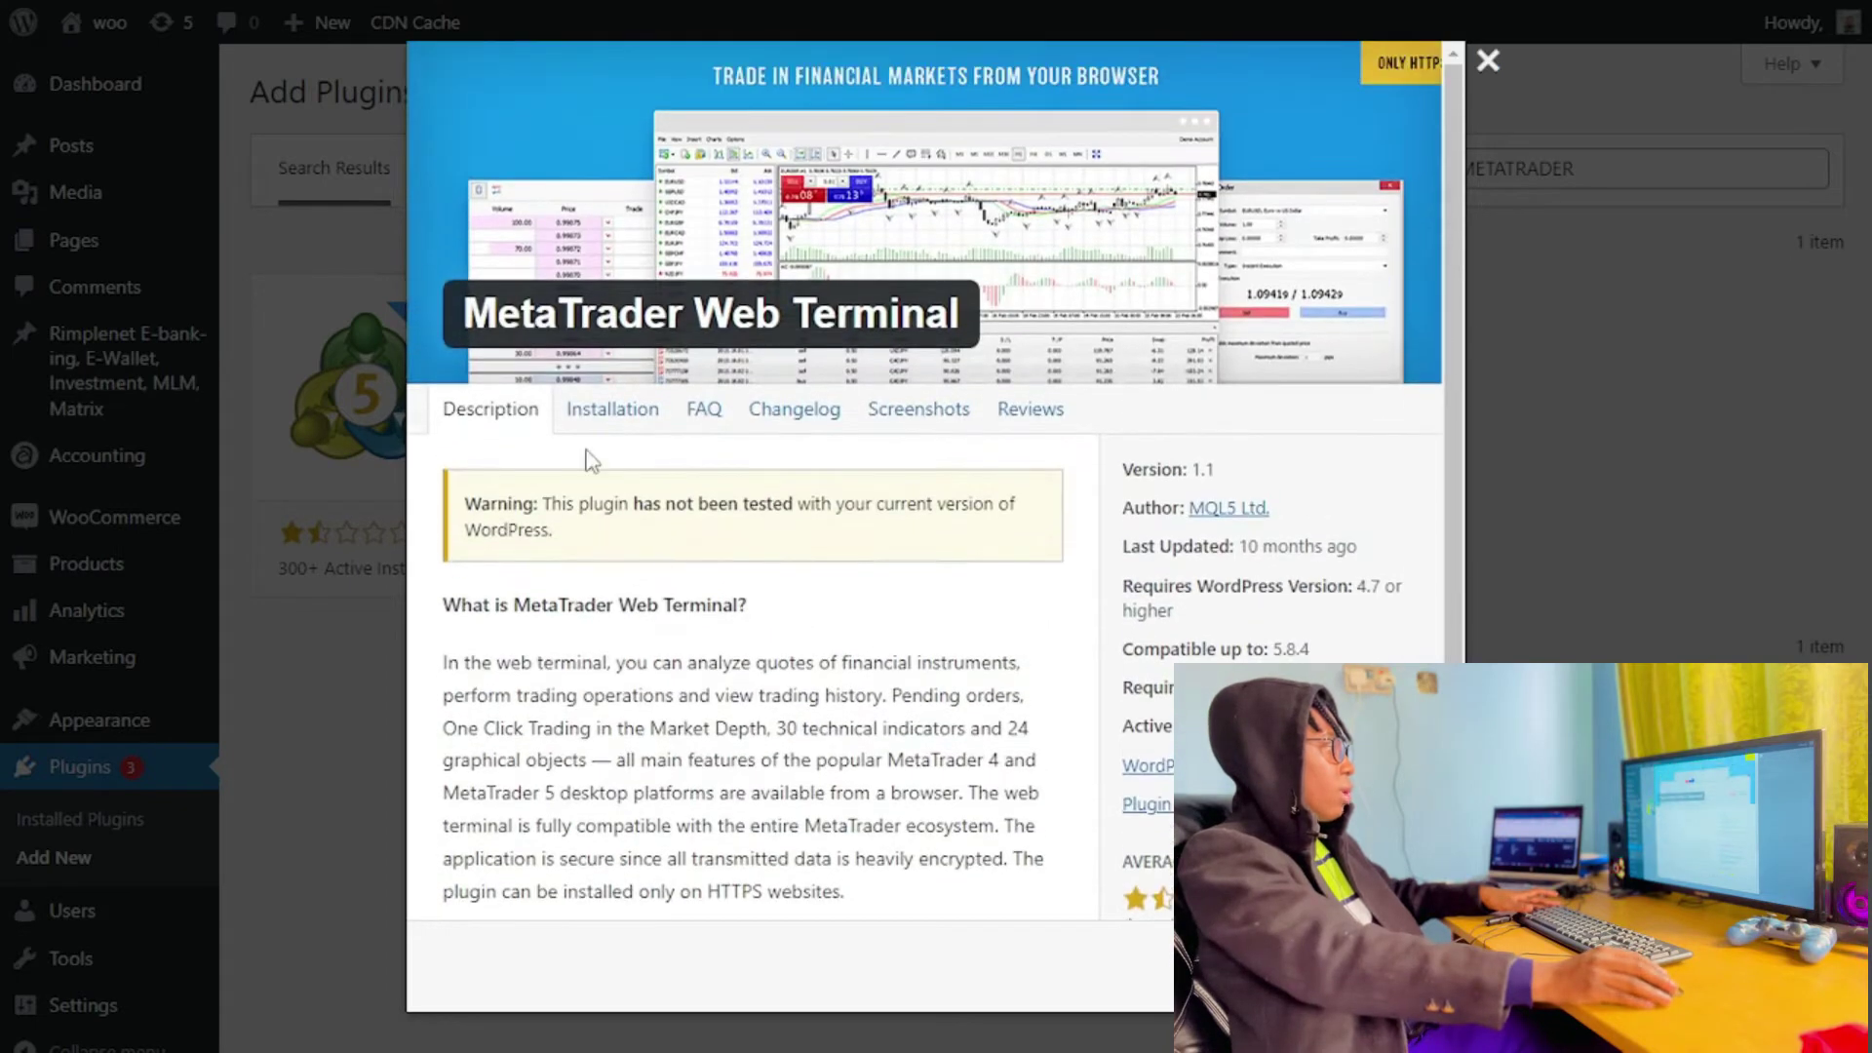
click(585, 429)
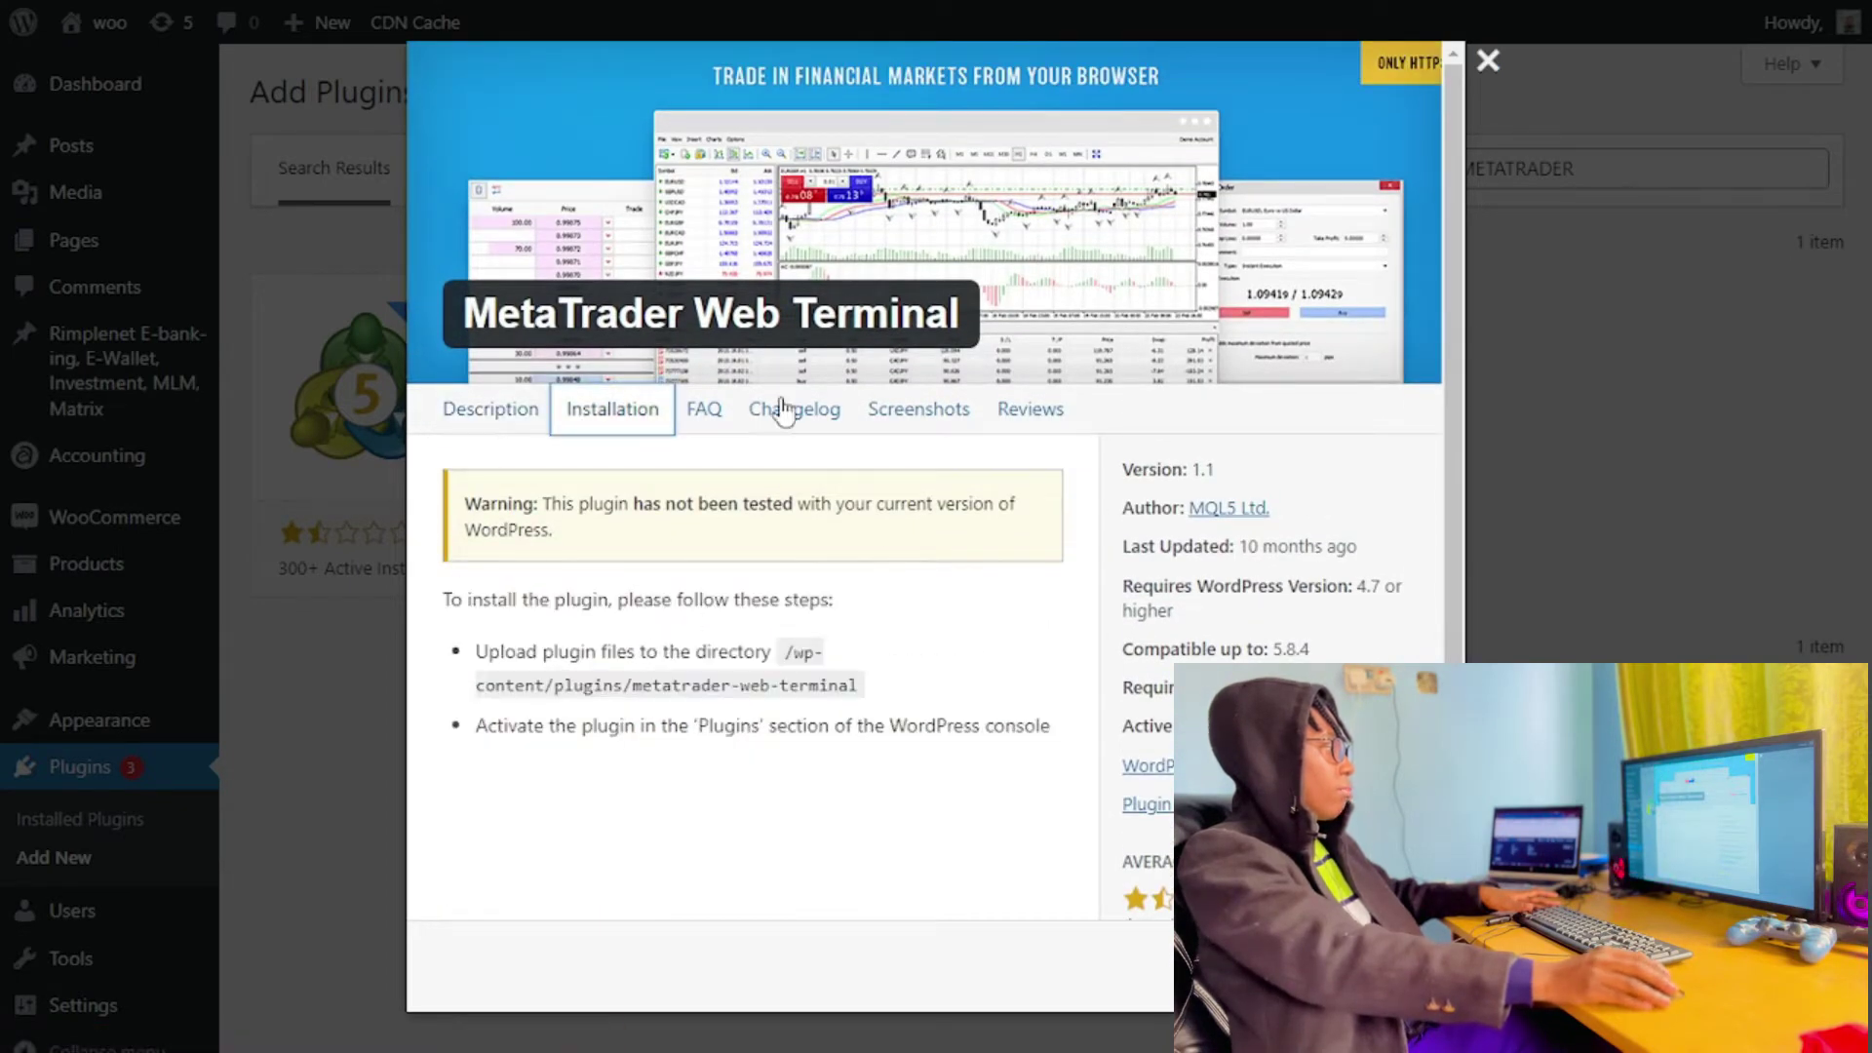
click(819, 415)
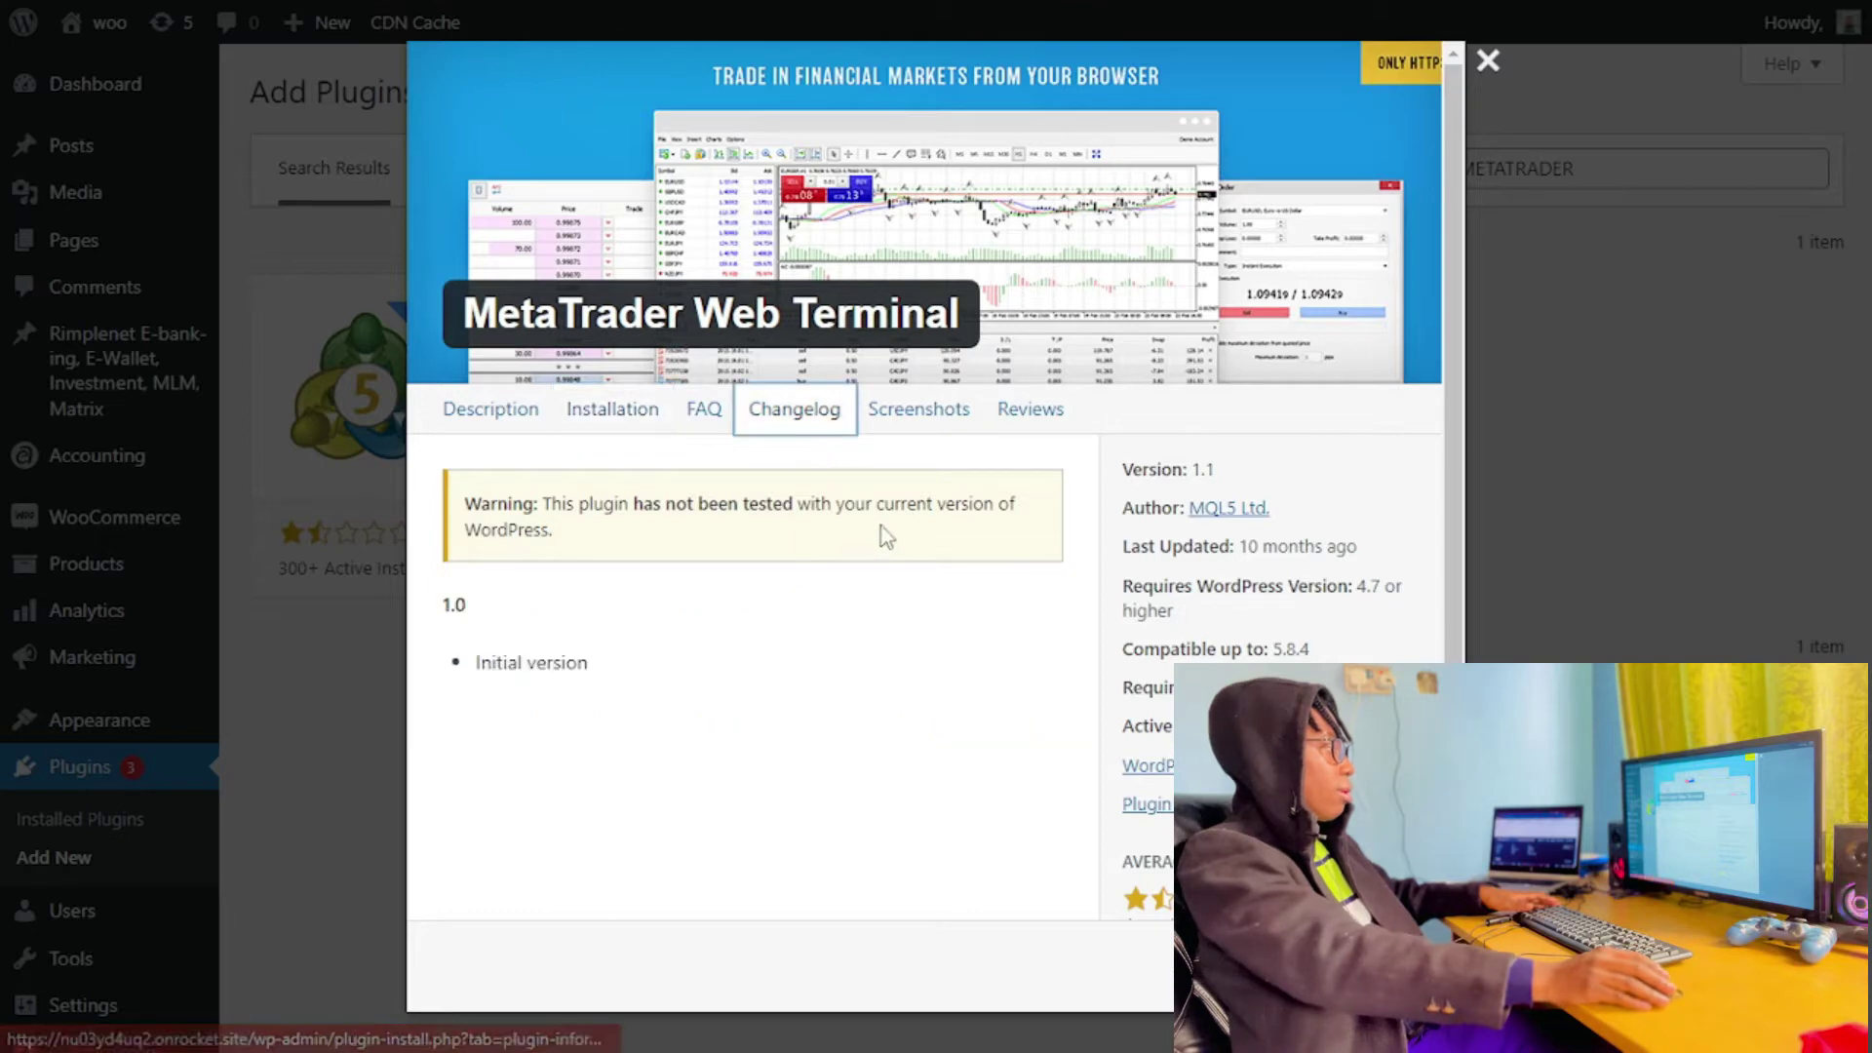
click(878, 417)
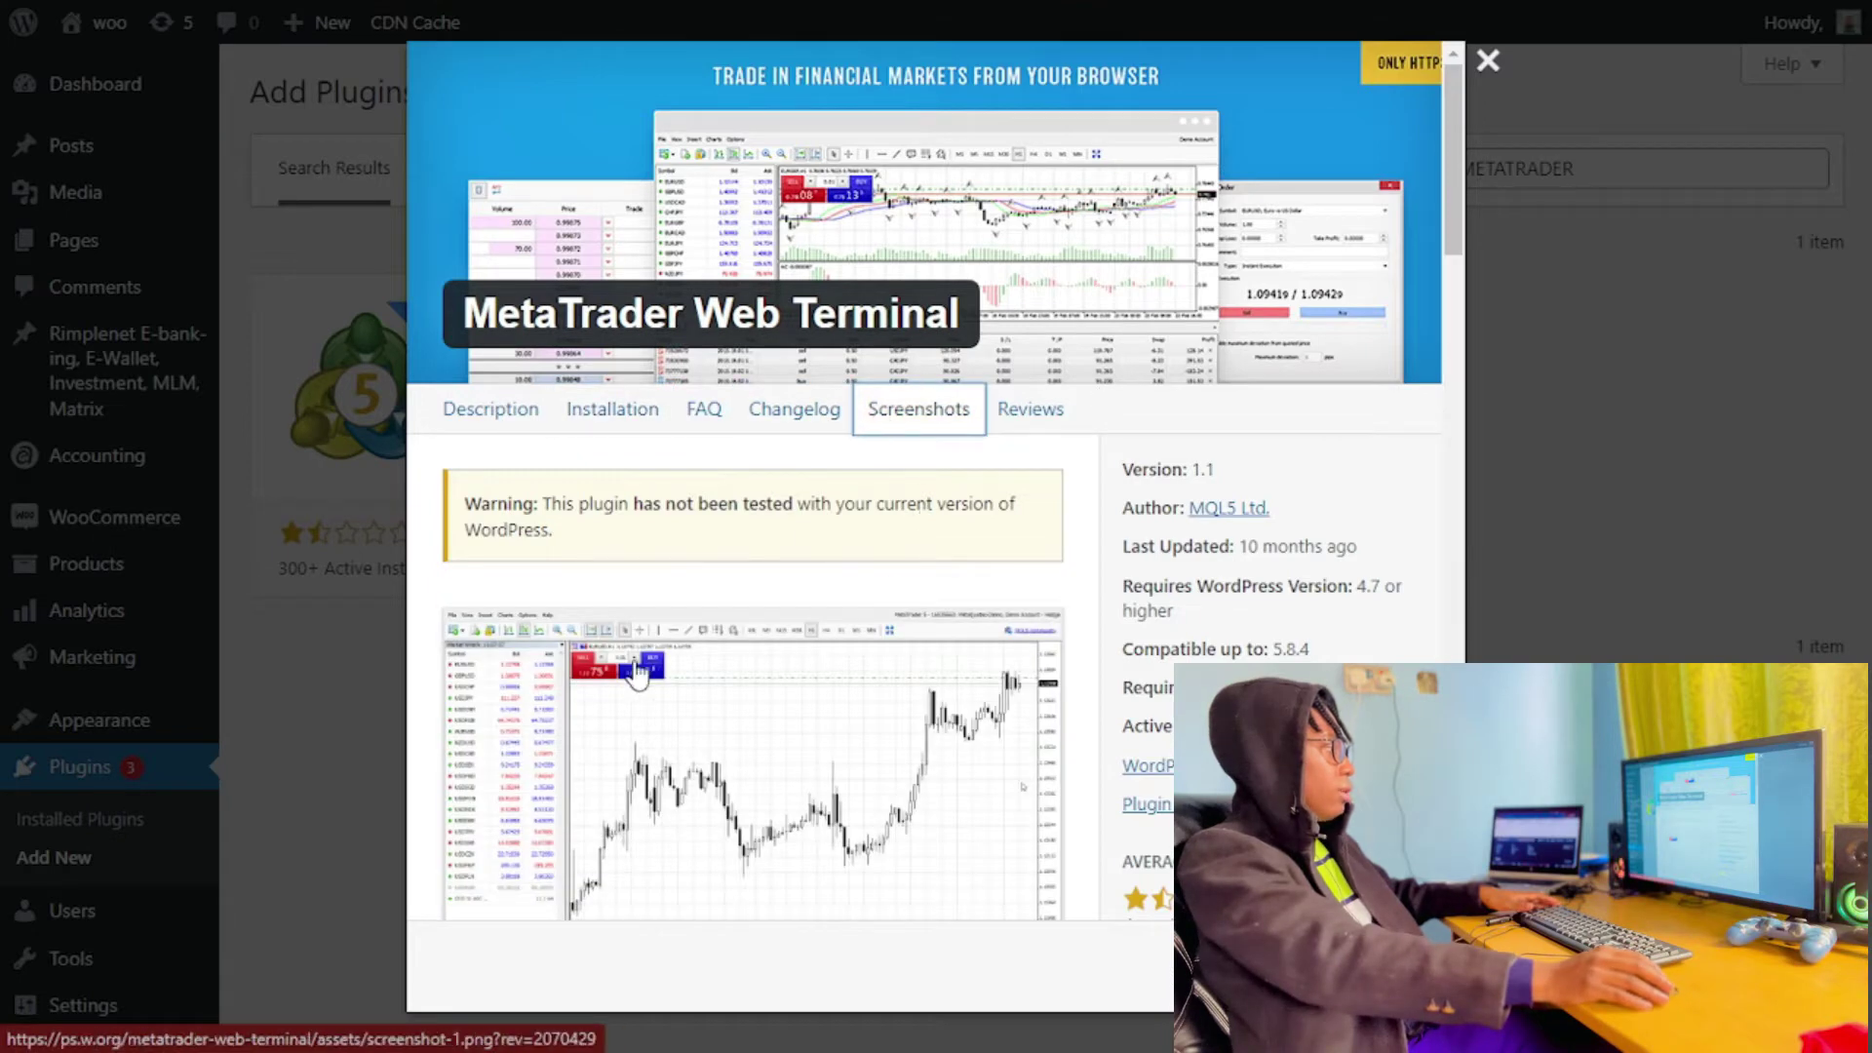
scroll(647, 623, down, 8)
scroll(645, 640, down, 12)
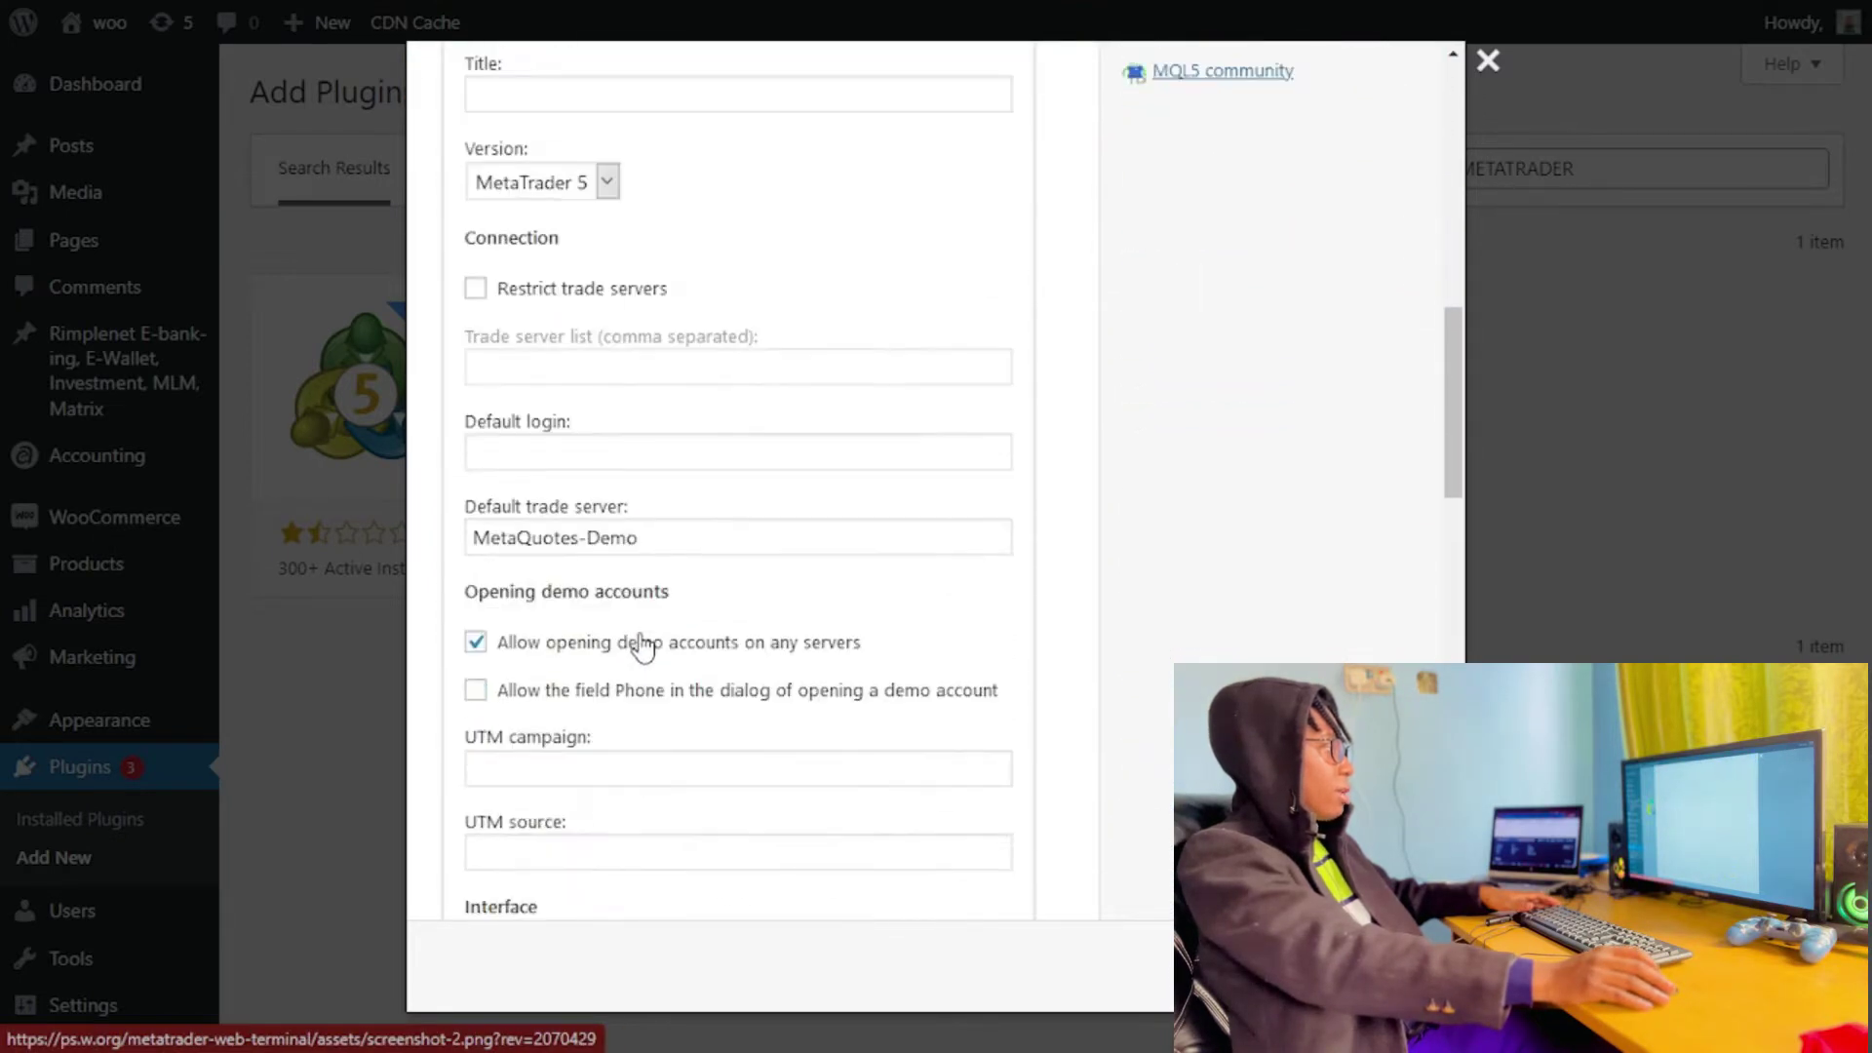
scroll(680, 492, down, 2)
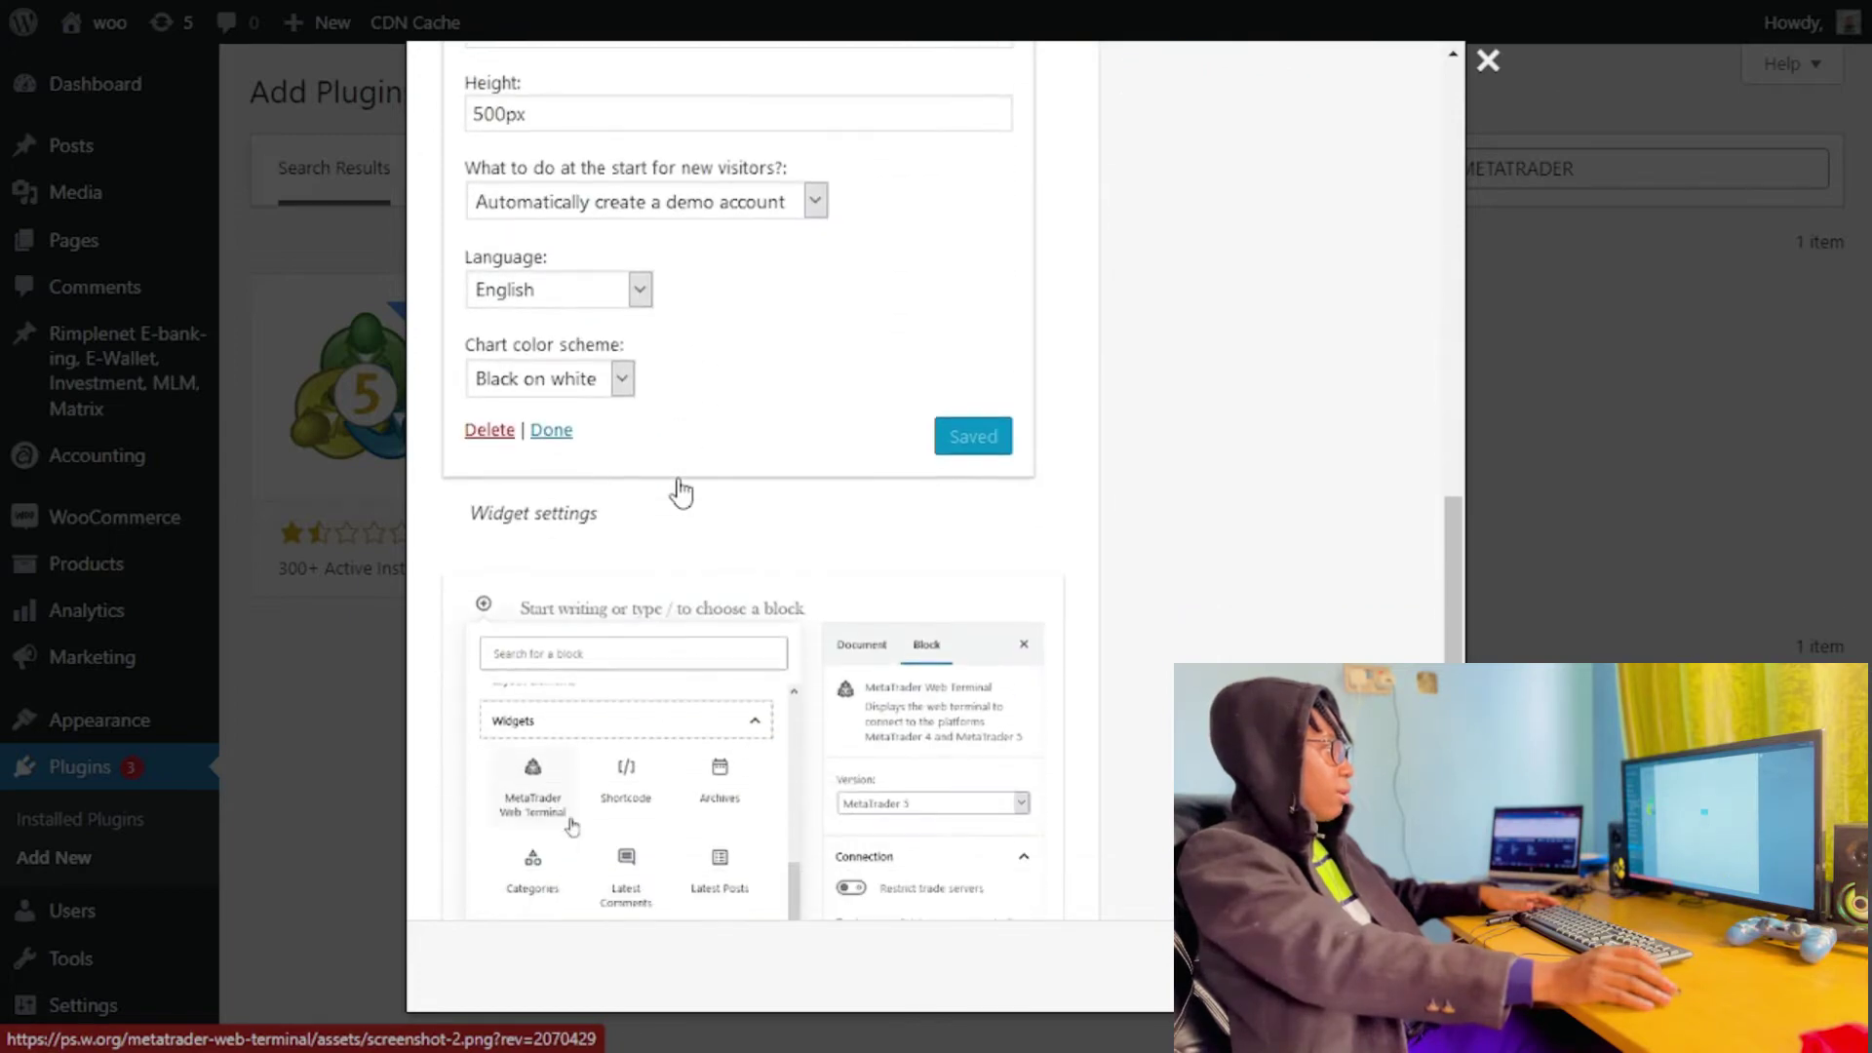
scroll(1007, 396, up, 15)
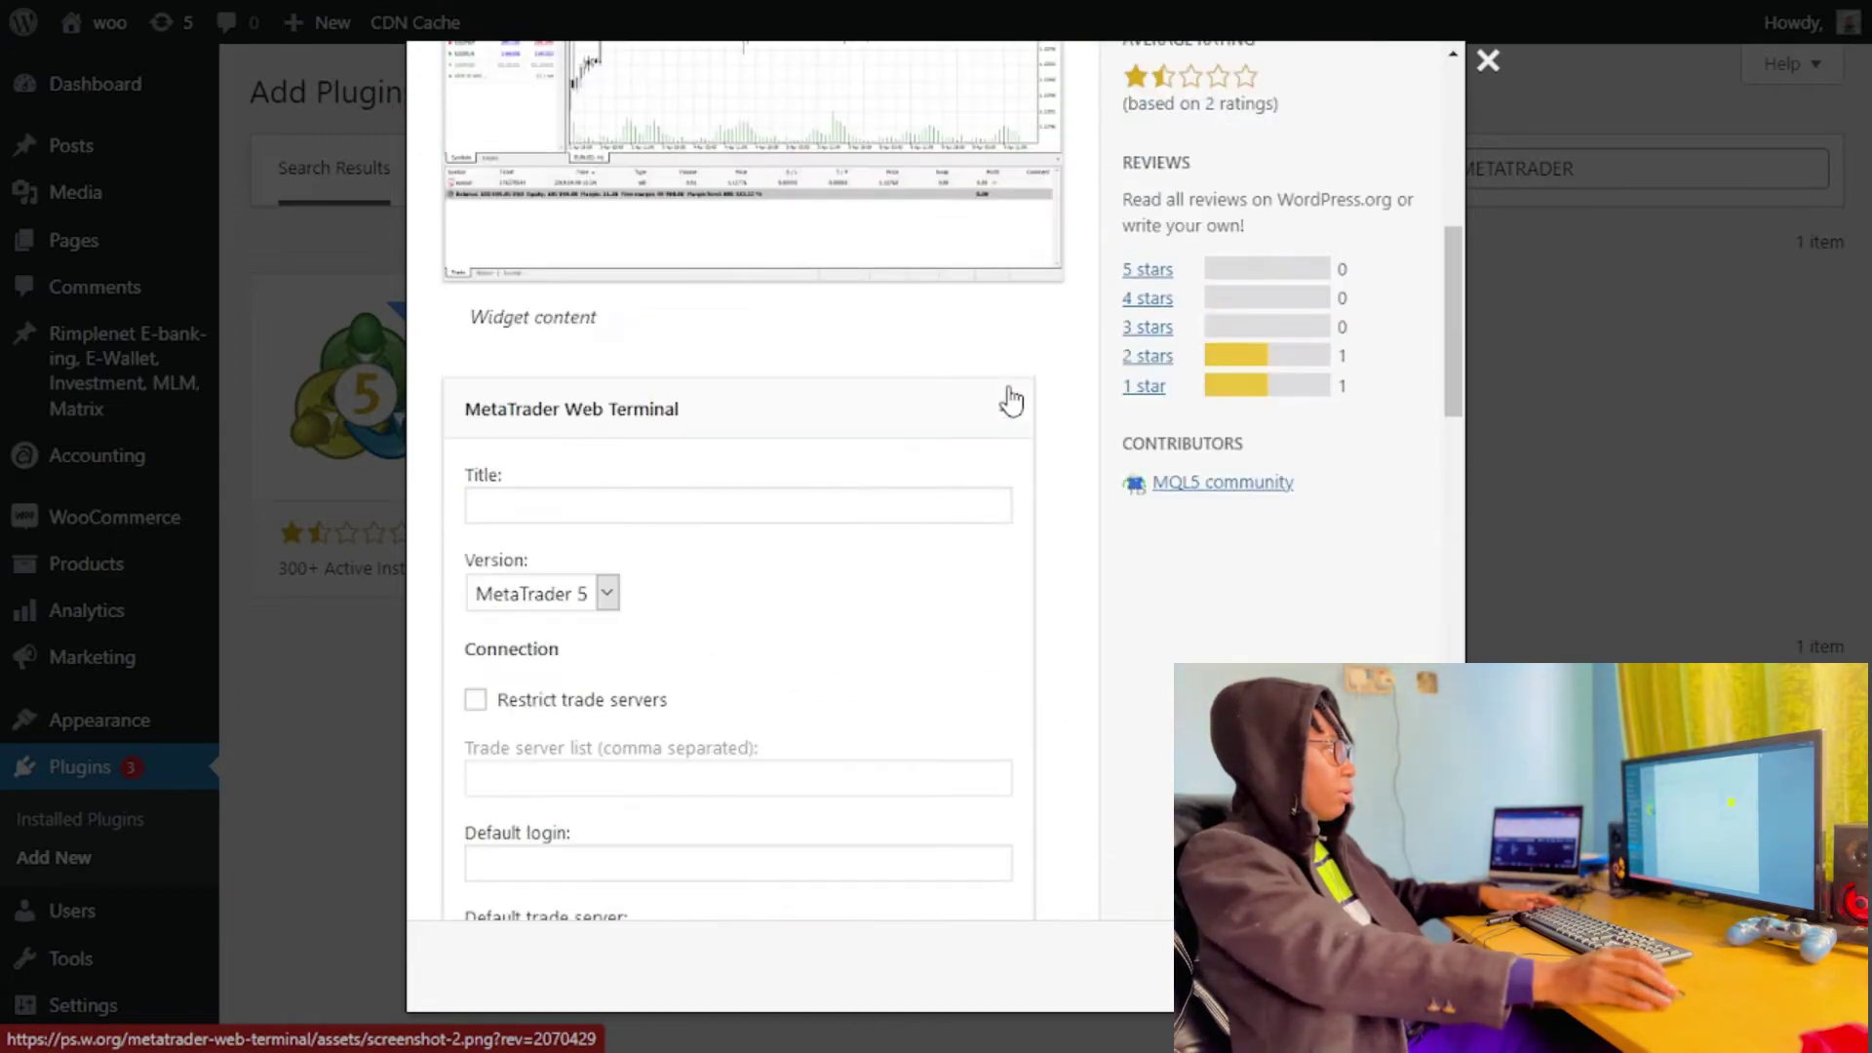
click(1571, 452)
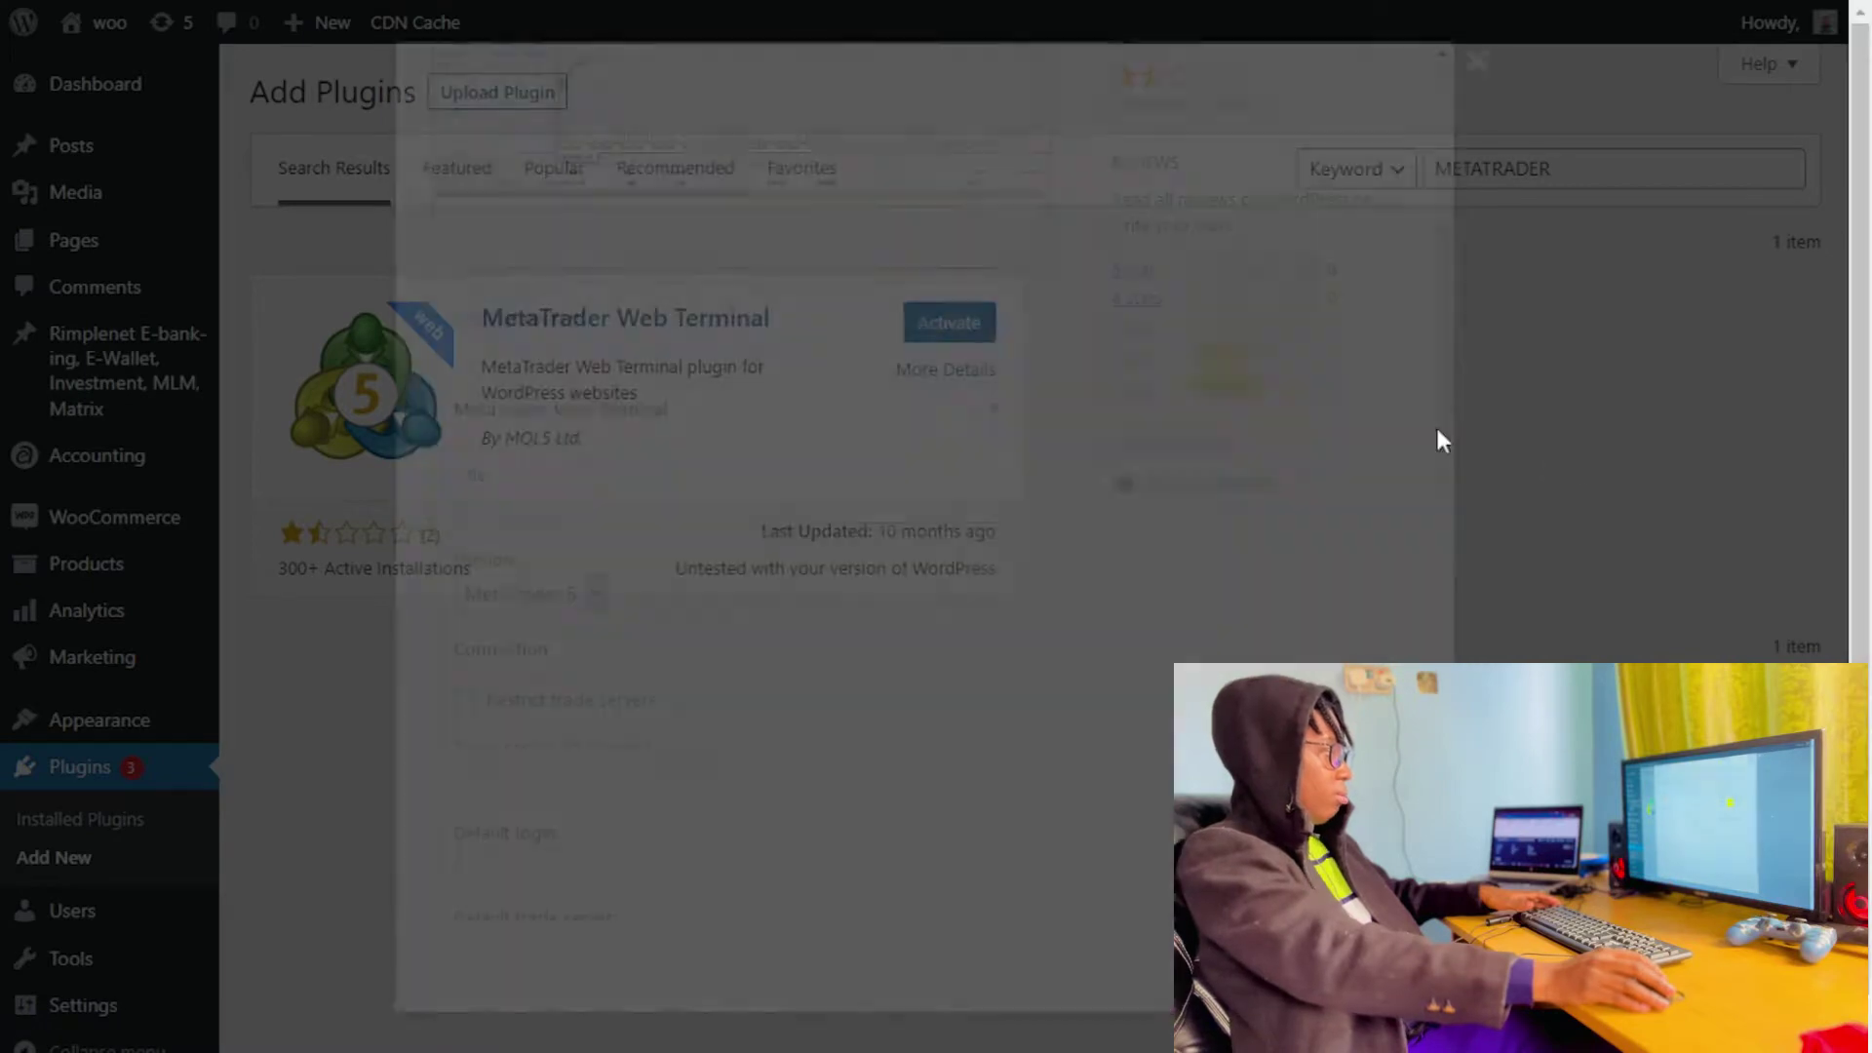
Activate the MetaTrader Web Terminal plugin and create a new page from the admin bar's + New menu.
click(978, 332)
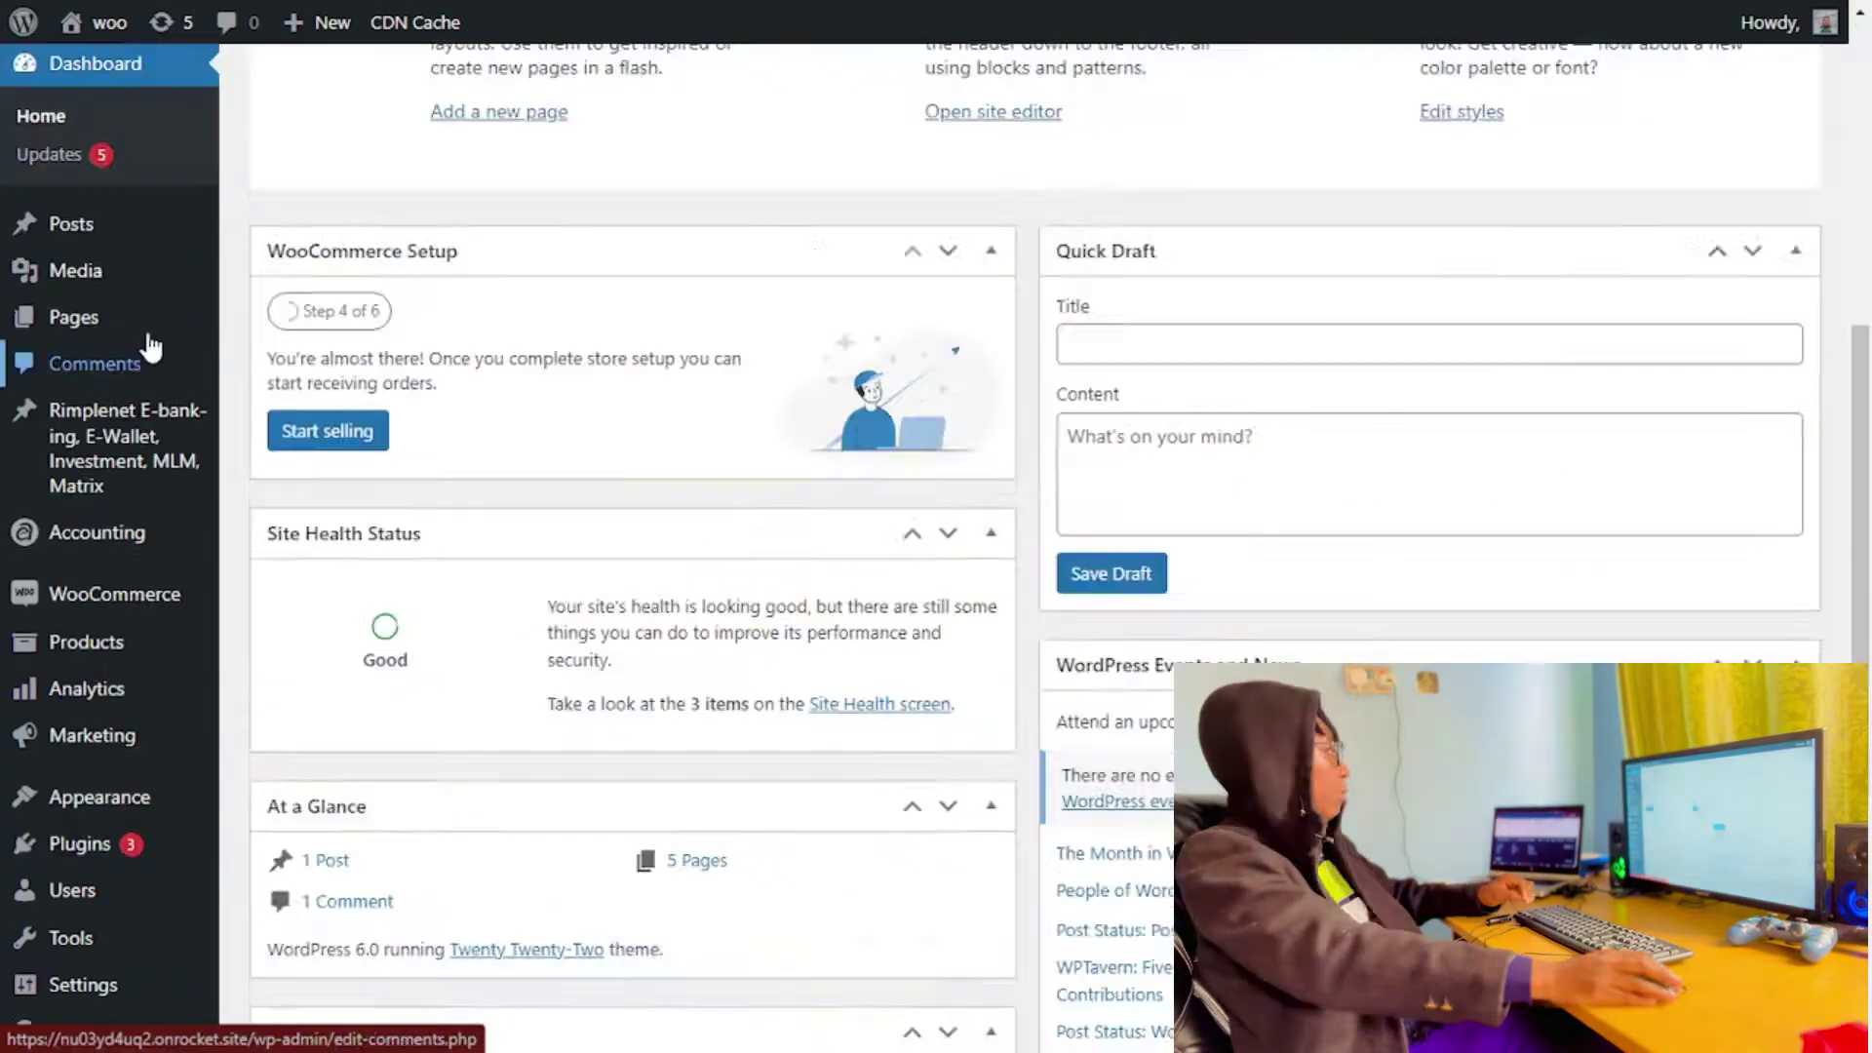
scroll(150, 346, up, 5)
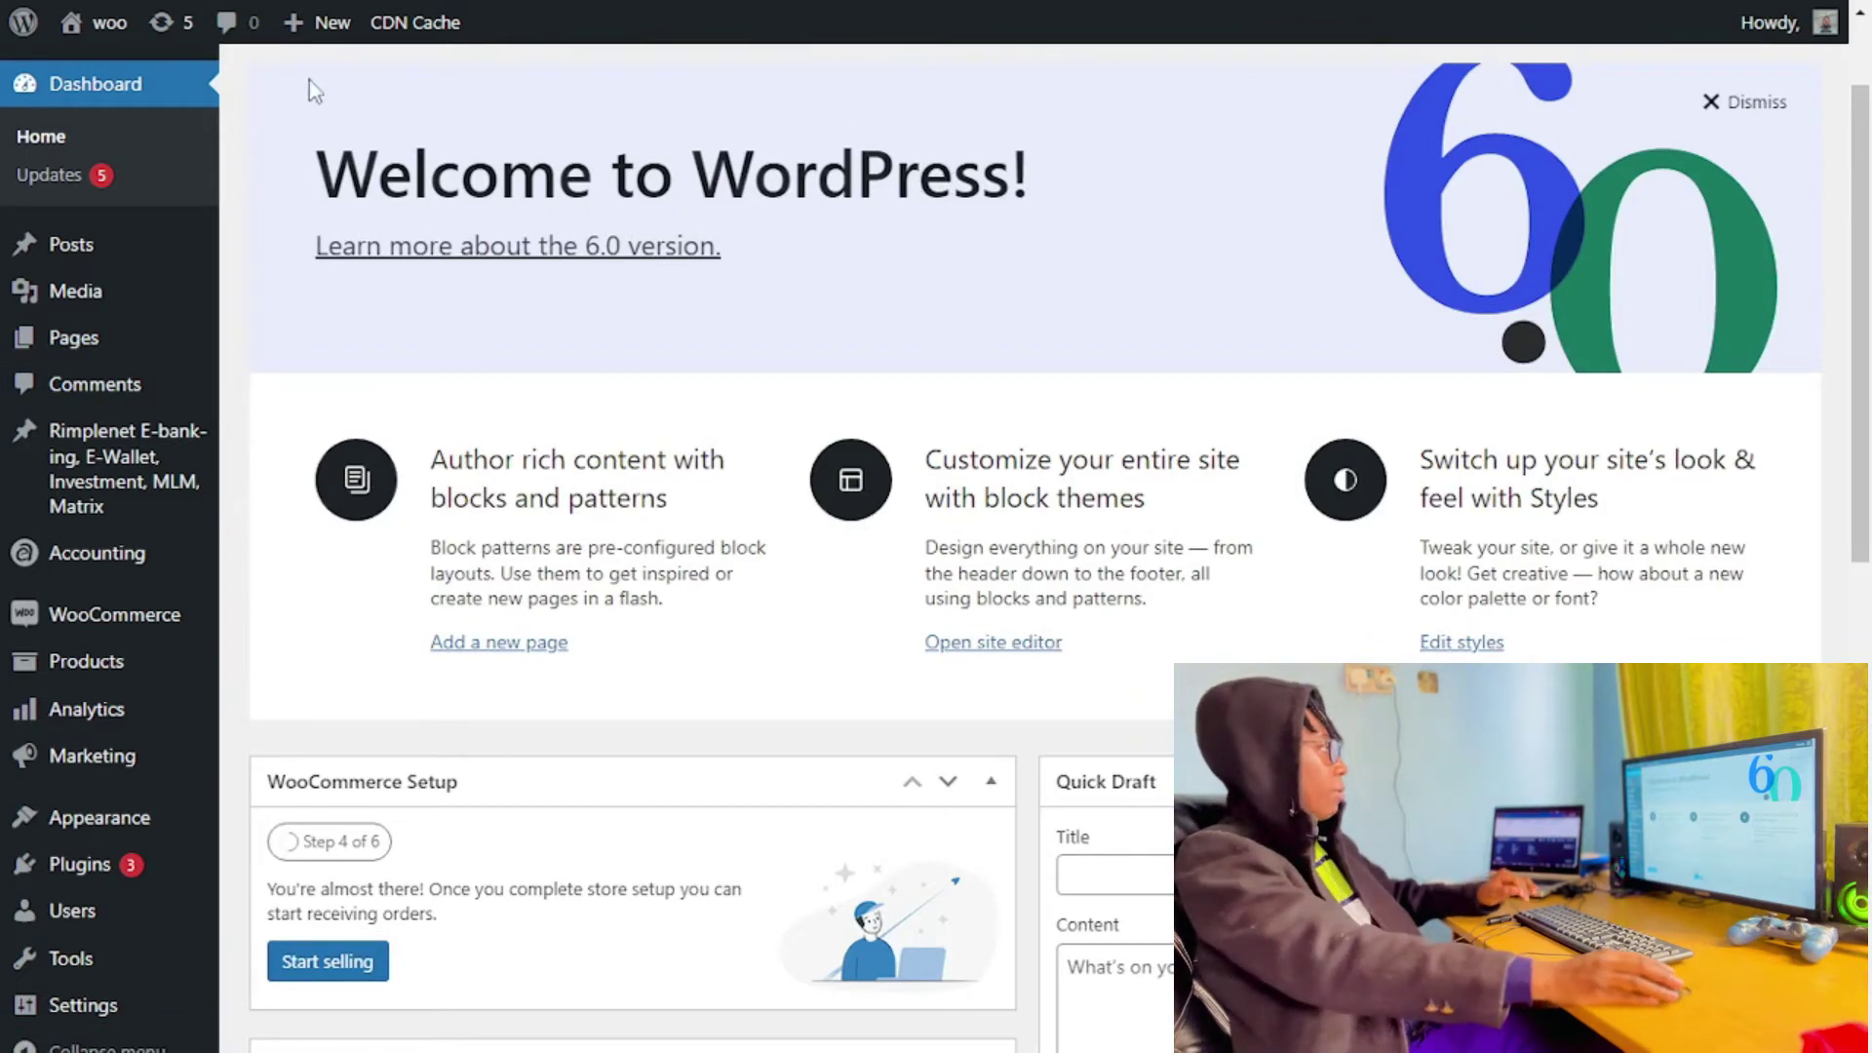
mouse_move(331, 25)
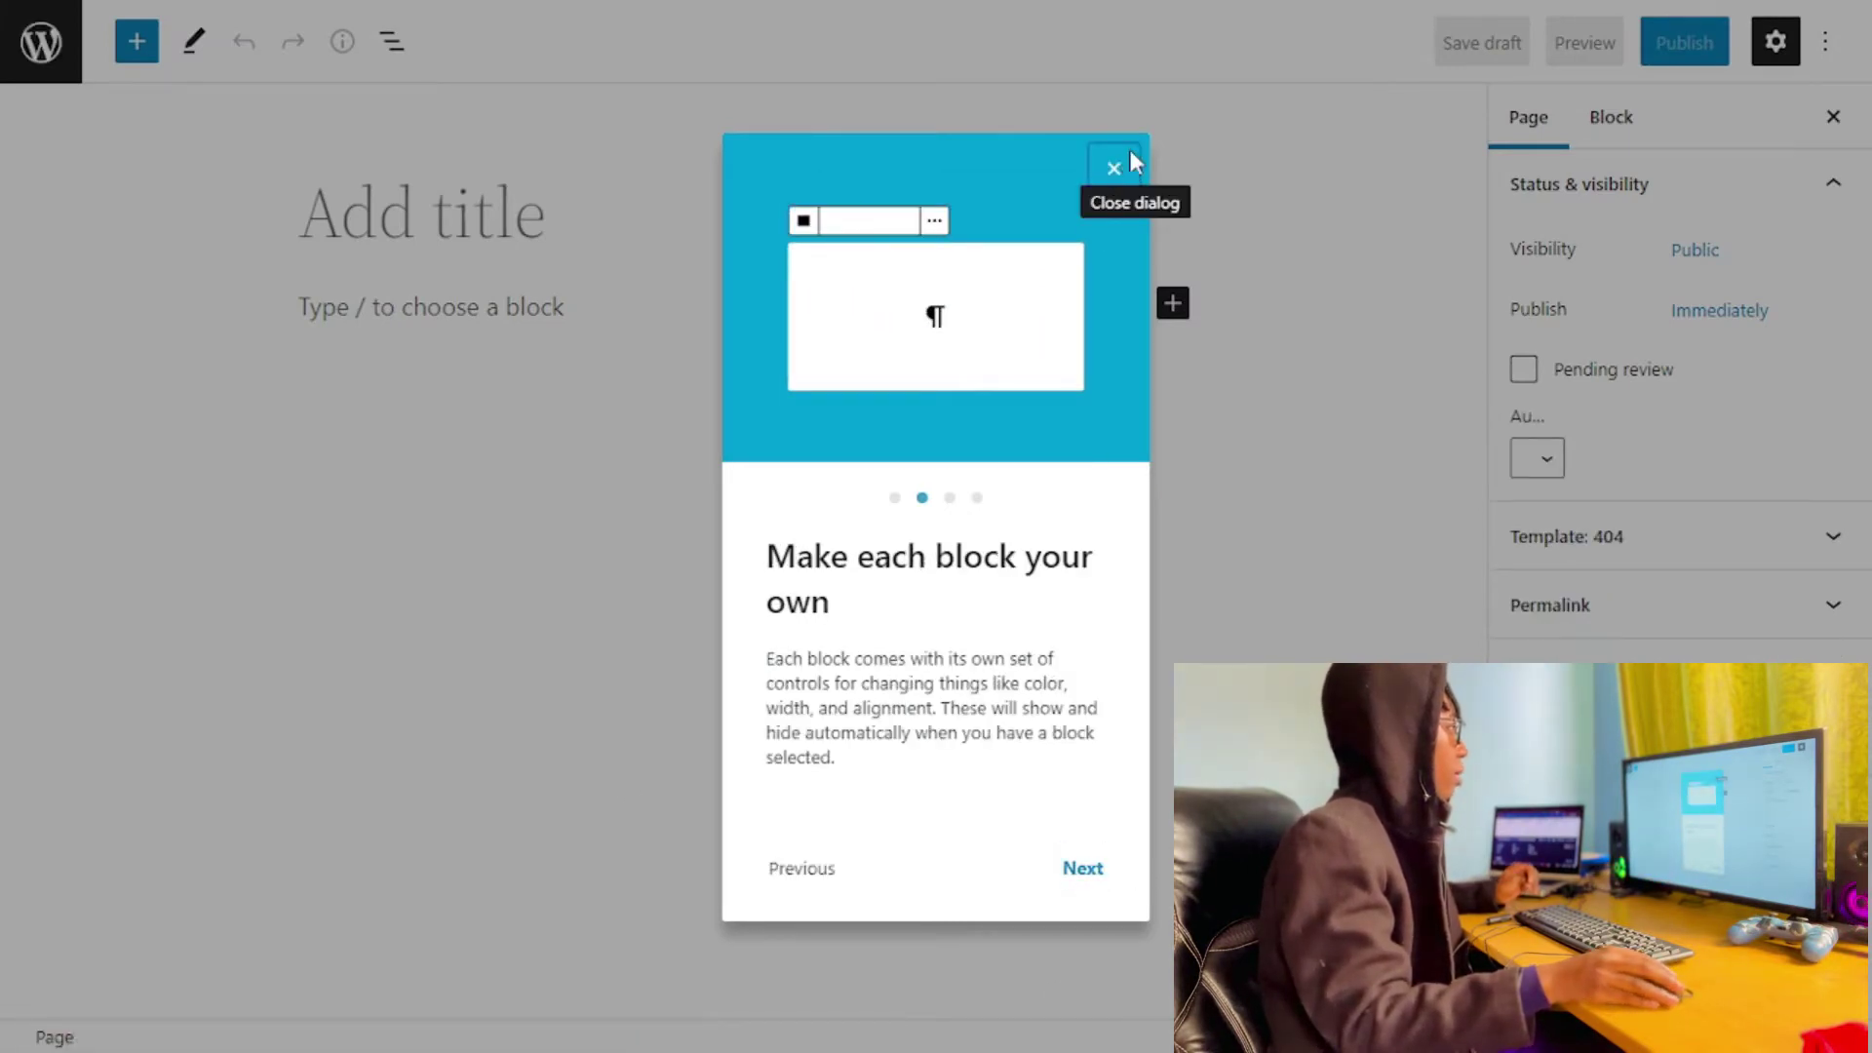
Dismiss the block editor welcome guide and title the page 'MT5 WEB'.
click(1113, 169)
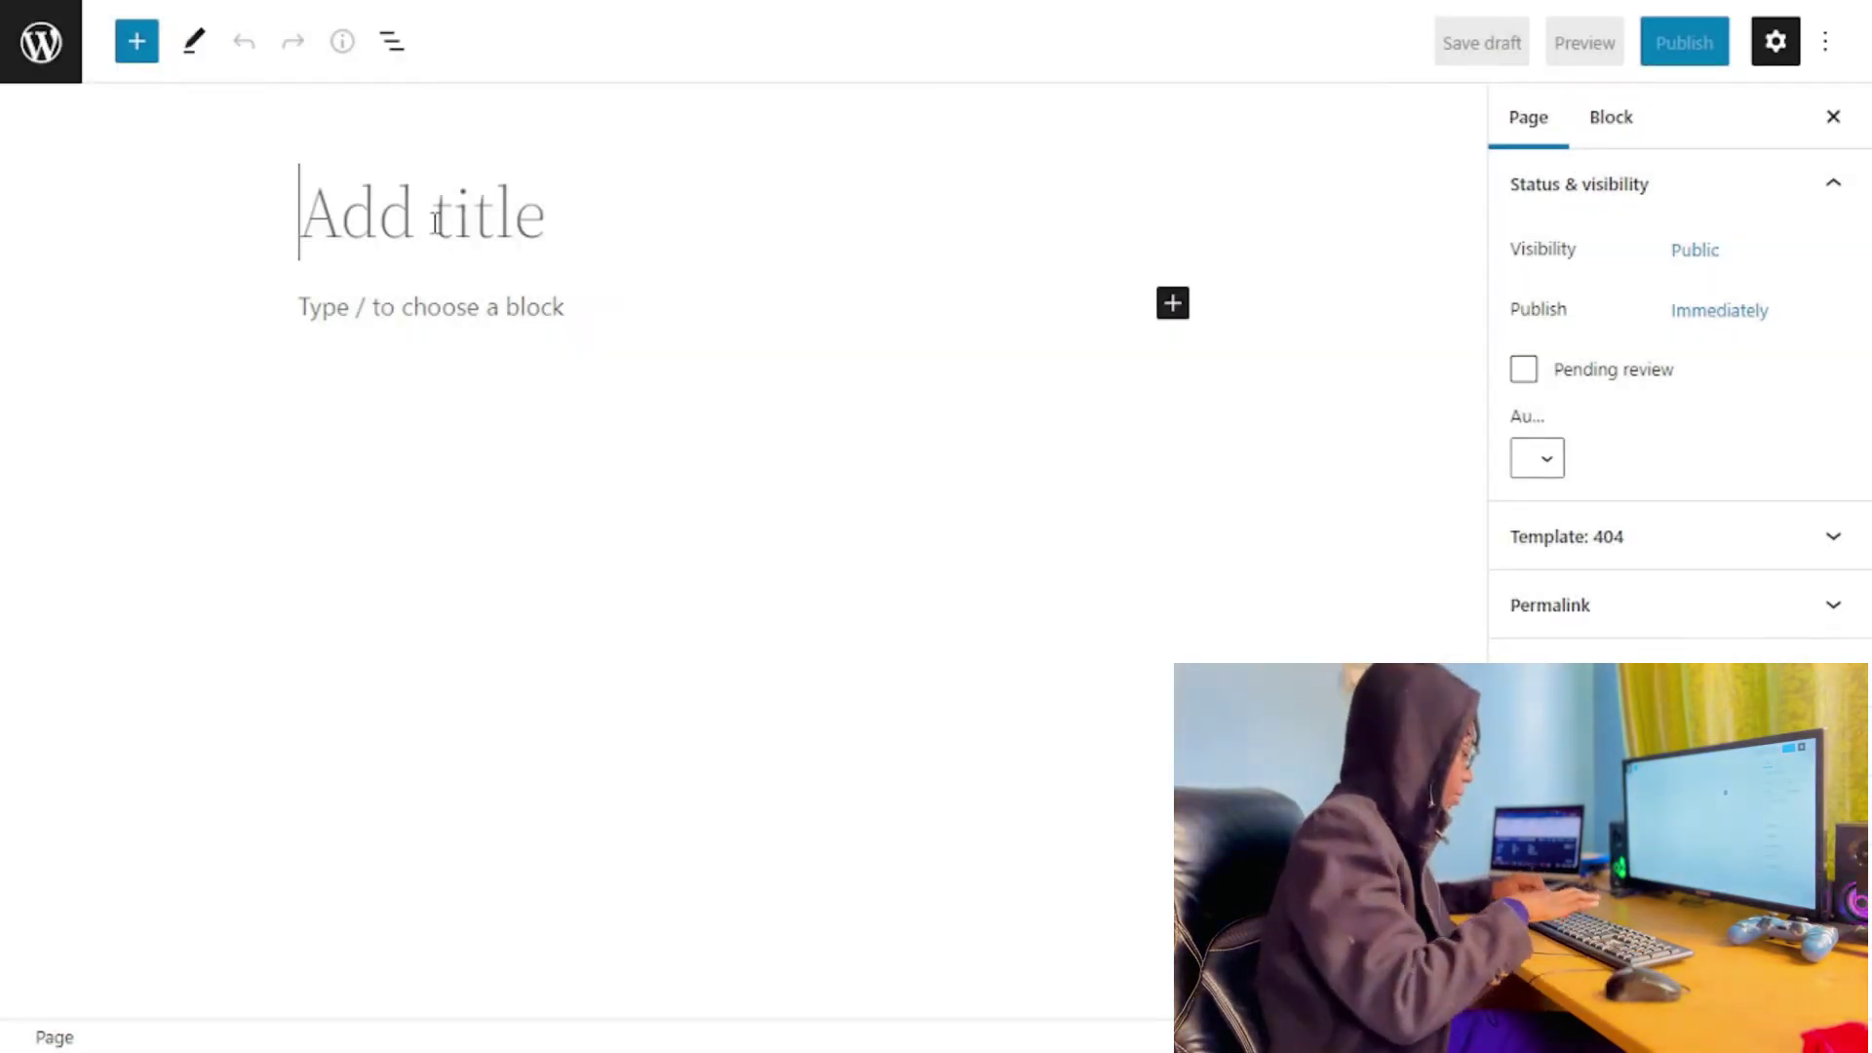
text(mt)
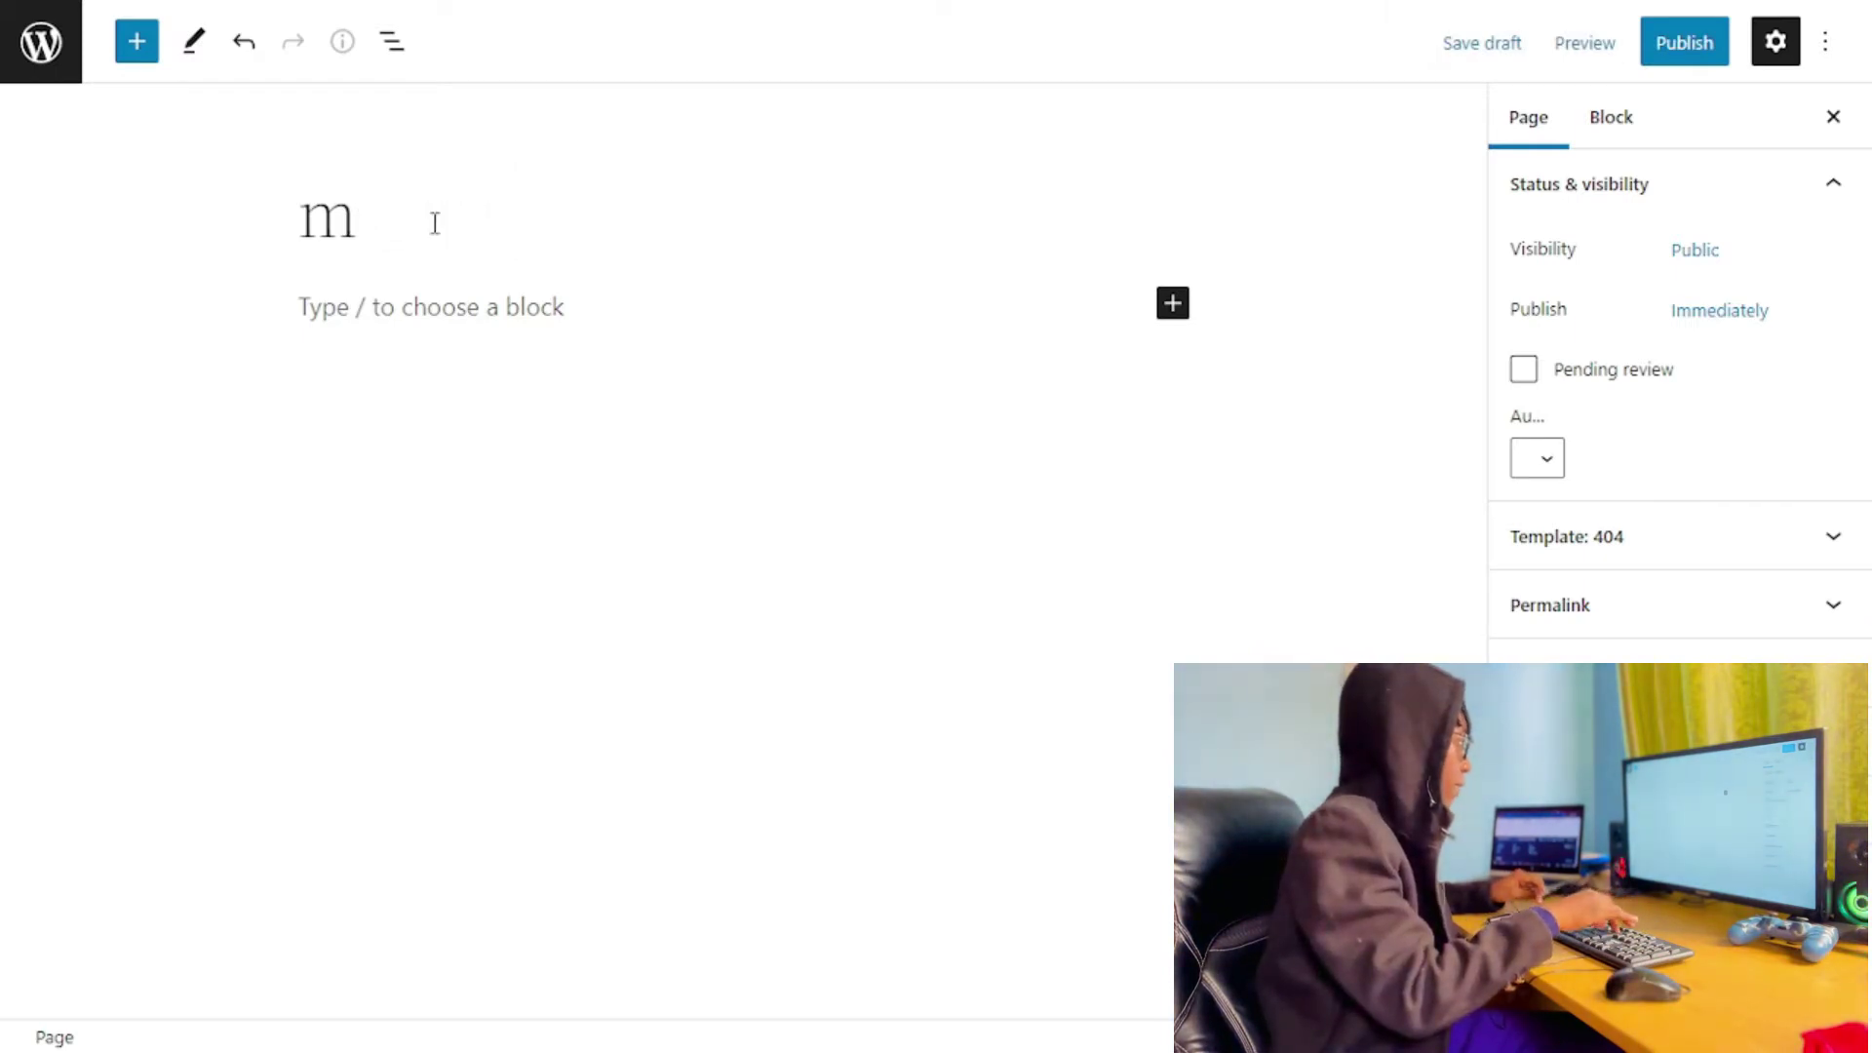
key(BackSpace)
text(MT5)
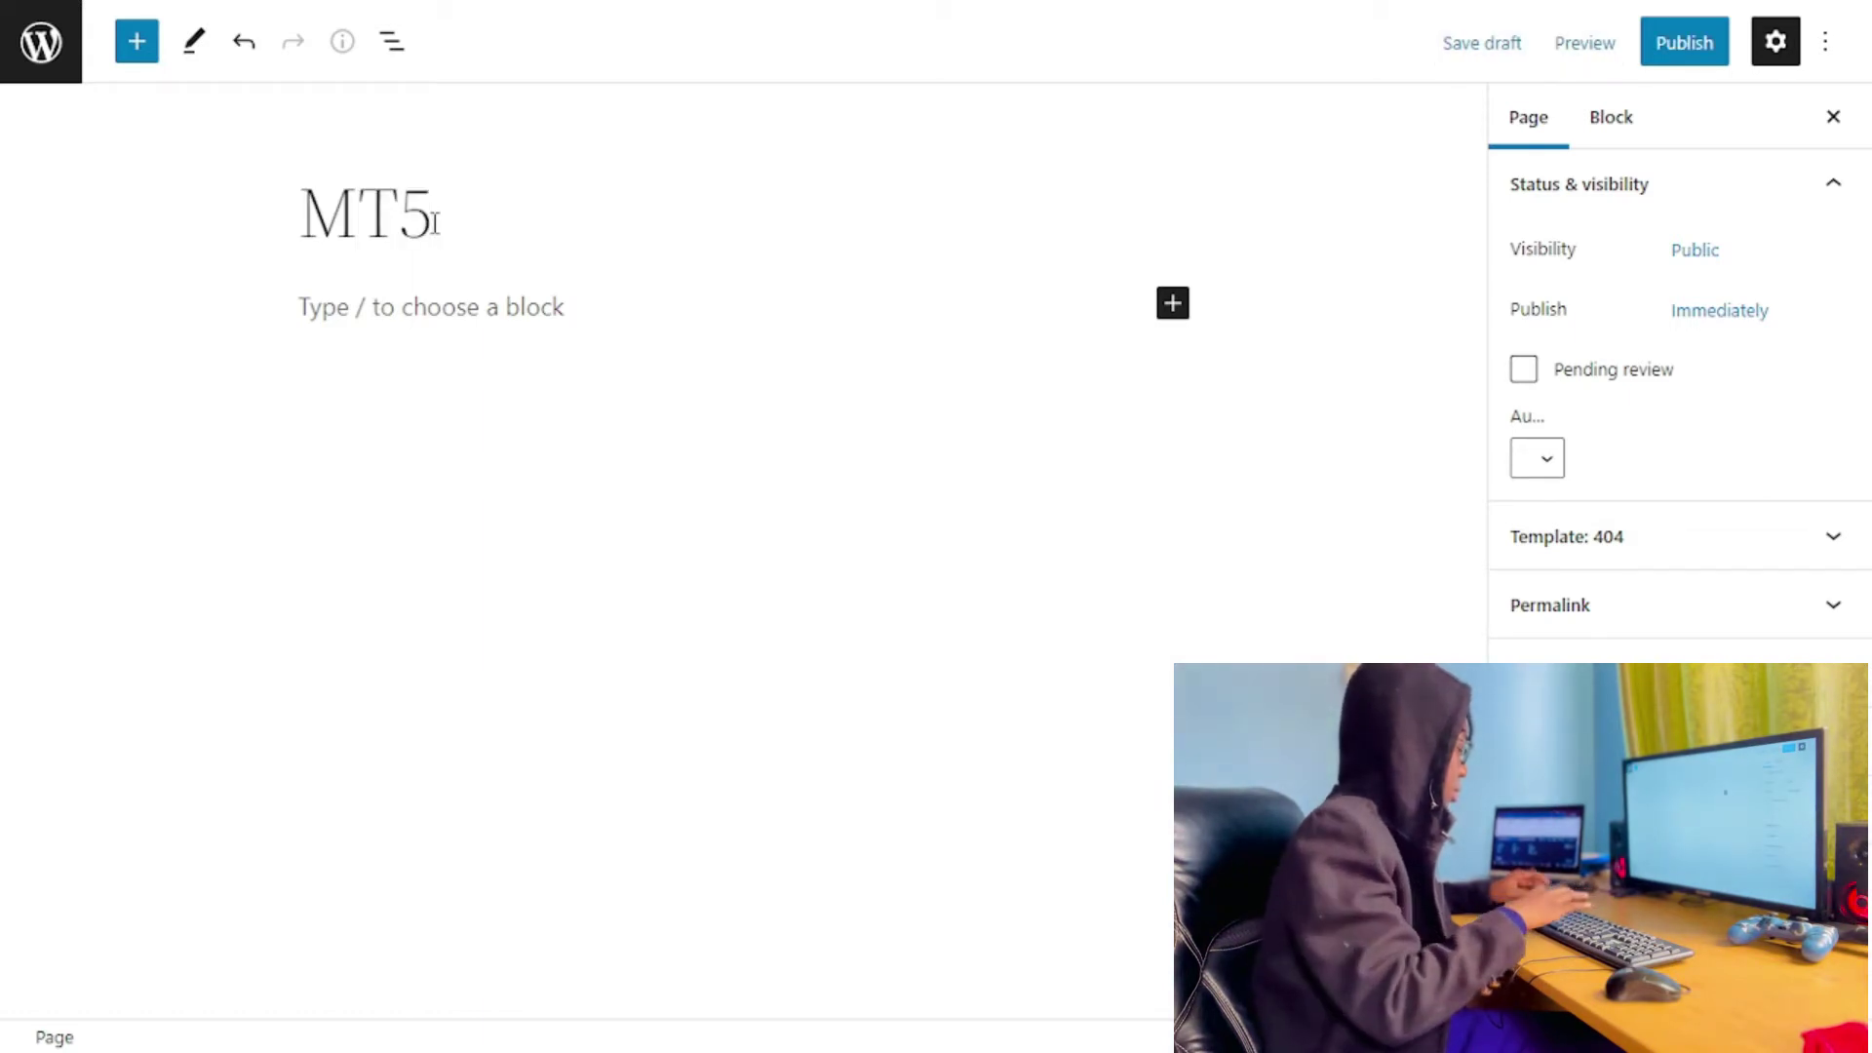
text( WEB)
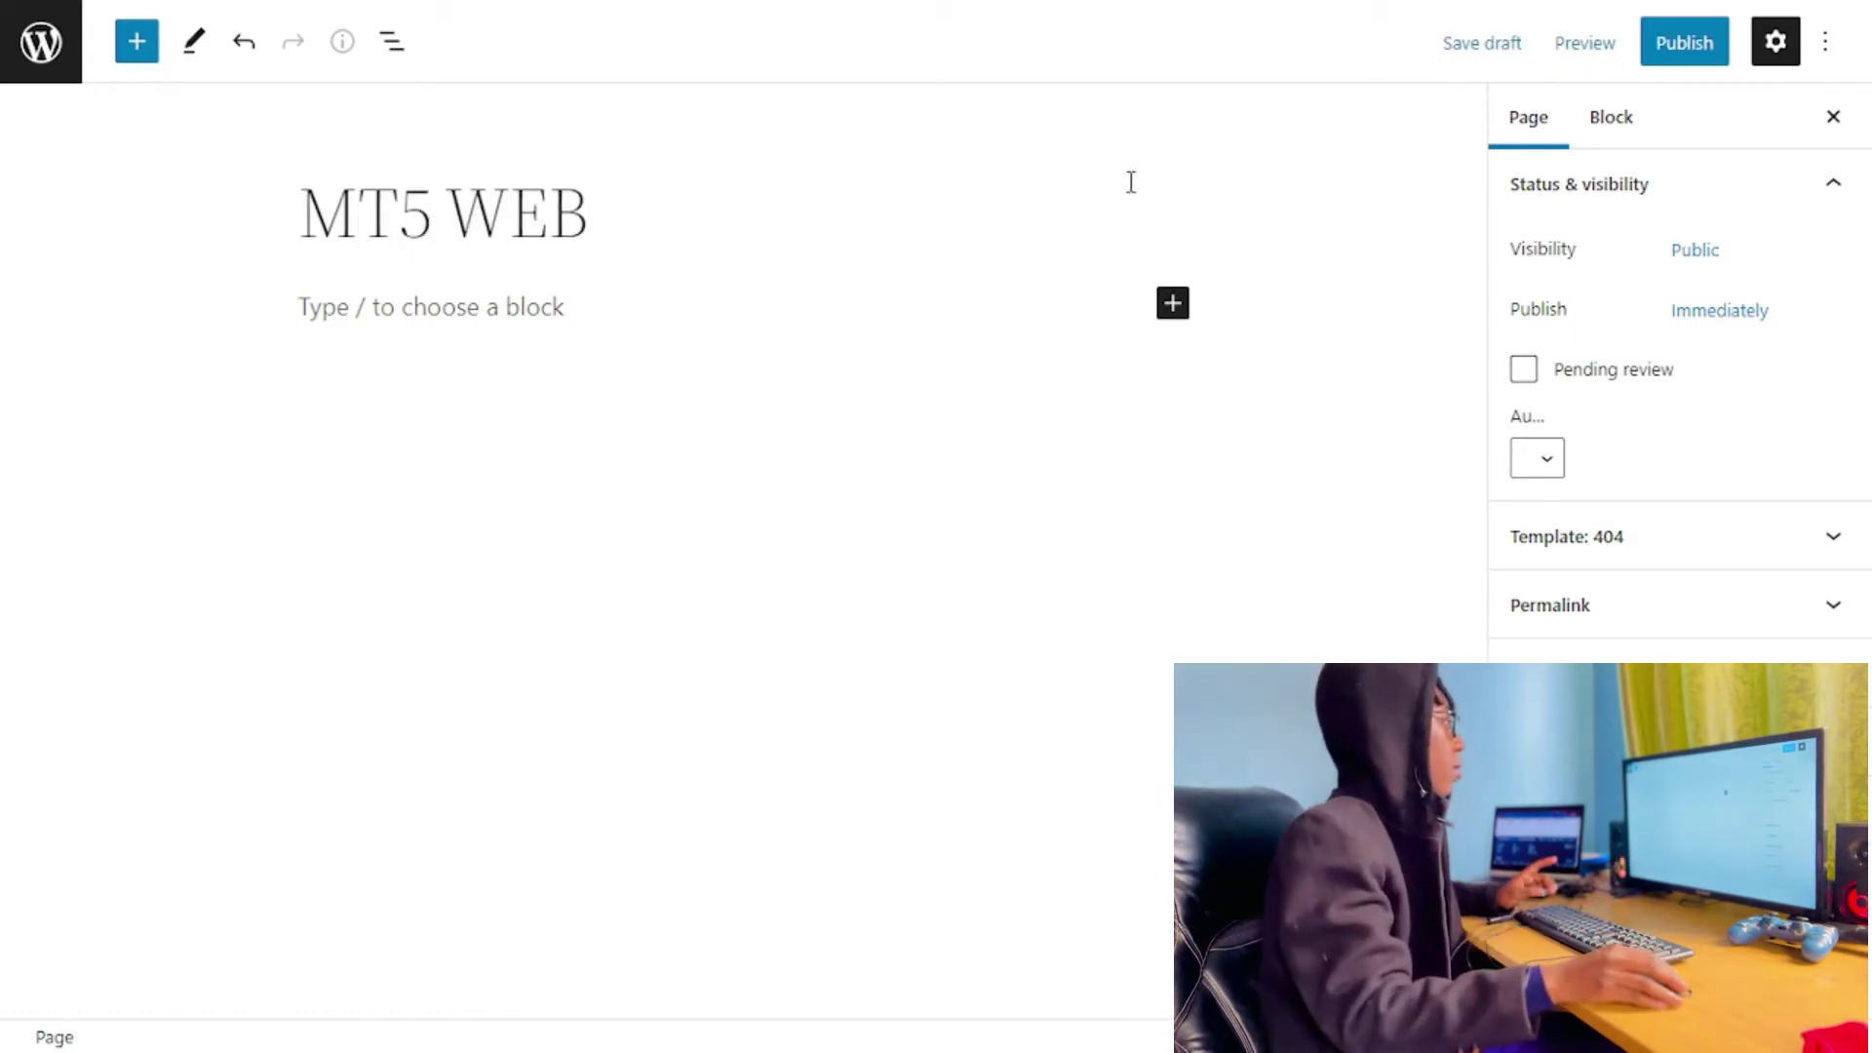
Search for and insert the MetaTrader Web Terminal block into the page.
click(1173, 305)
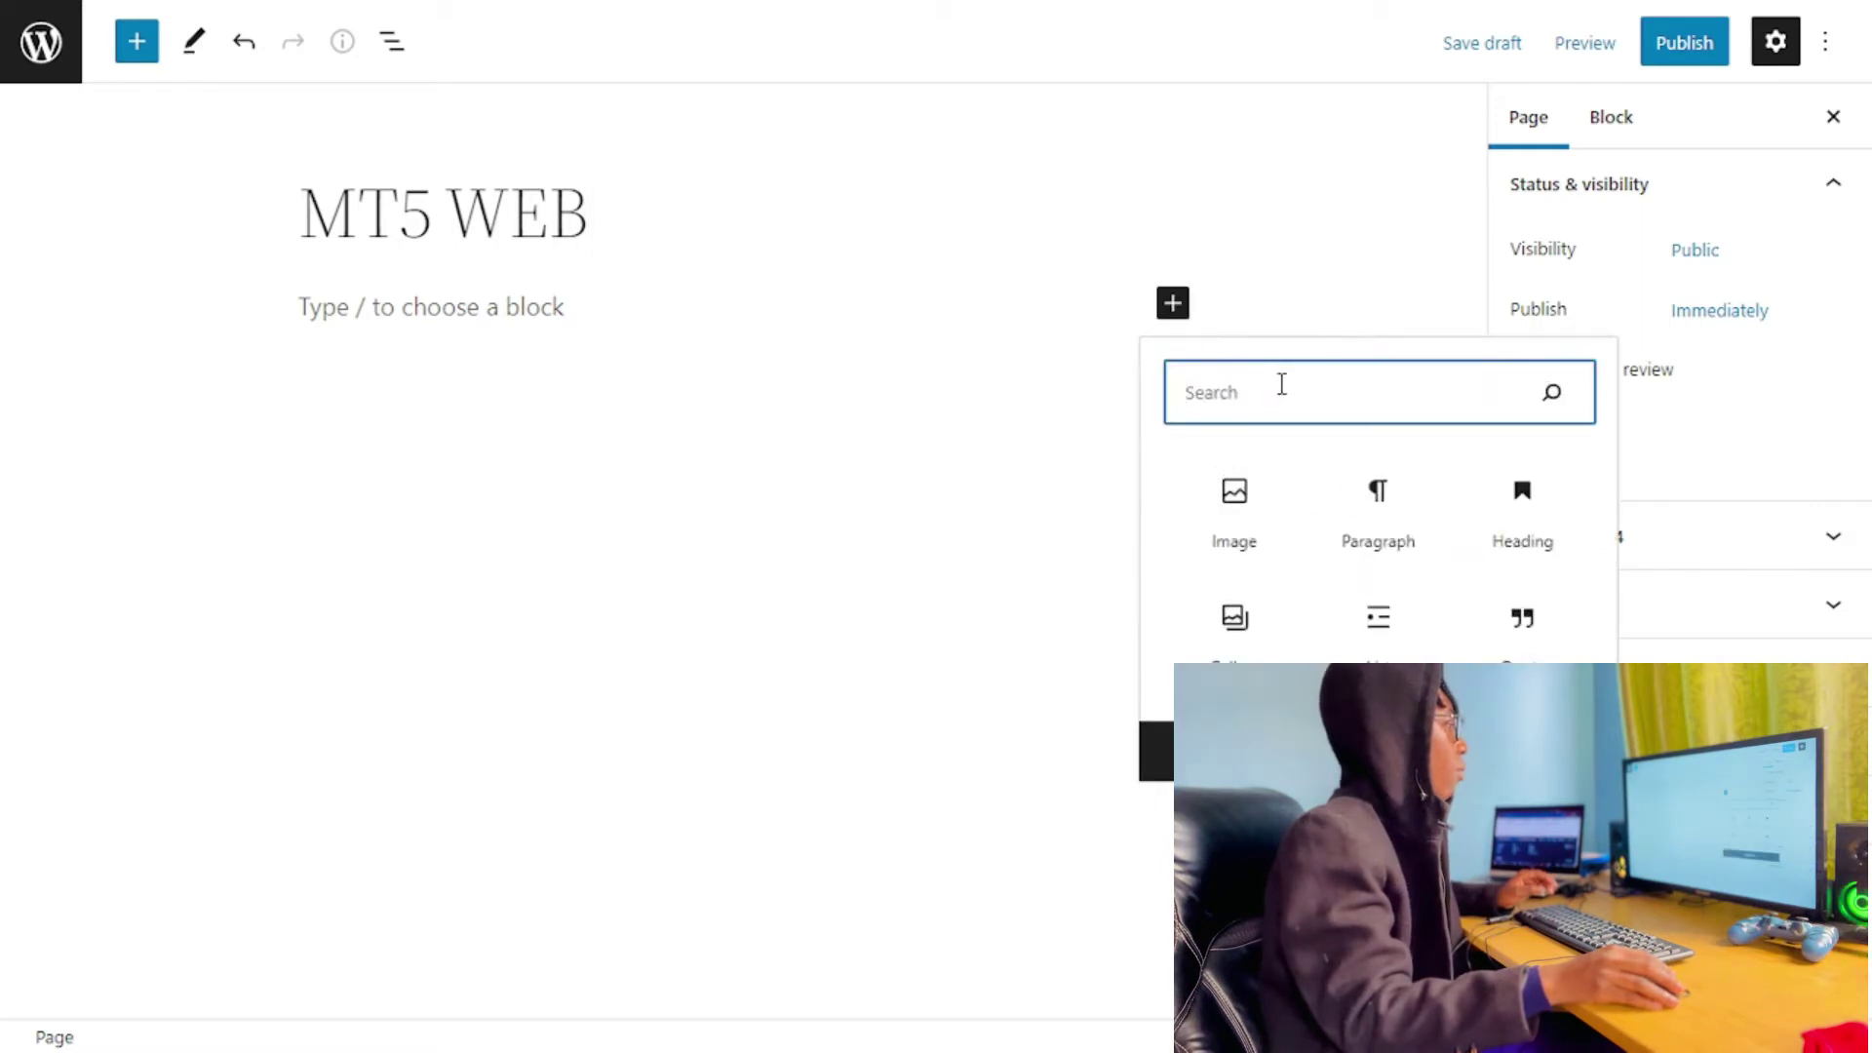
text(MT)
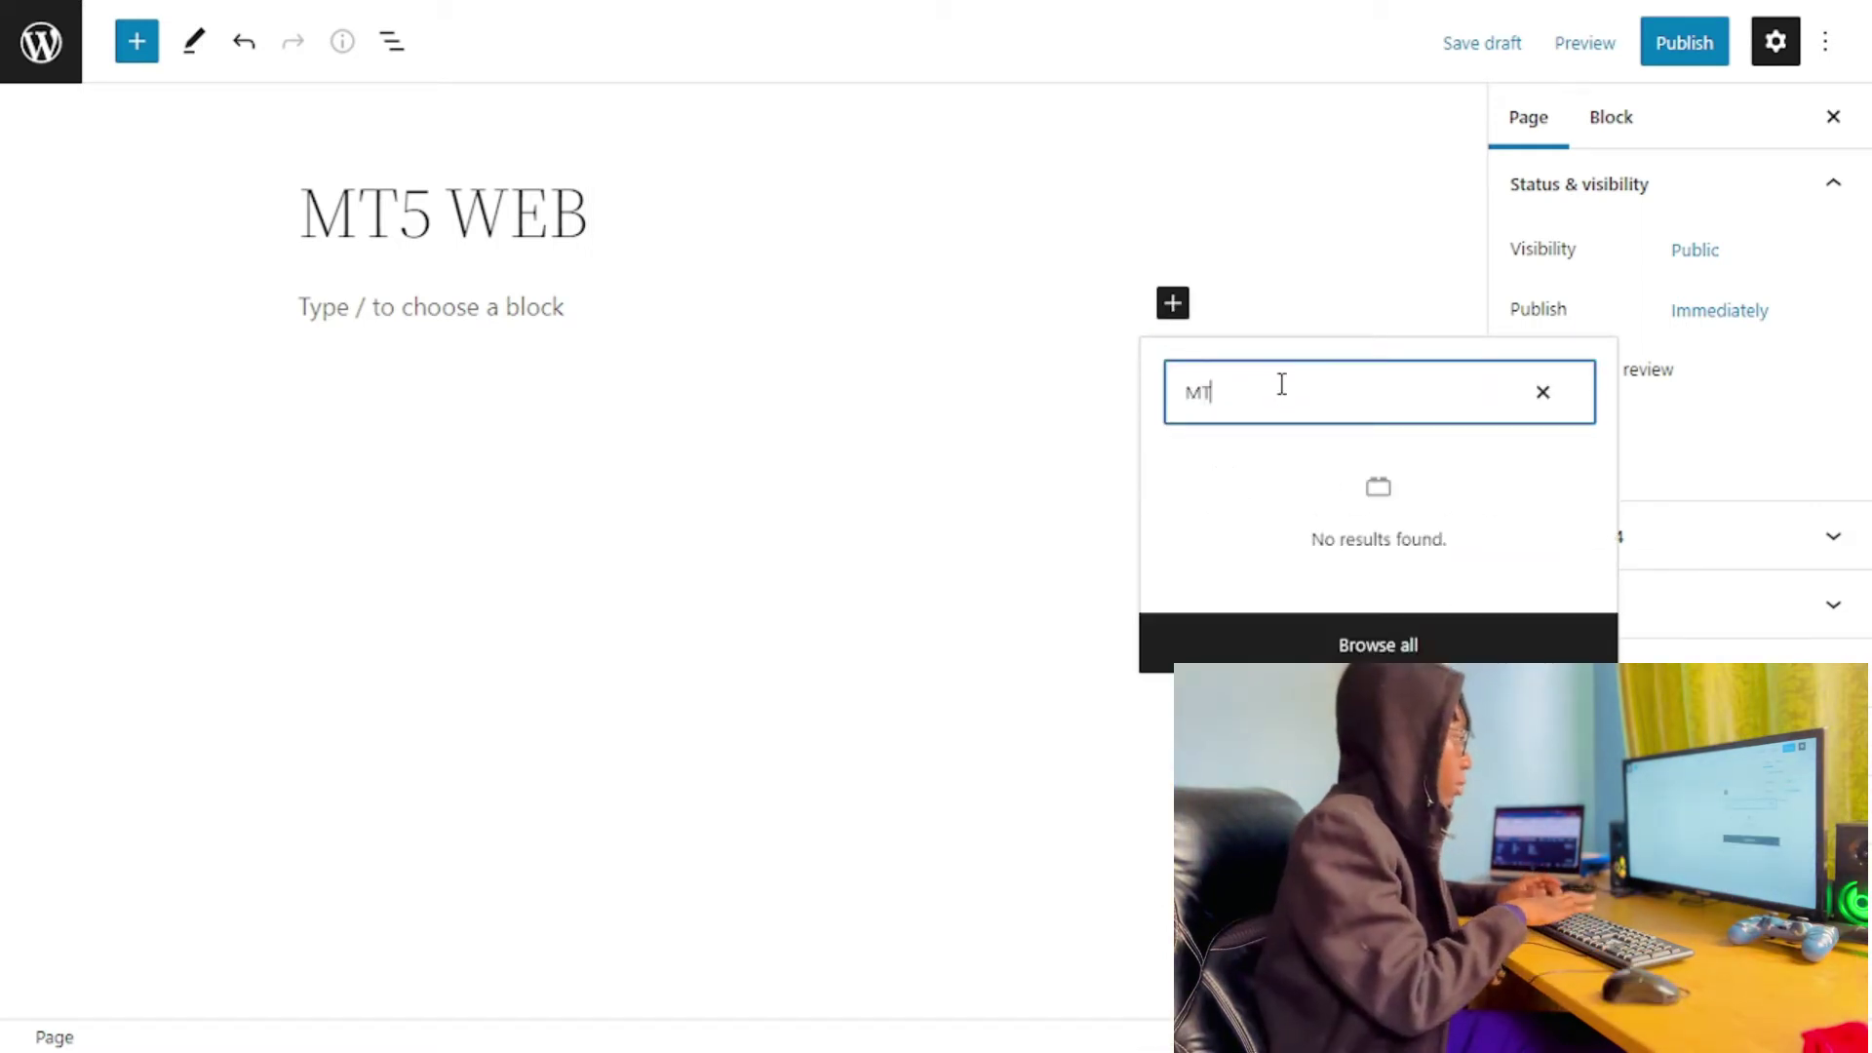
key(BackSpace)
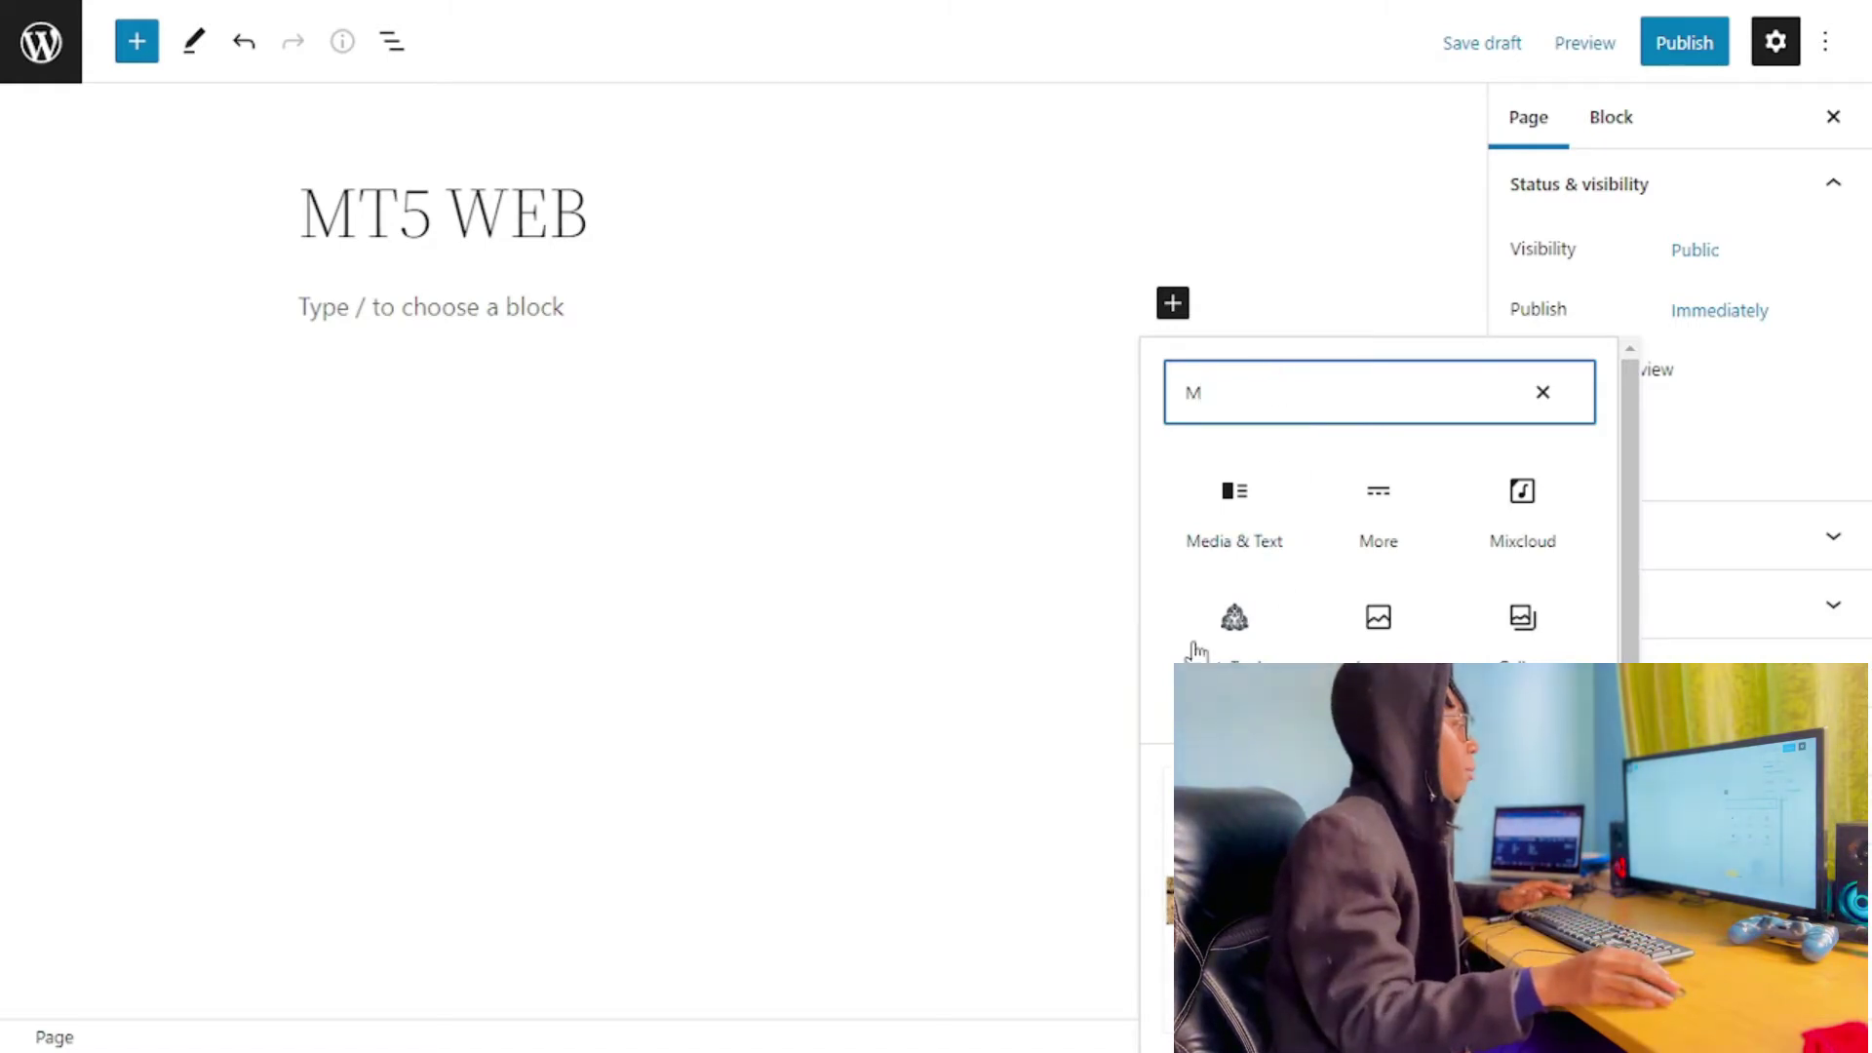
click(1218, 644)
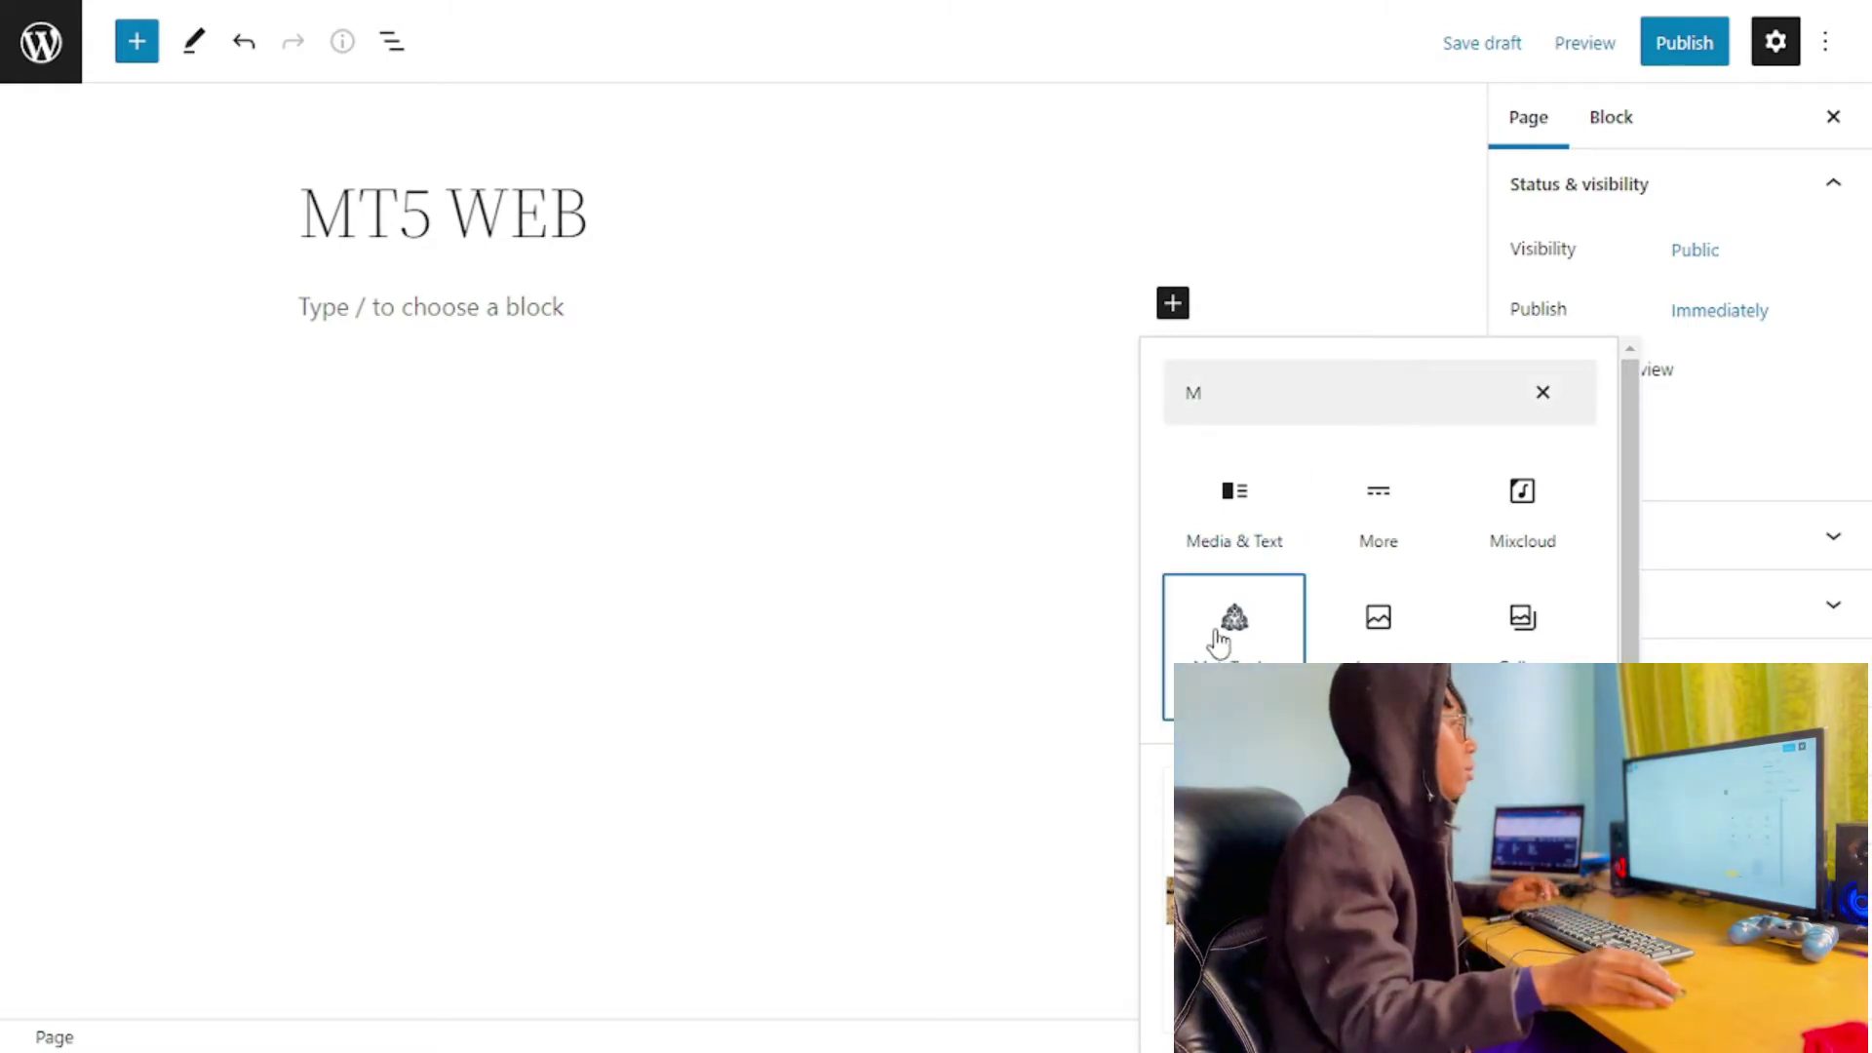
key(Return)
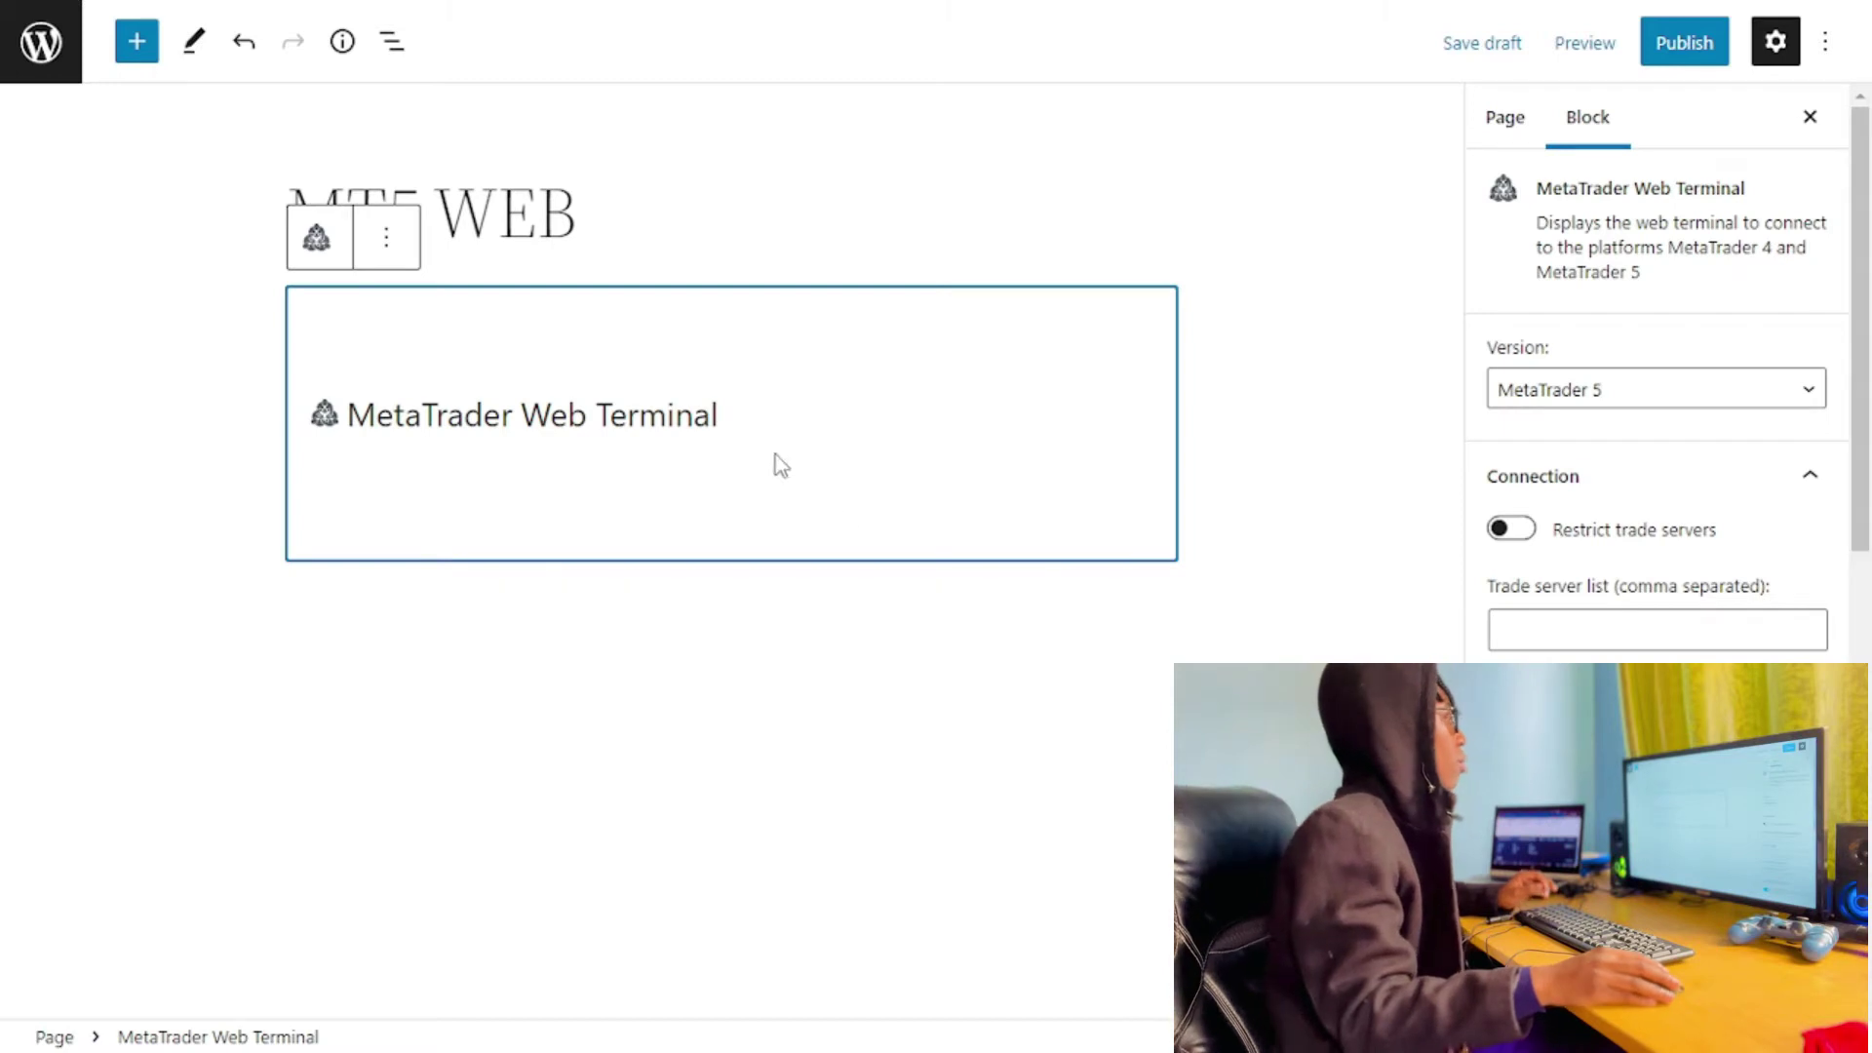
Close the block menus and publish the MT5 WEB page, leaving full screen.
click(377, 249)
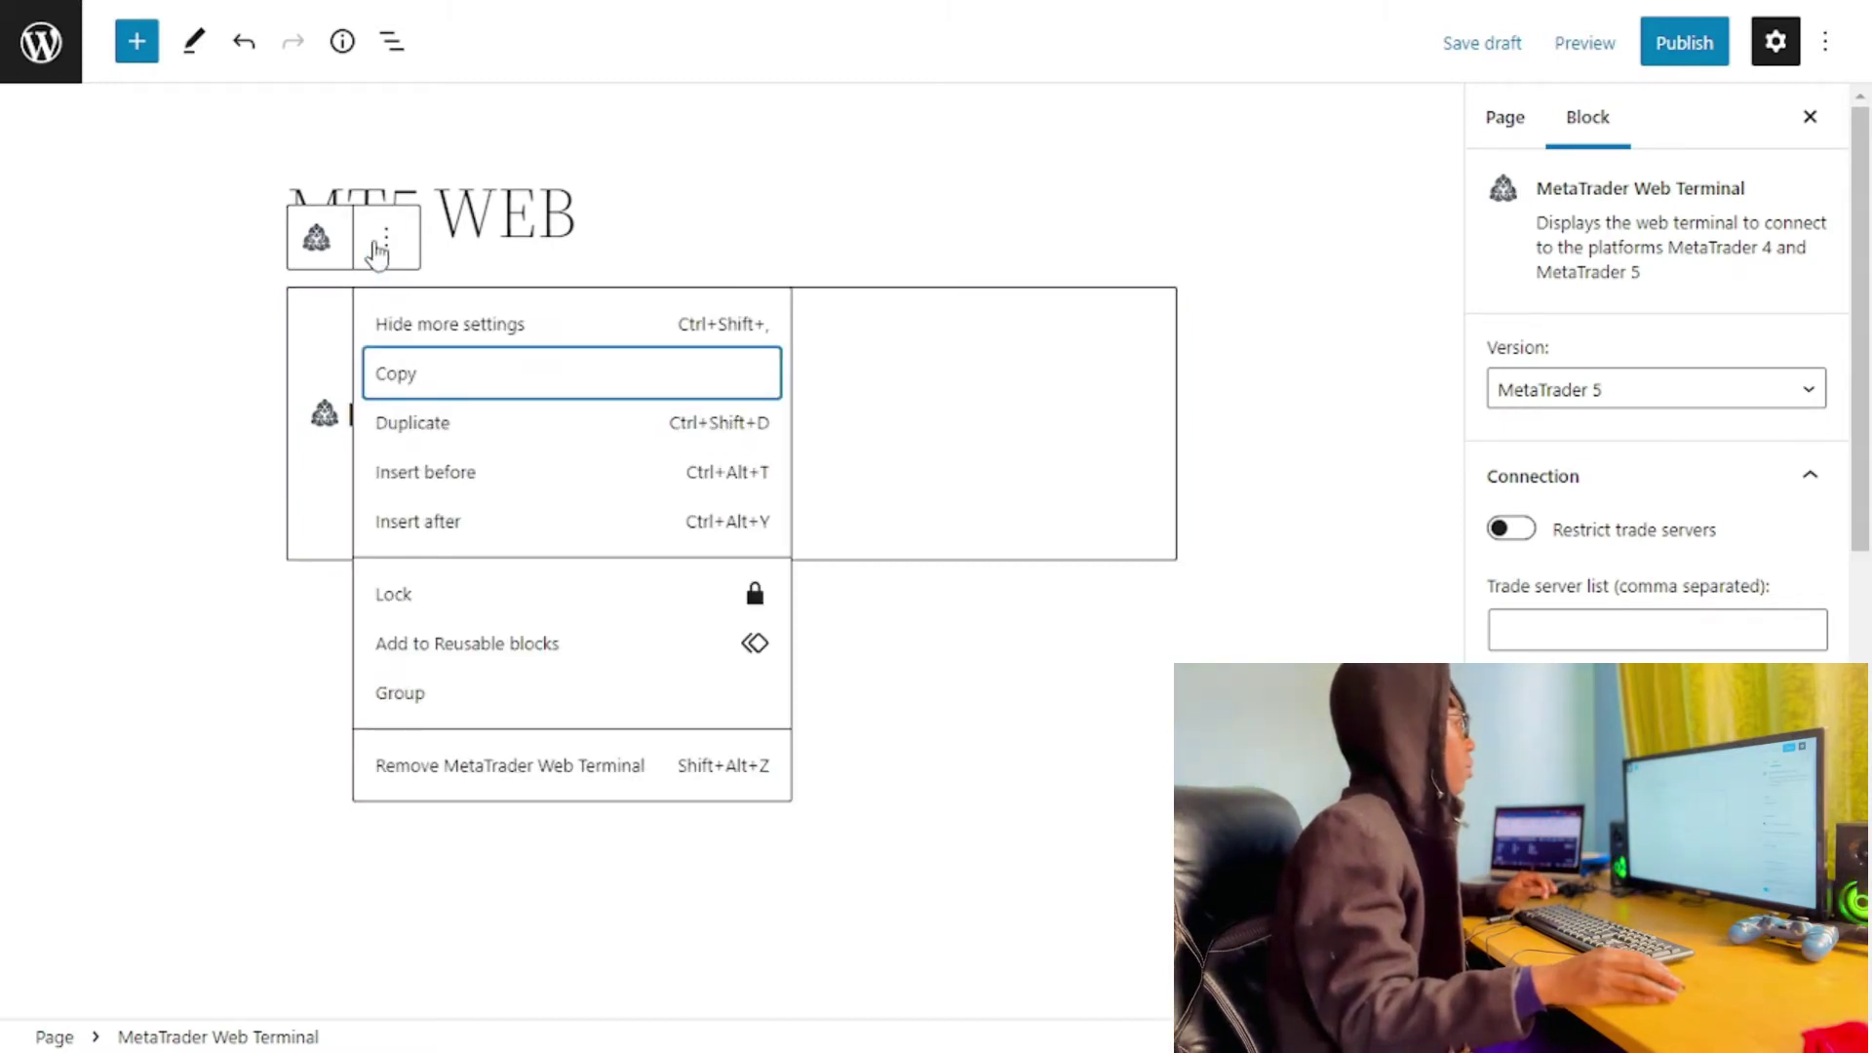
key(Escape)
click(318, 238)
key(Escape)
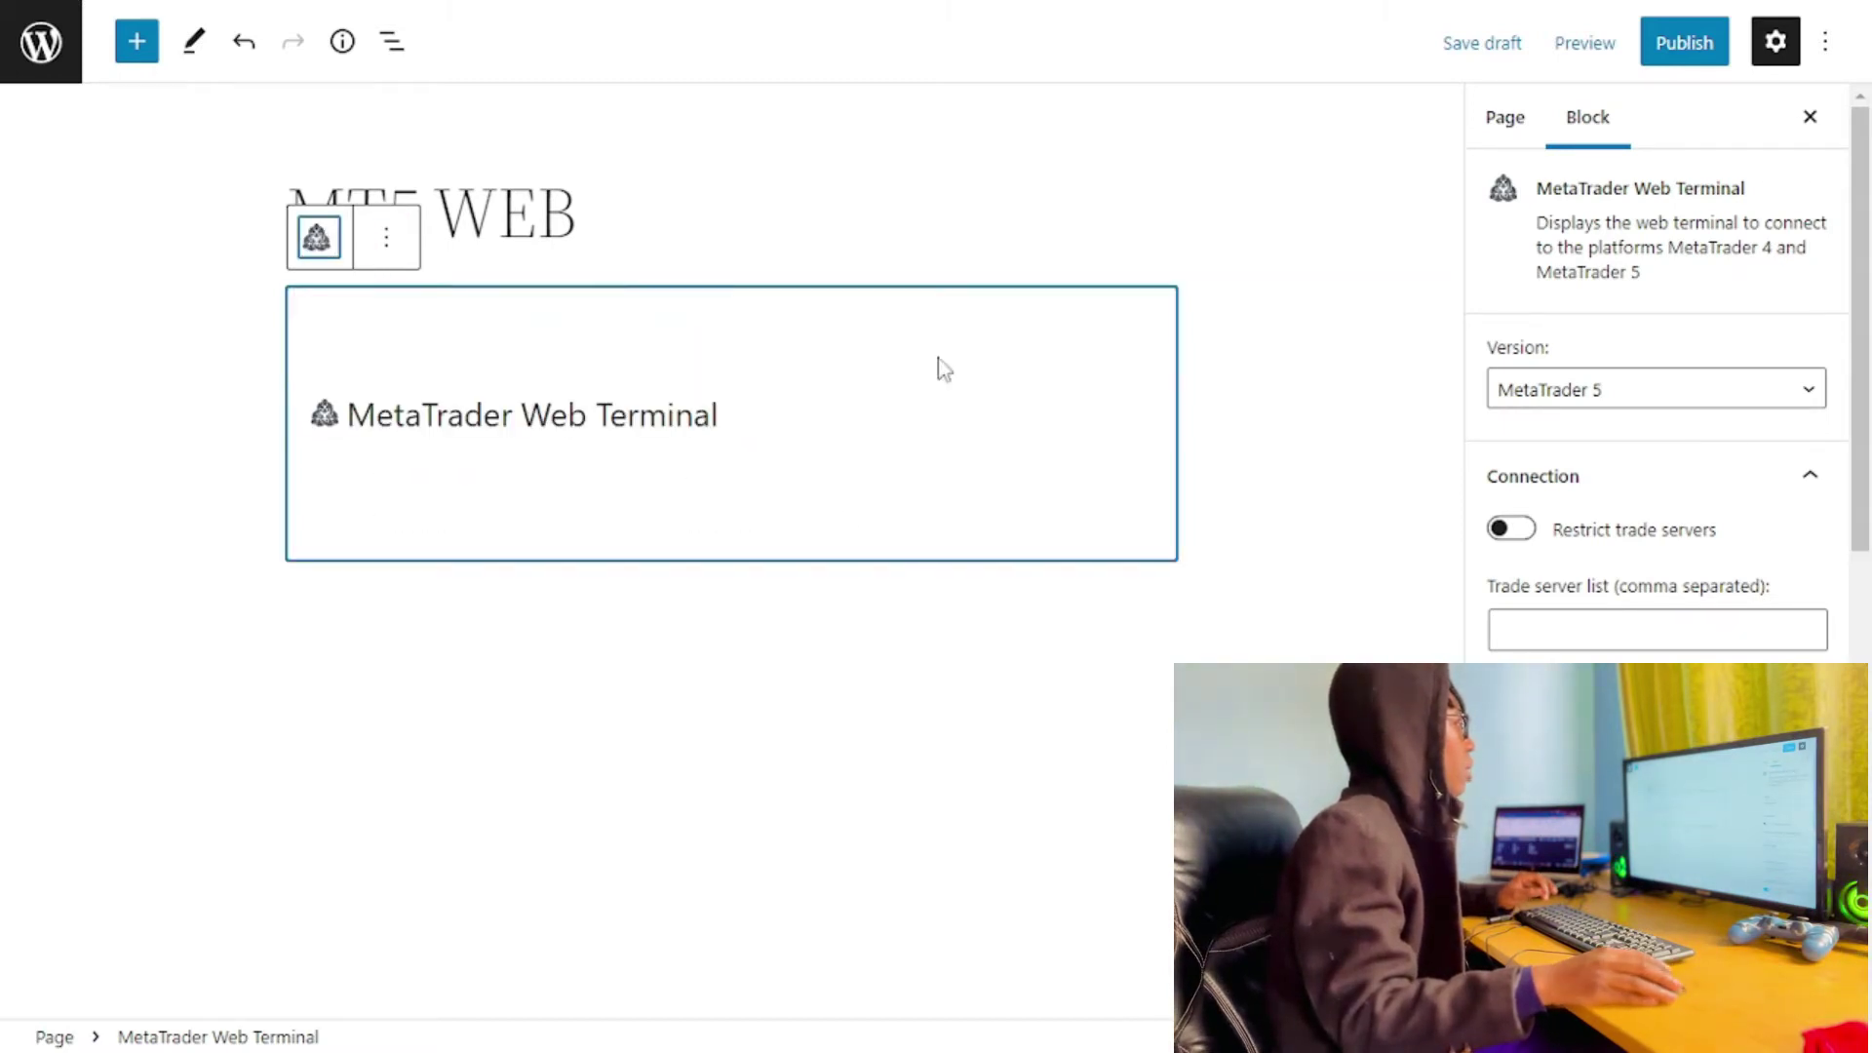
click(1296, 397)
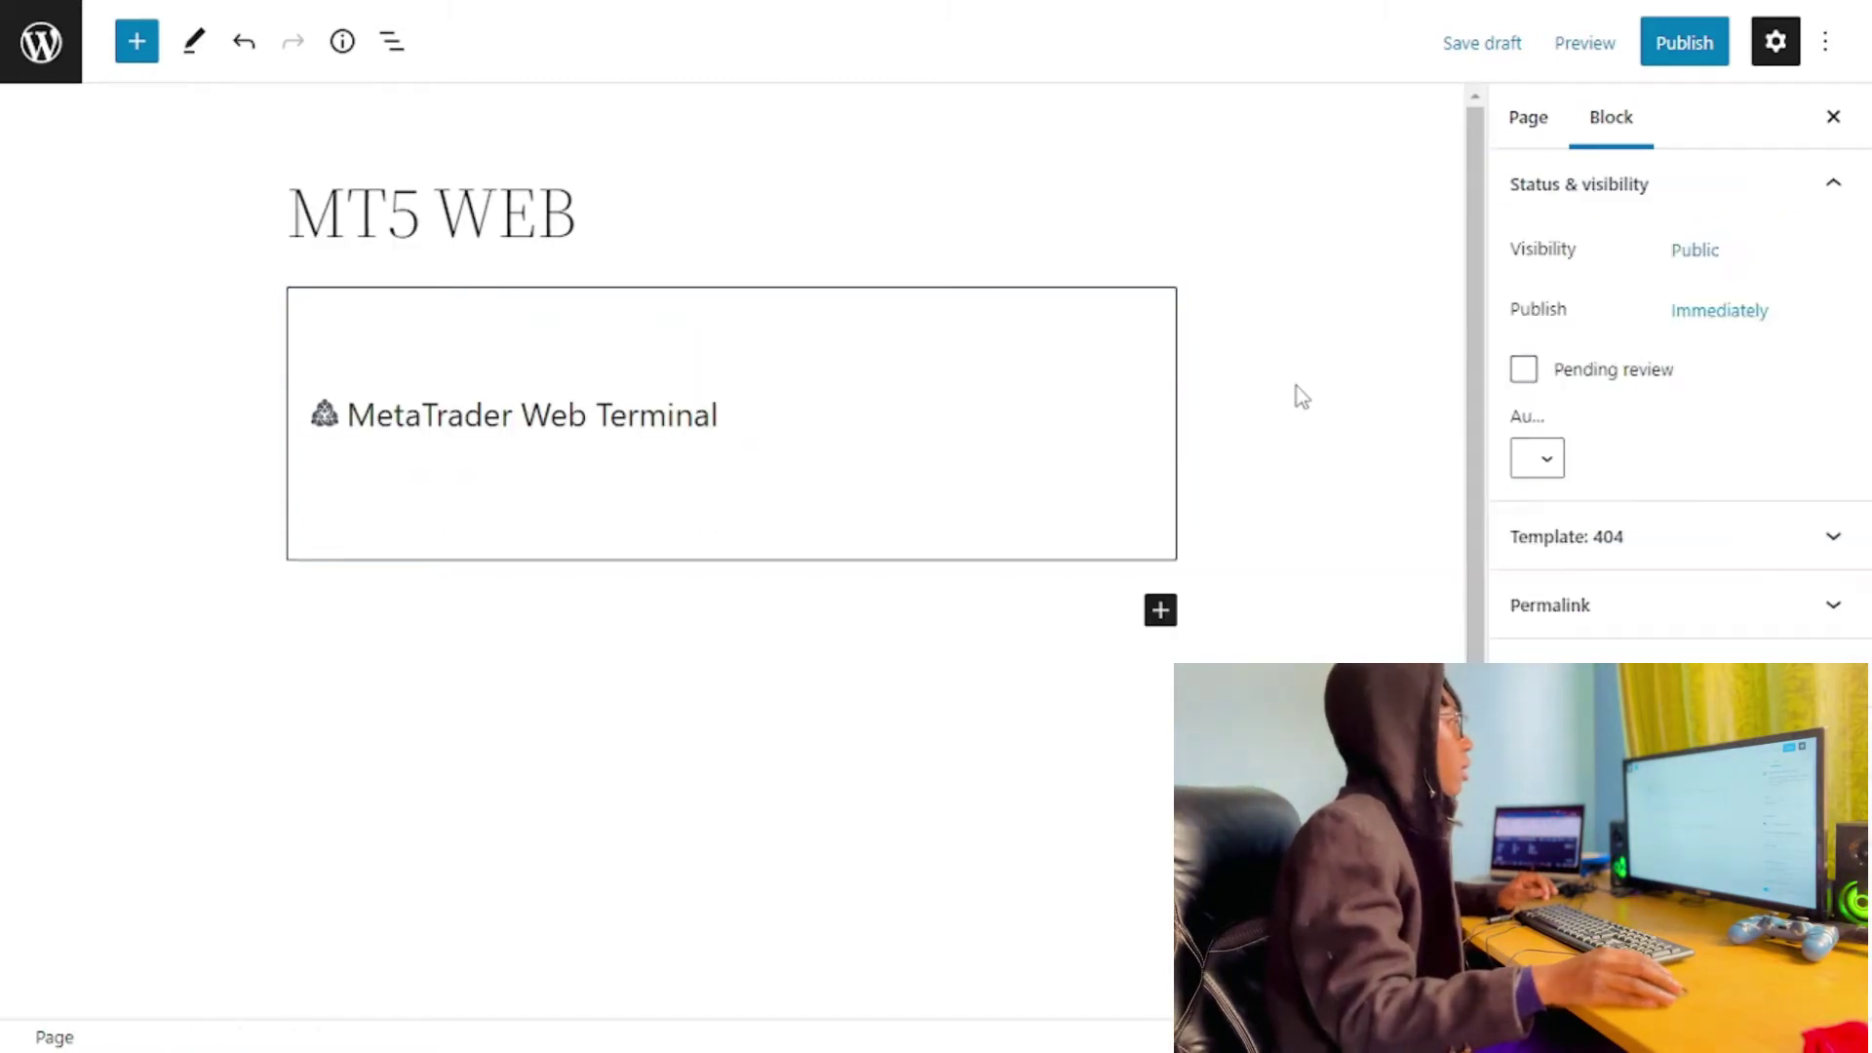
click(1701, 56)
click(1642, 55)
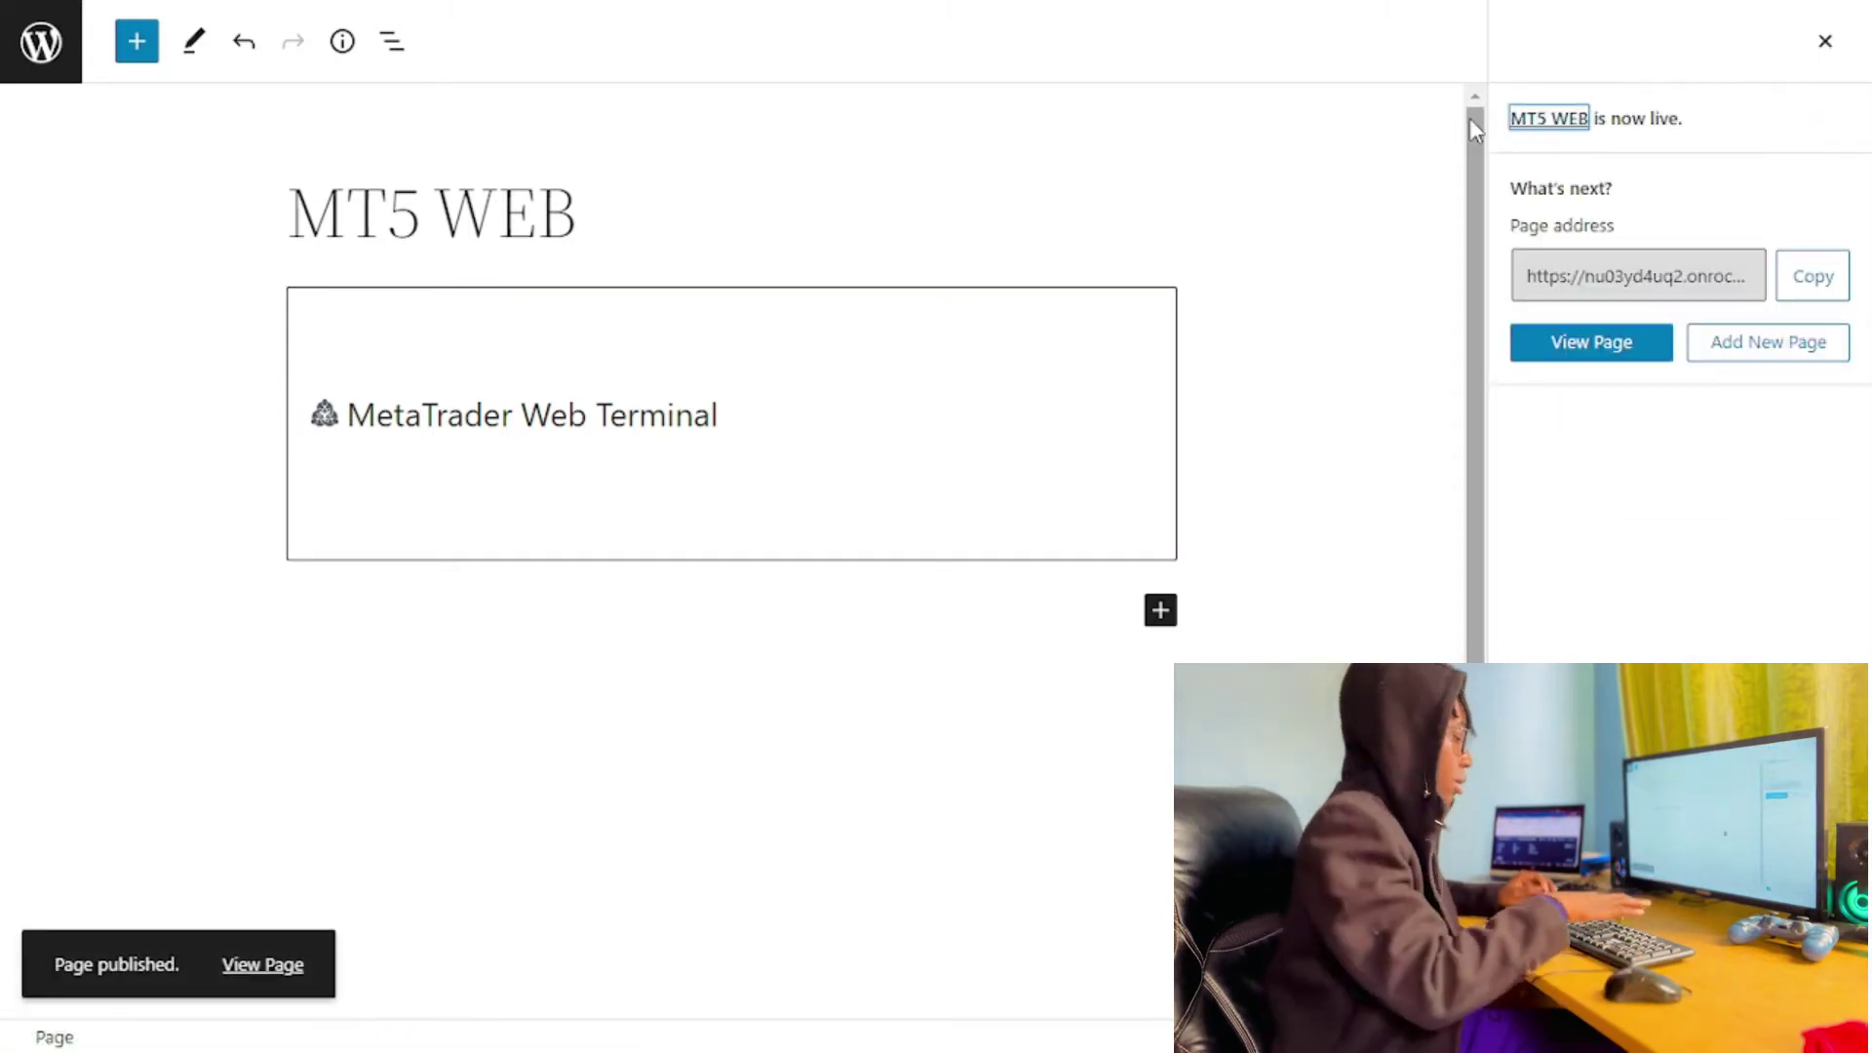
key(F11)
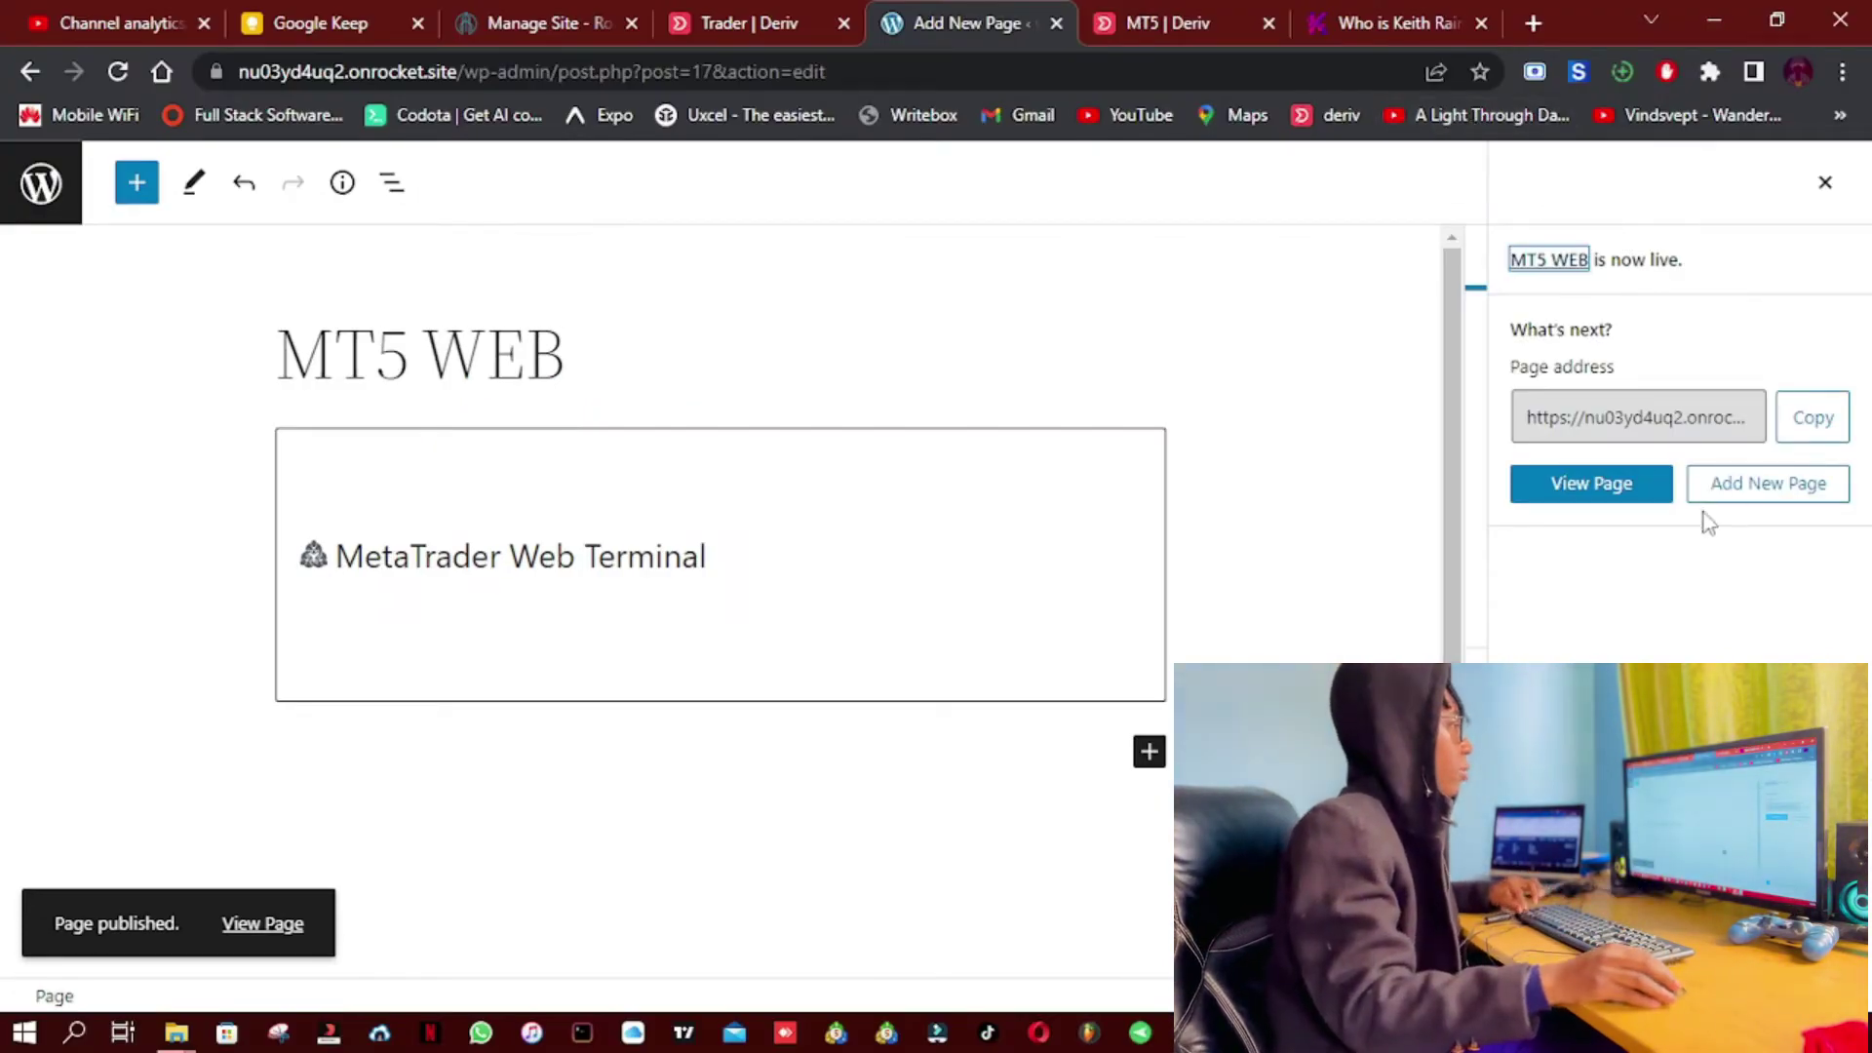
View the published MT5 WEB page in its new tab and scroll to the terminal's Disclaimer.
click(1625, 485)
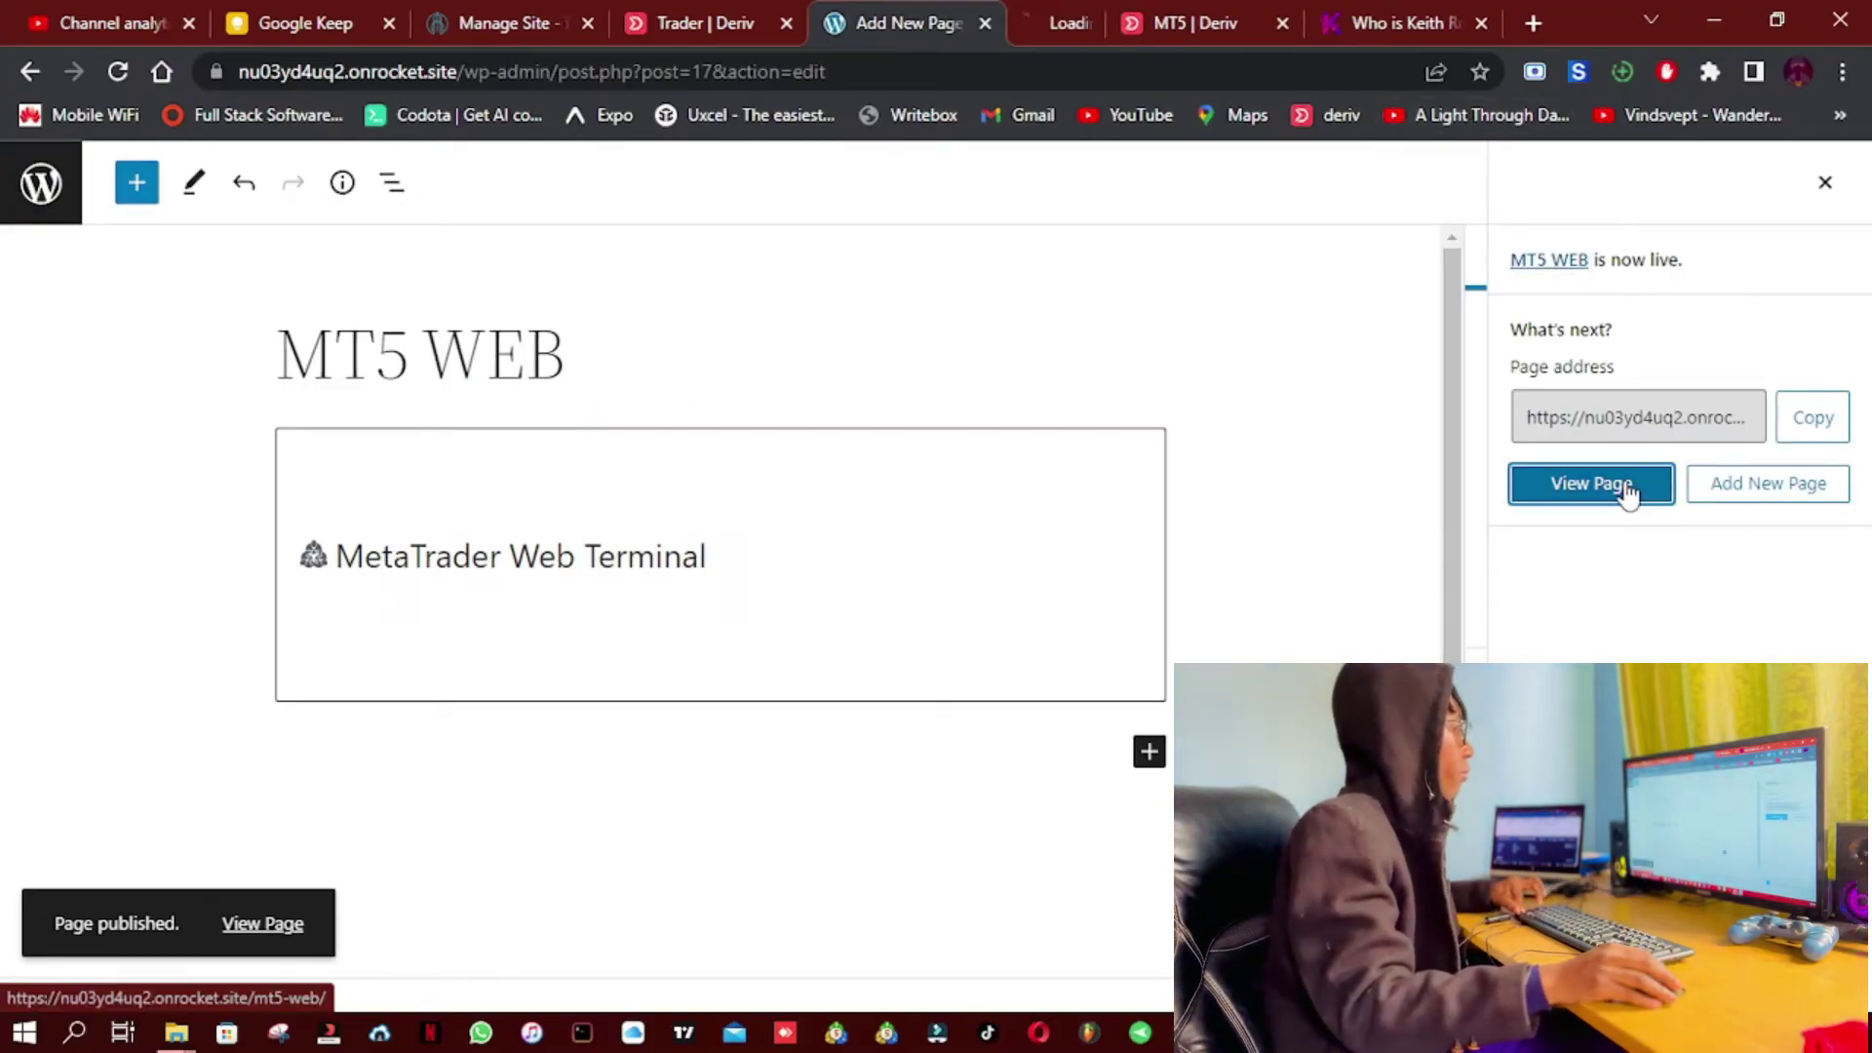
click(1027, 13)
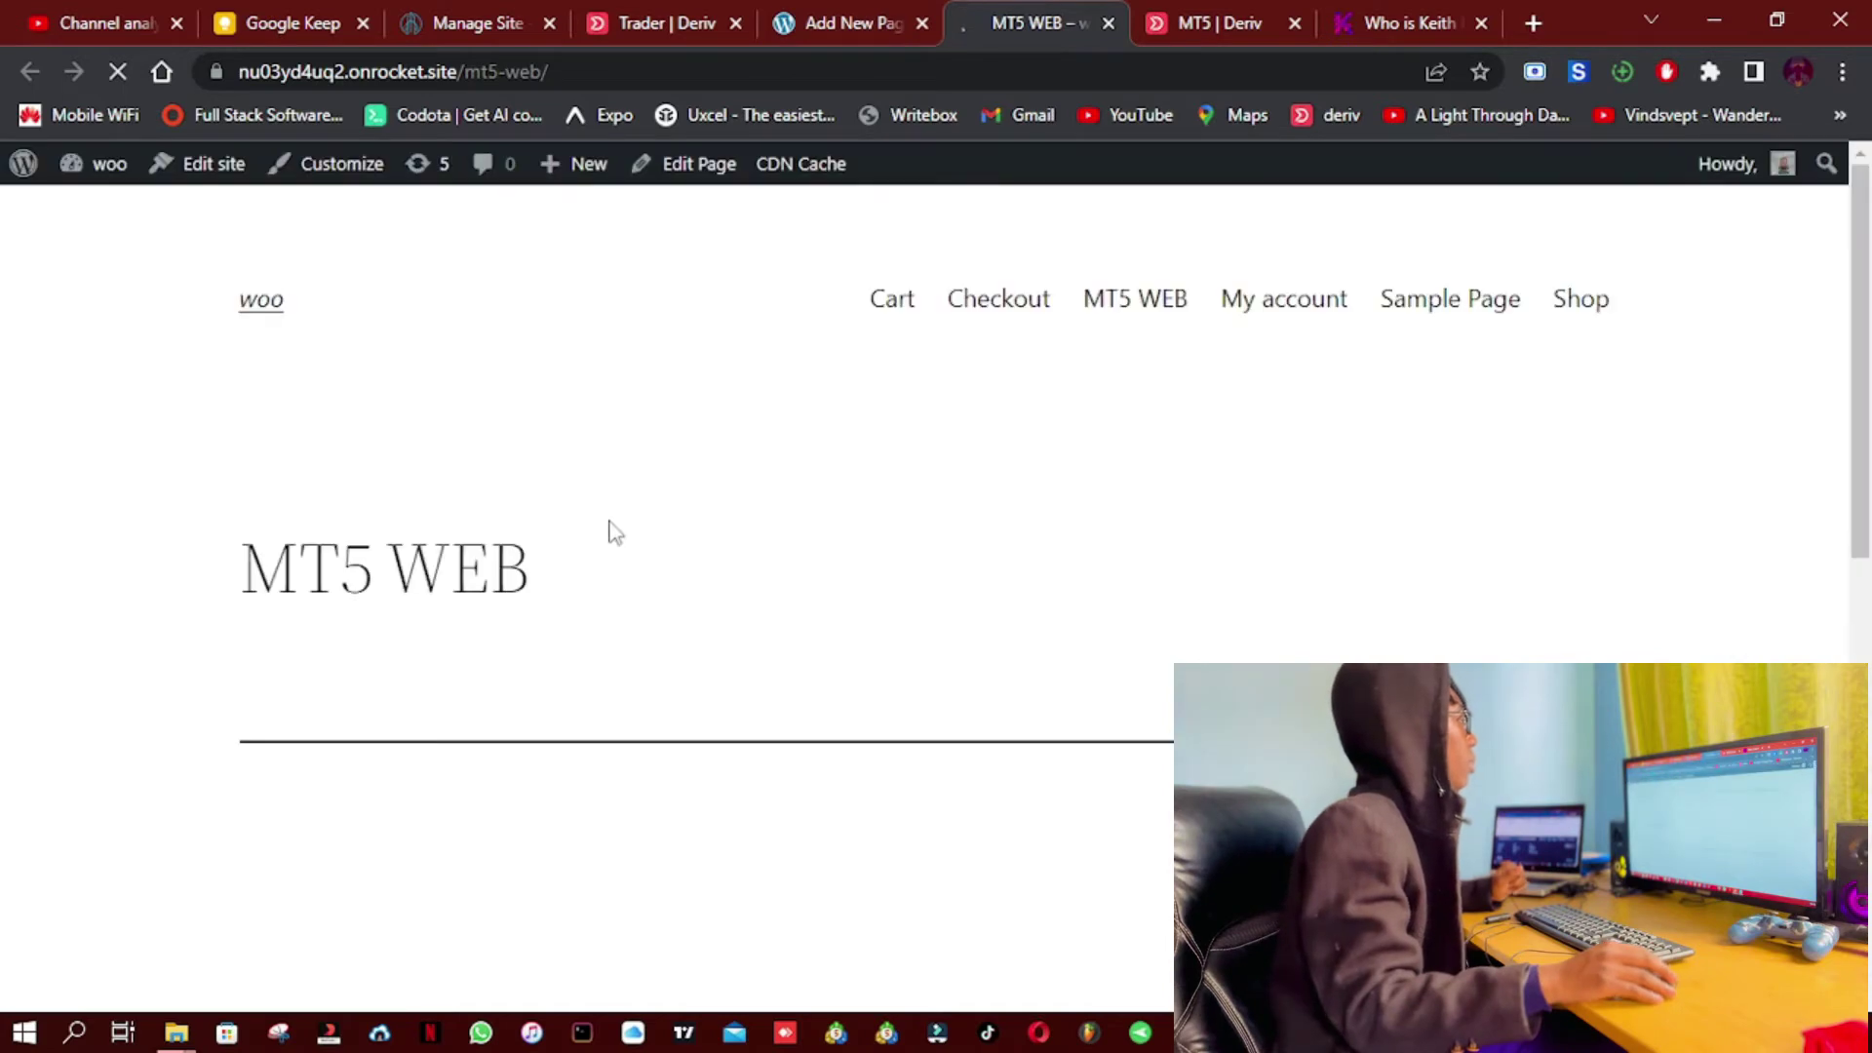
scroll(764, 522, down, 5)
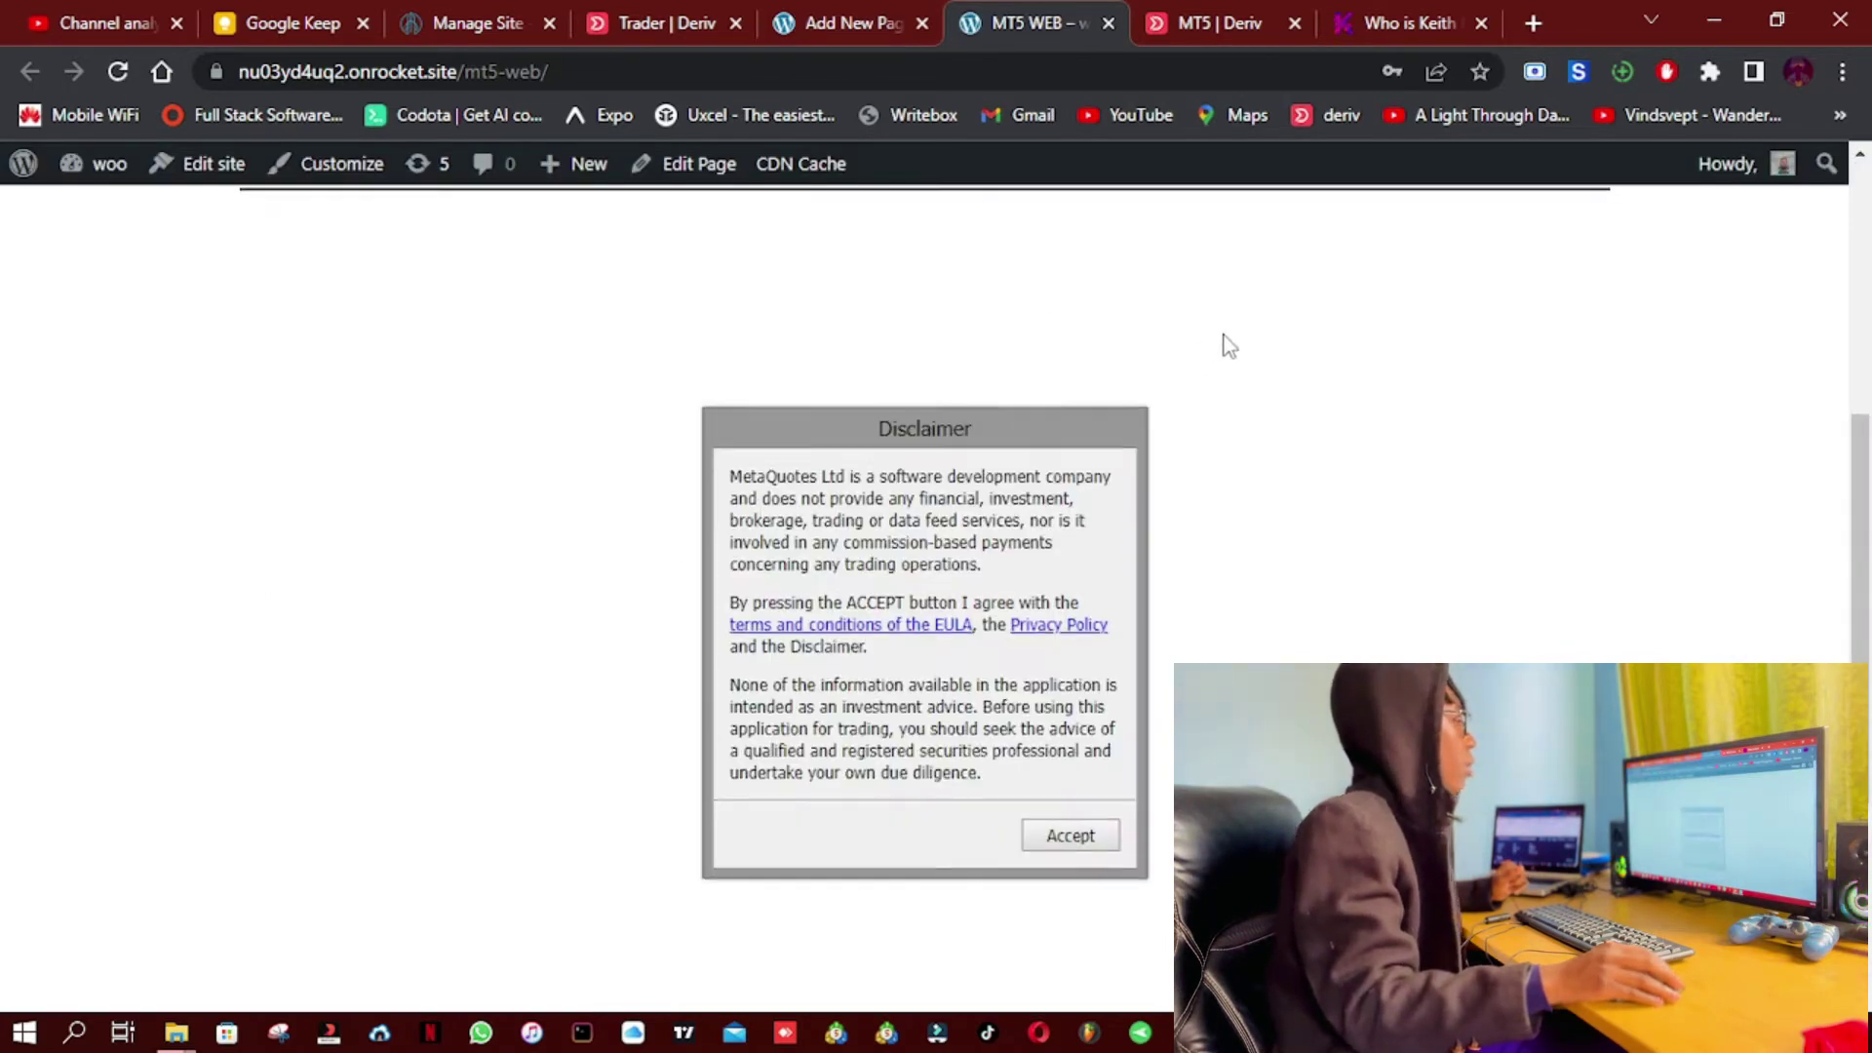
scroll(1227, 352, down, 4)
scroll(1272, 220, up, 9)
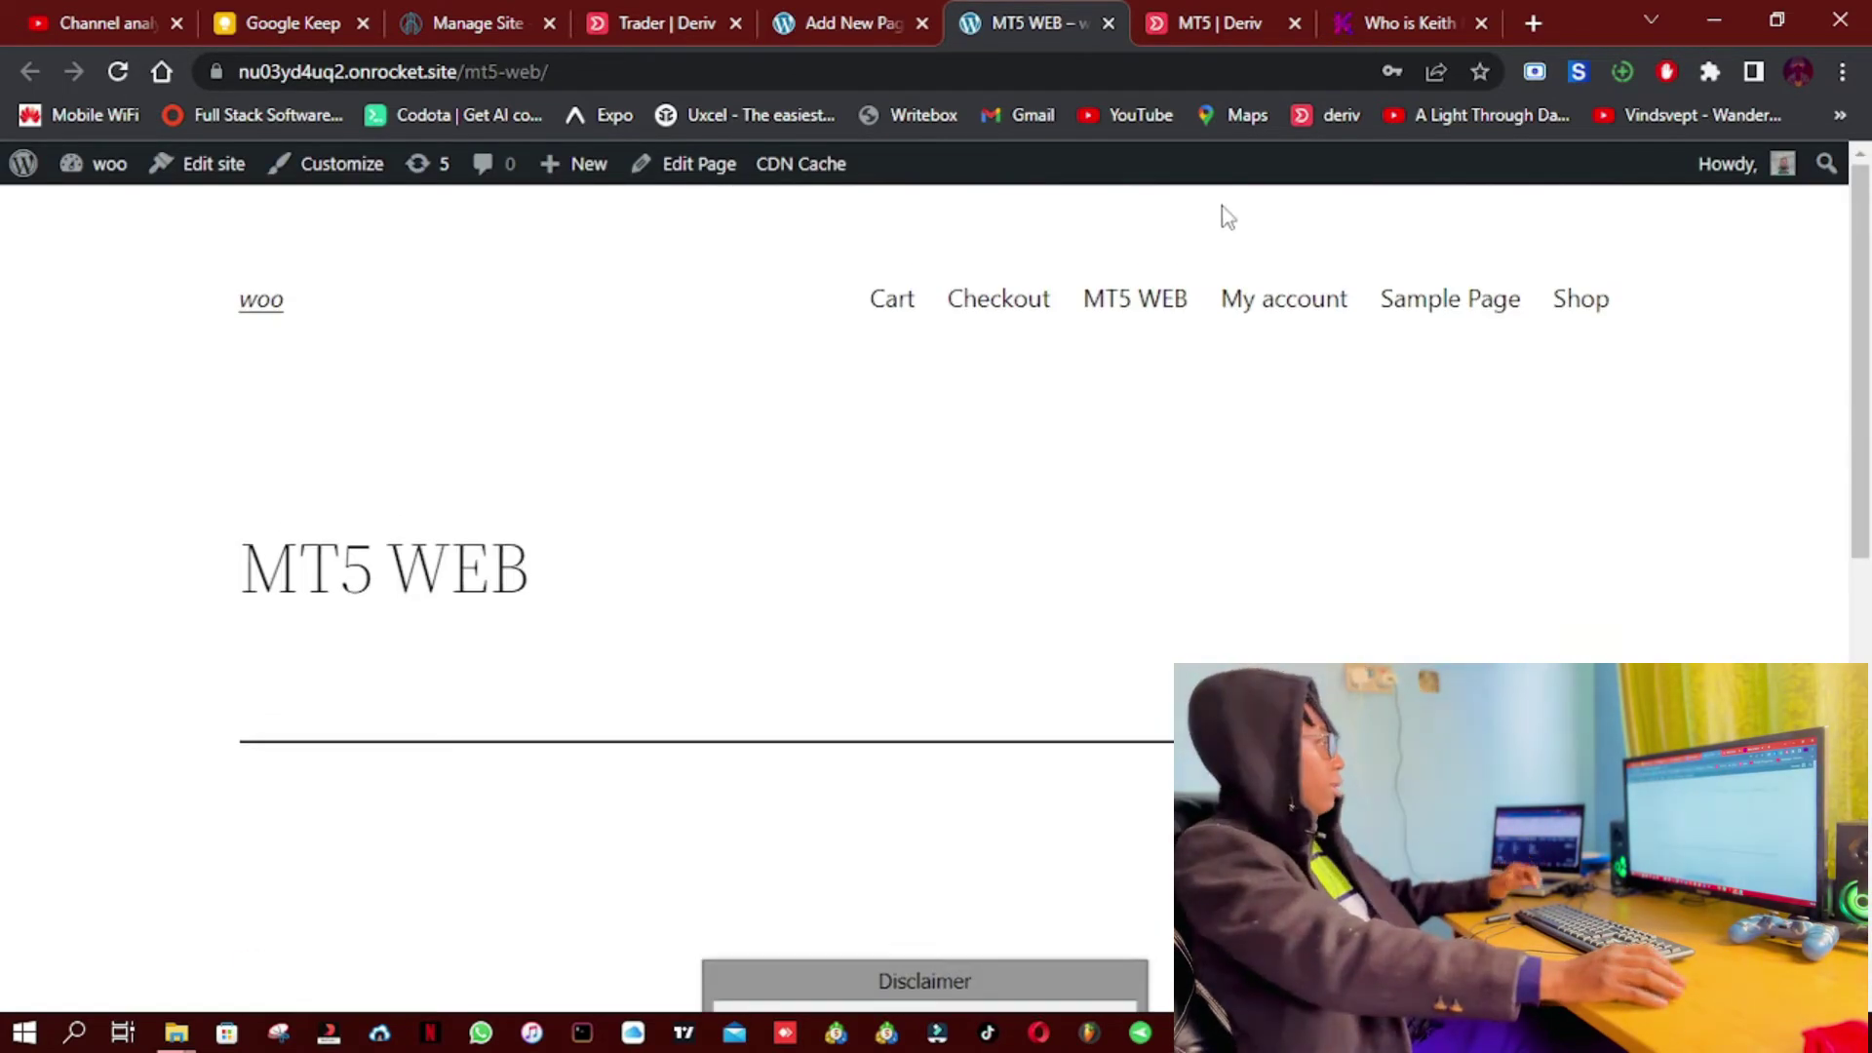
scroll(731, 382, down, 10)
scroll(887, 460, up, 3)
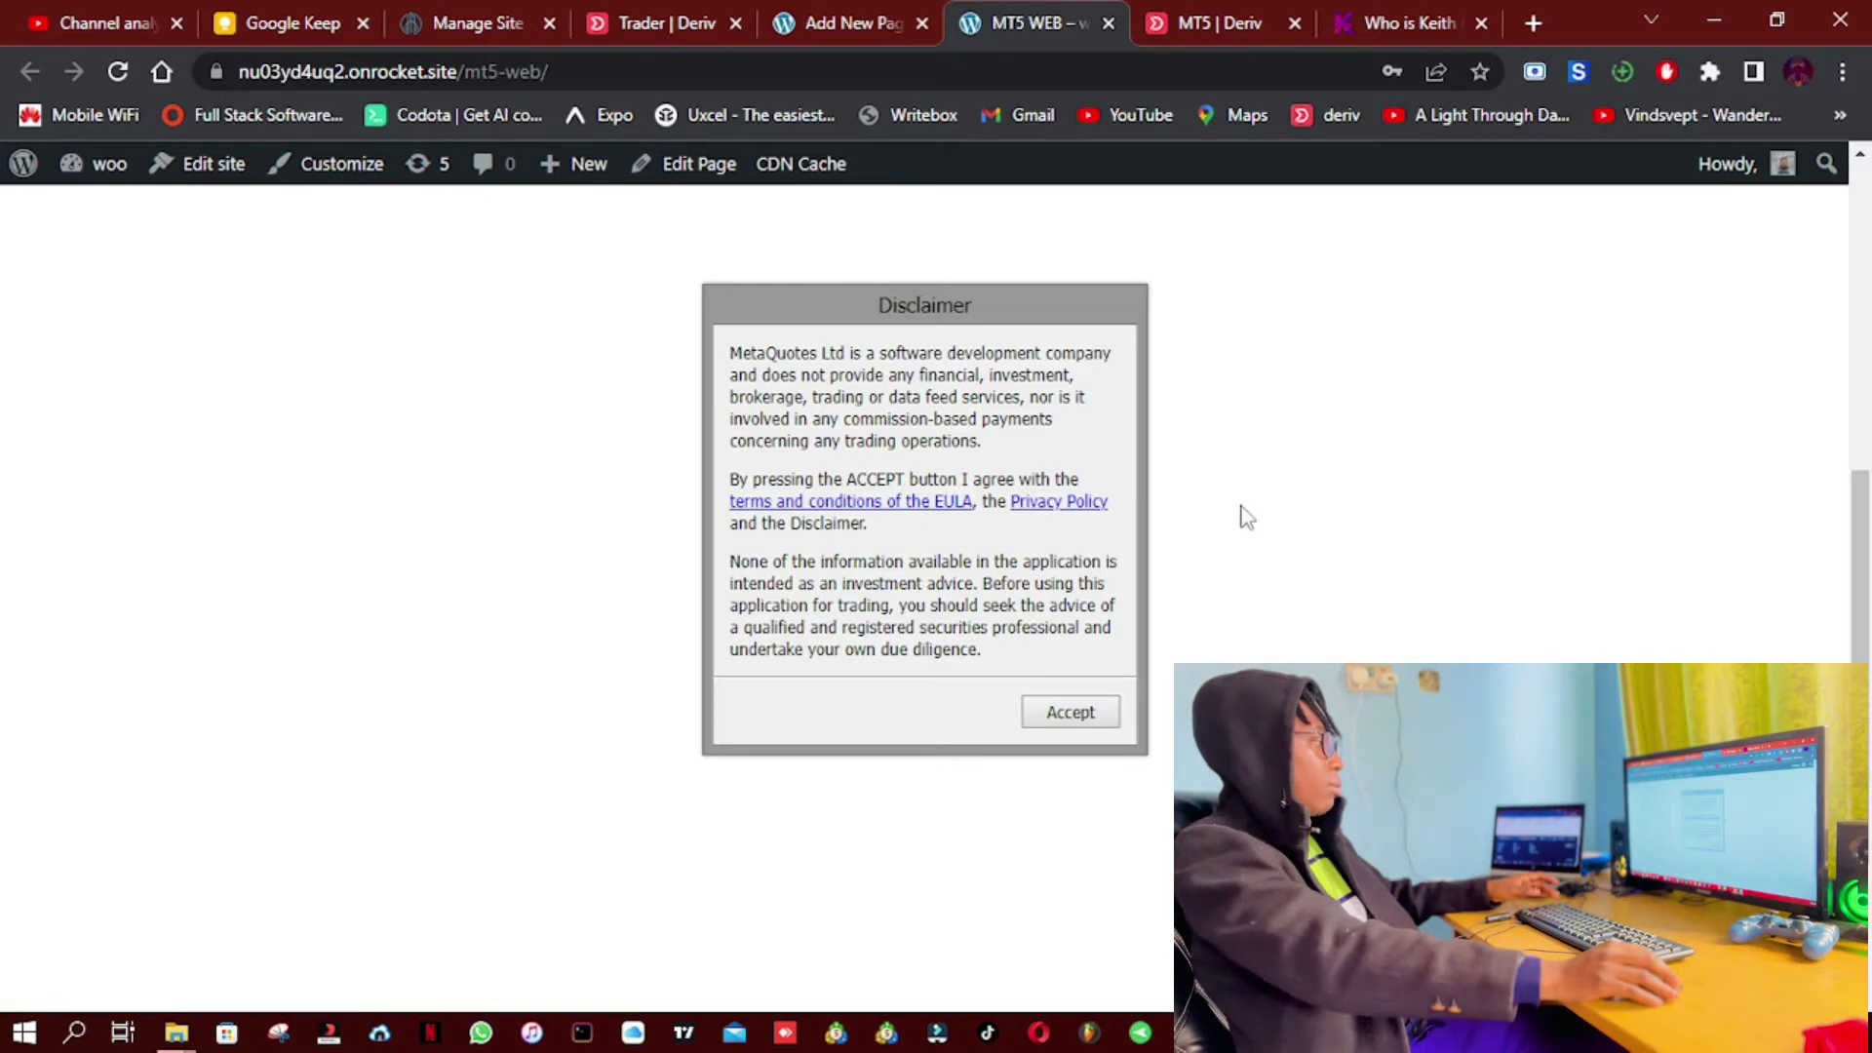
Accept the MetaTrader disclaimer so the web terminal loads, viewing it in full screen.
click(1070, 707)
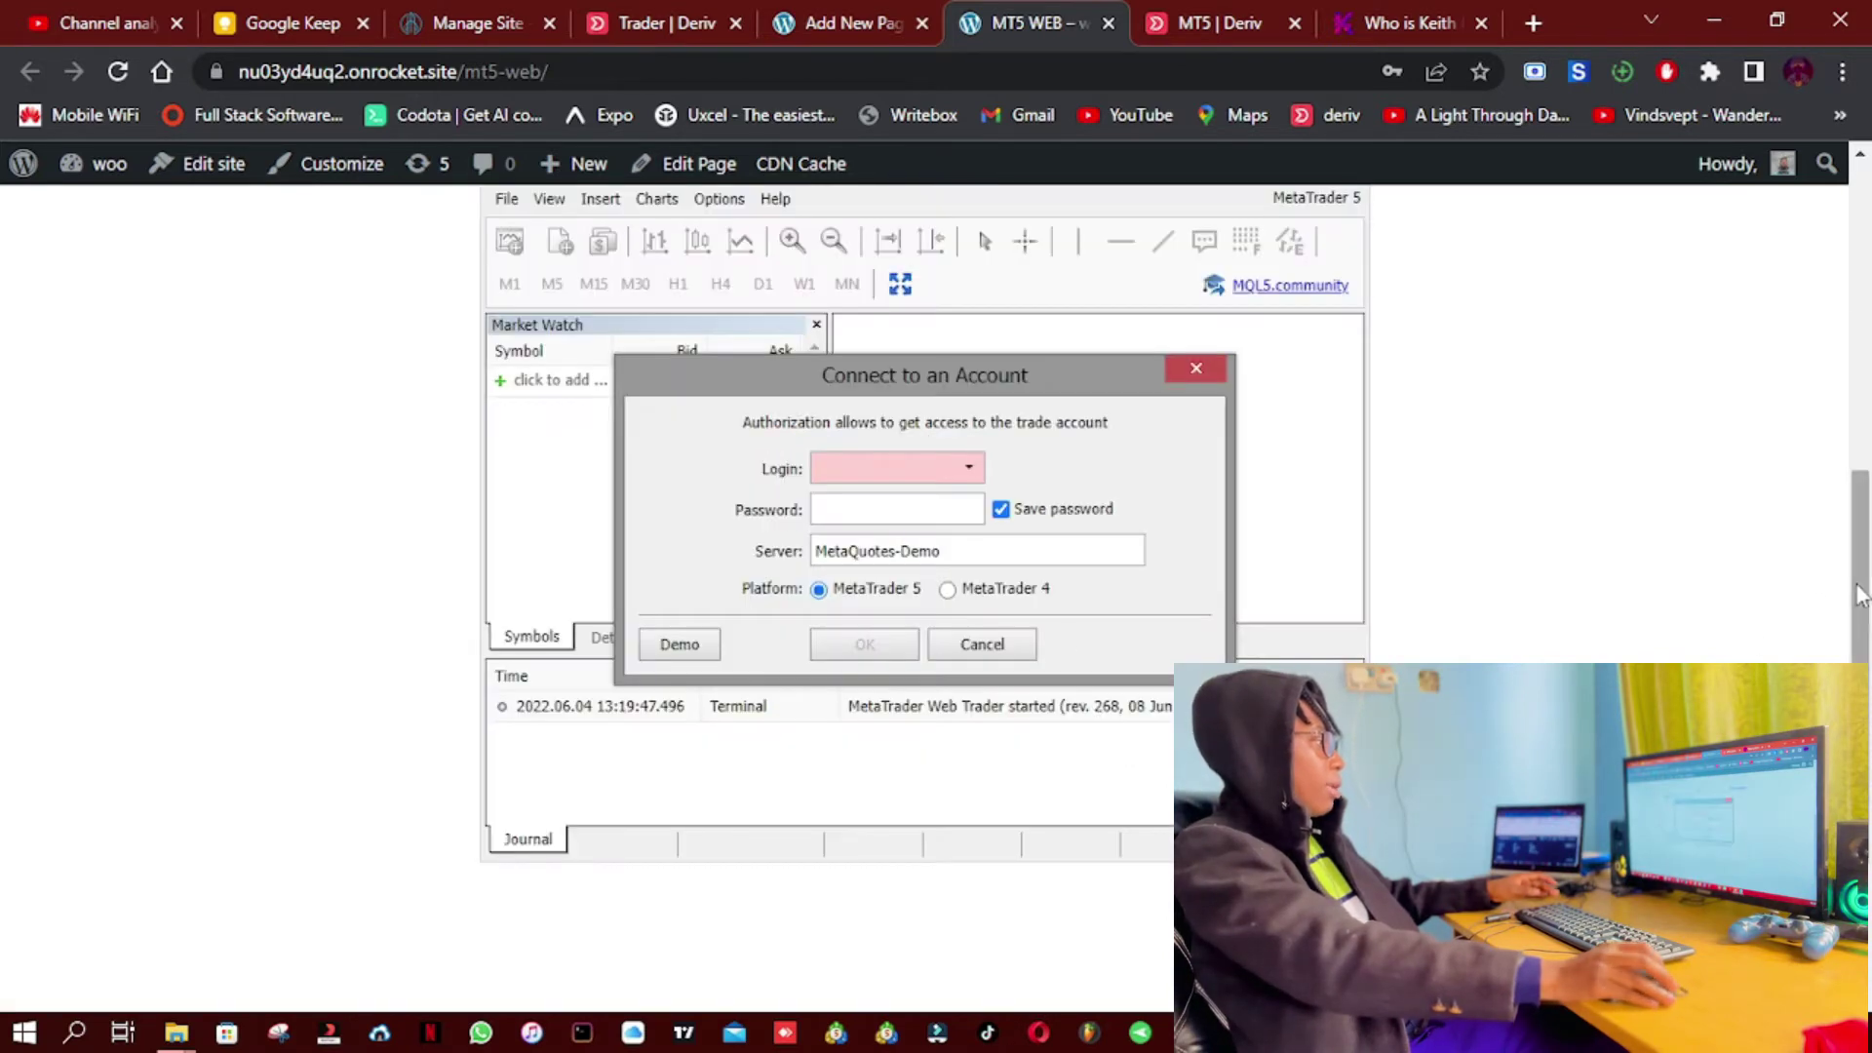
scroll(1236, 413, up, 3)
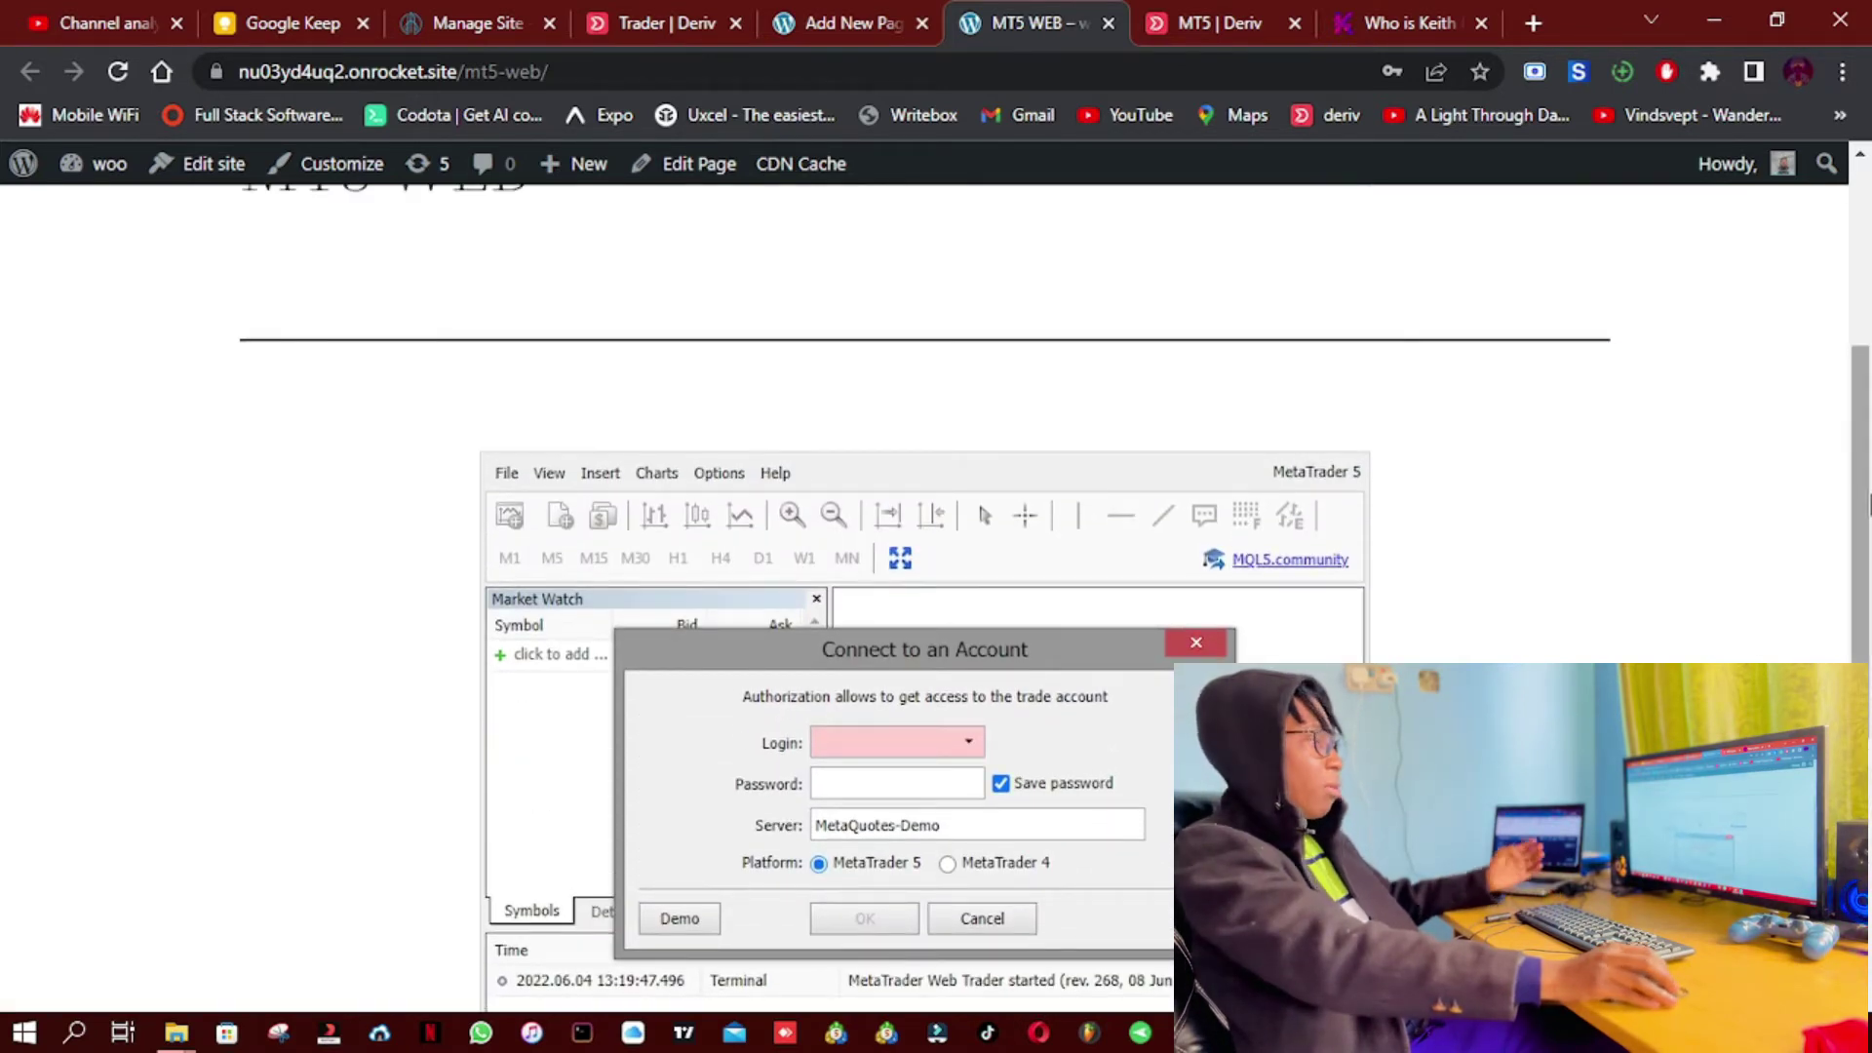
scroll(1287, 492, down, 2)
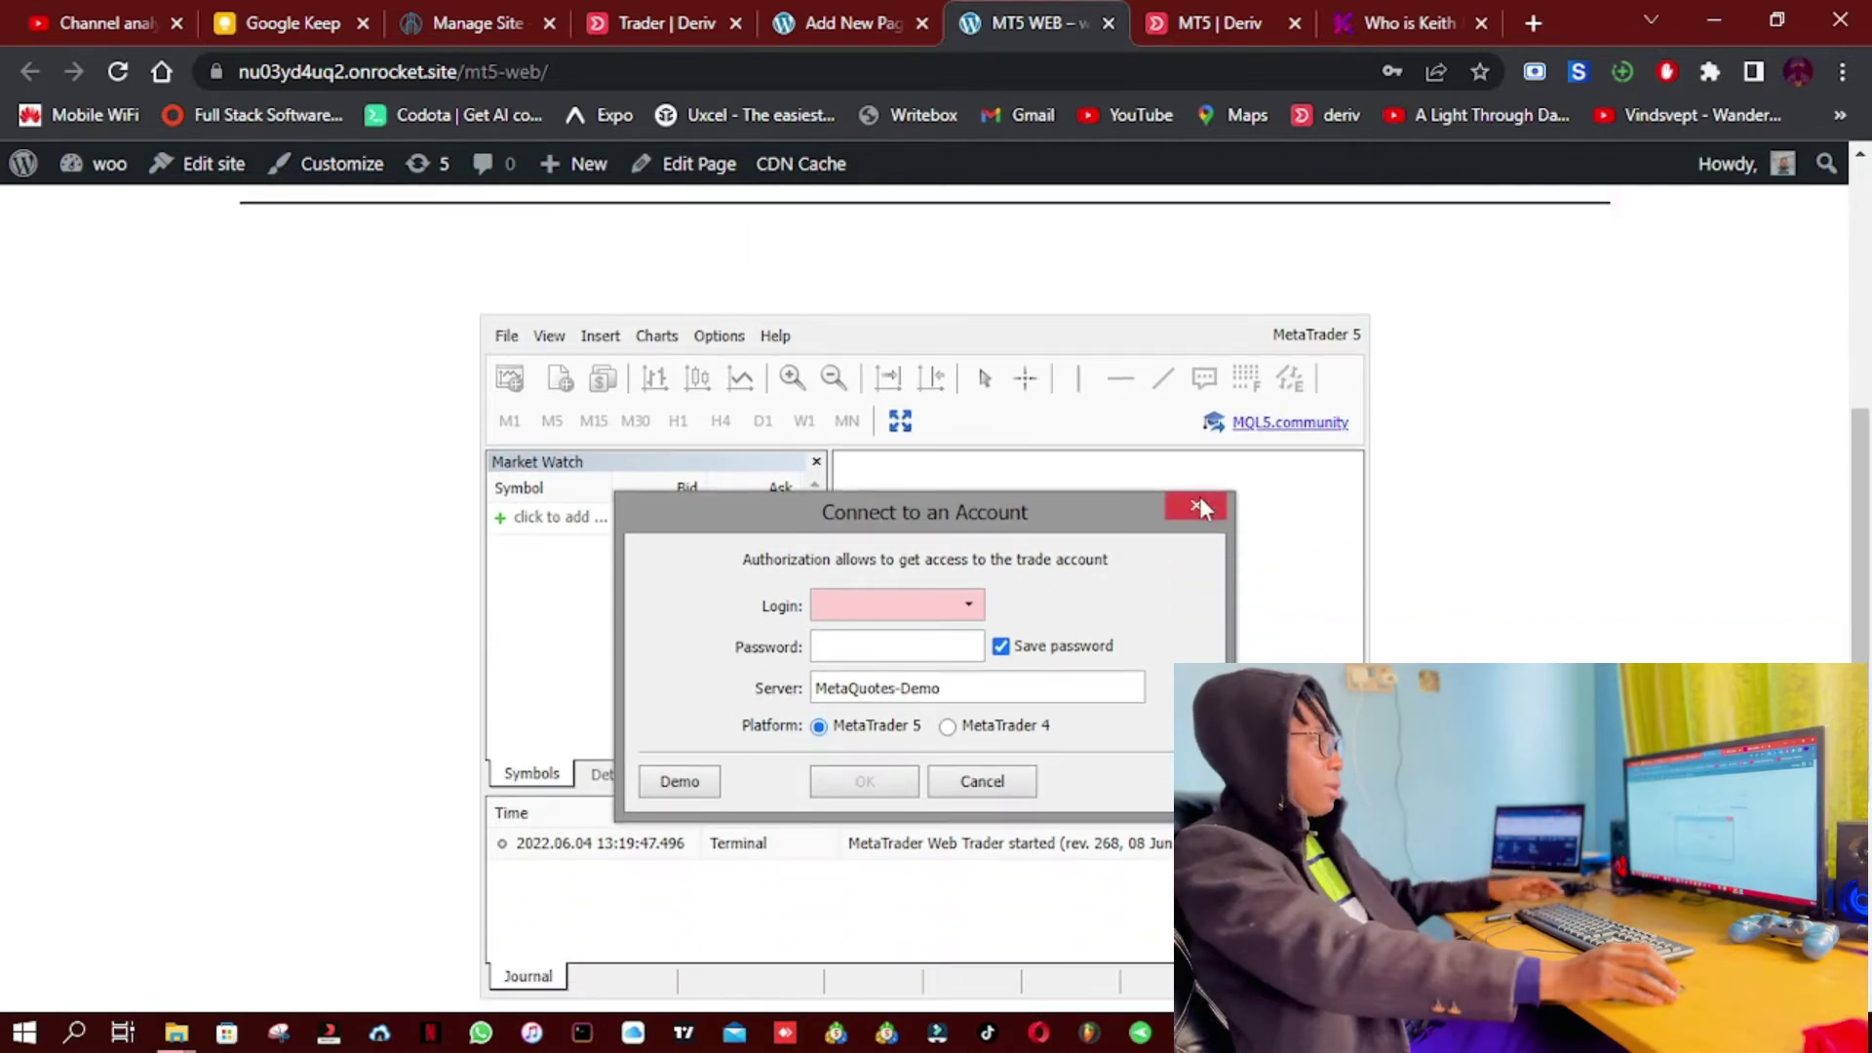
scroll(1199, 495, down, 2)
key(F11)
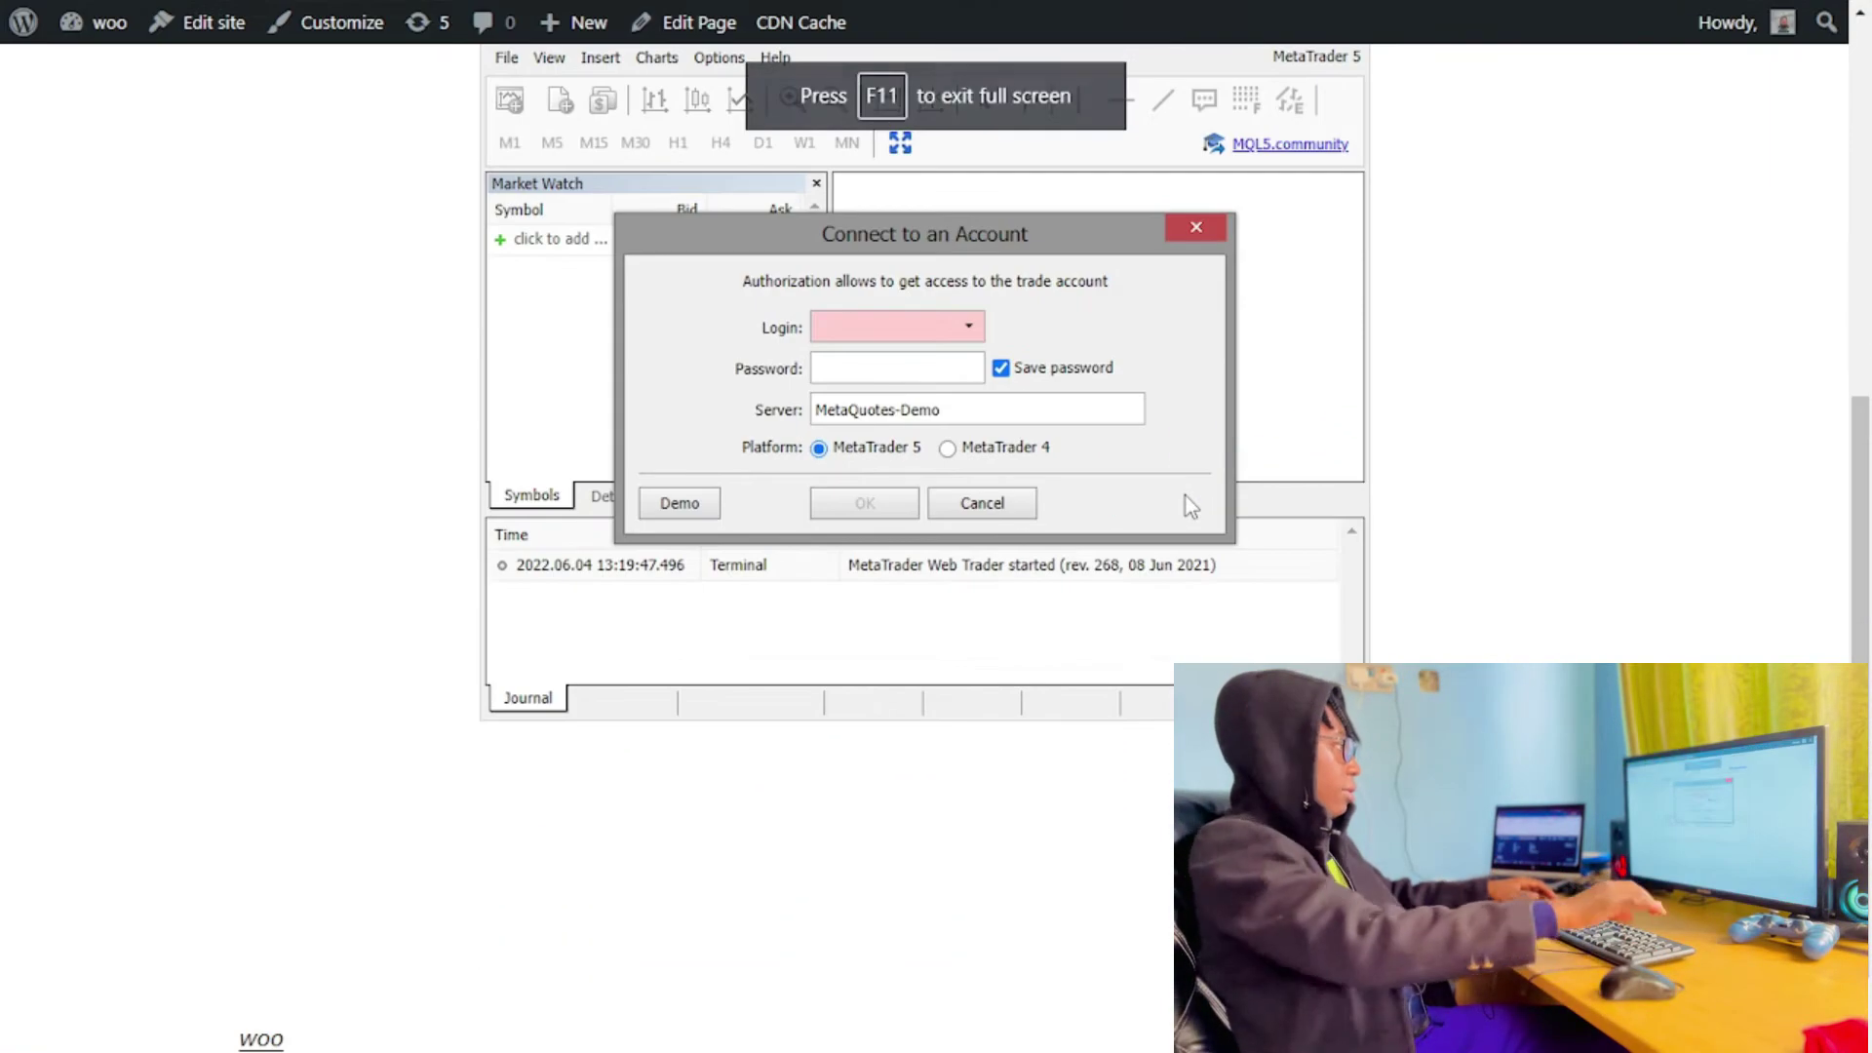
scroll(1188, 502, up, 4)
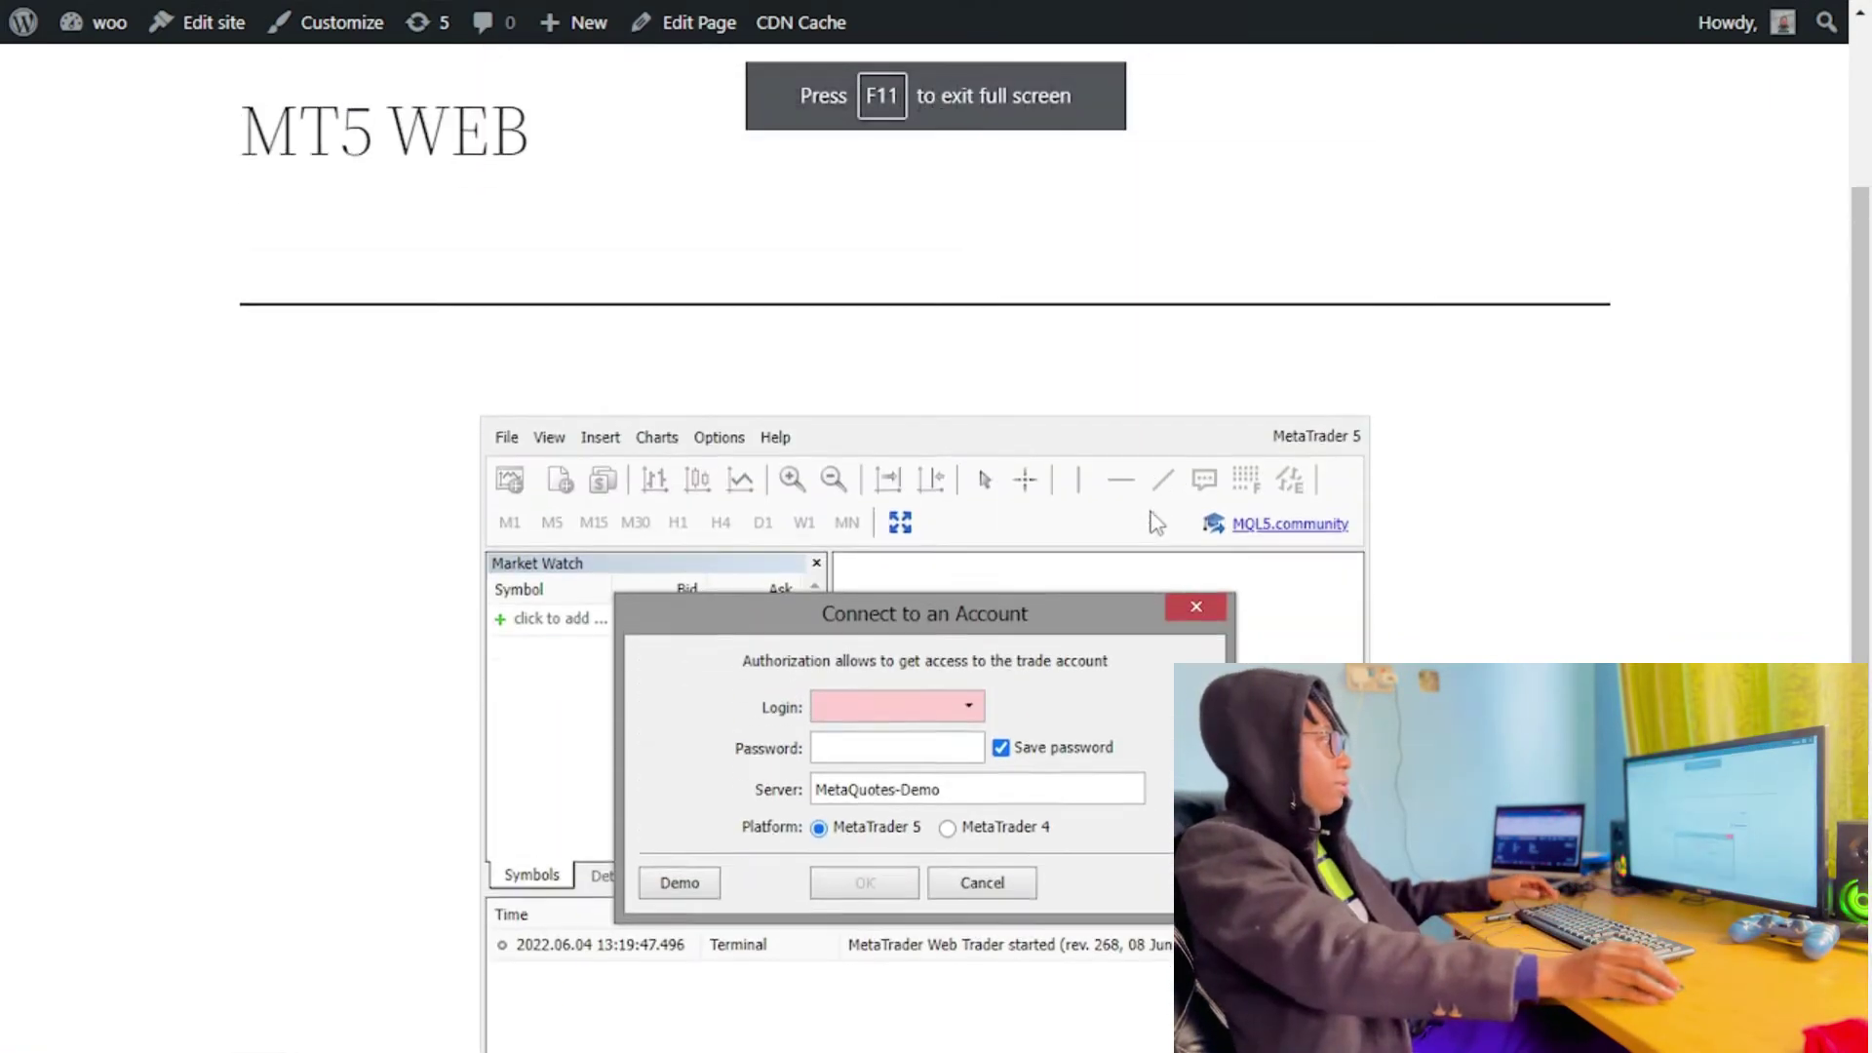
scroll(1155, 525, down, 1)
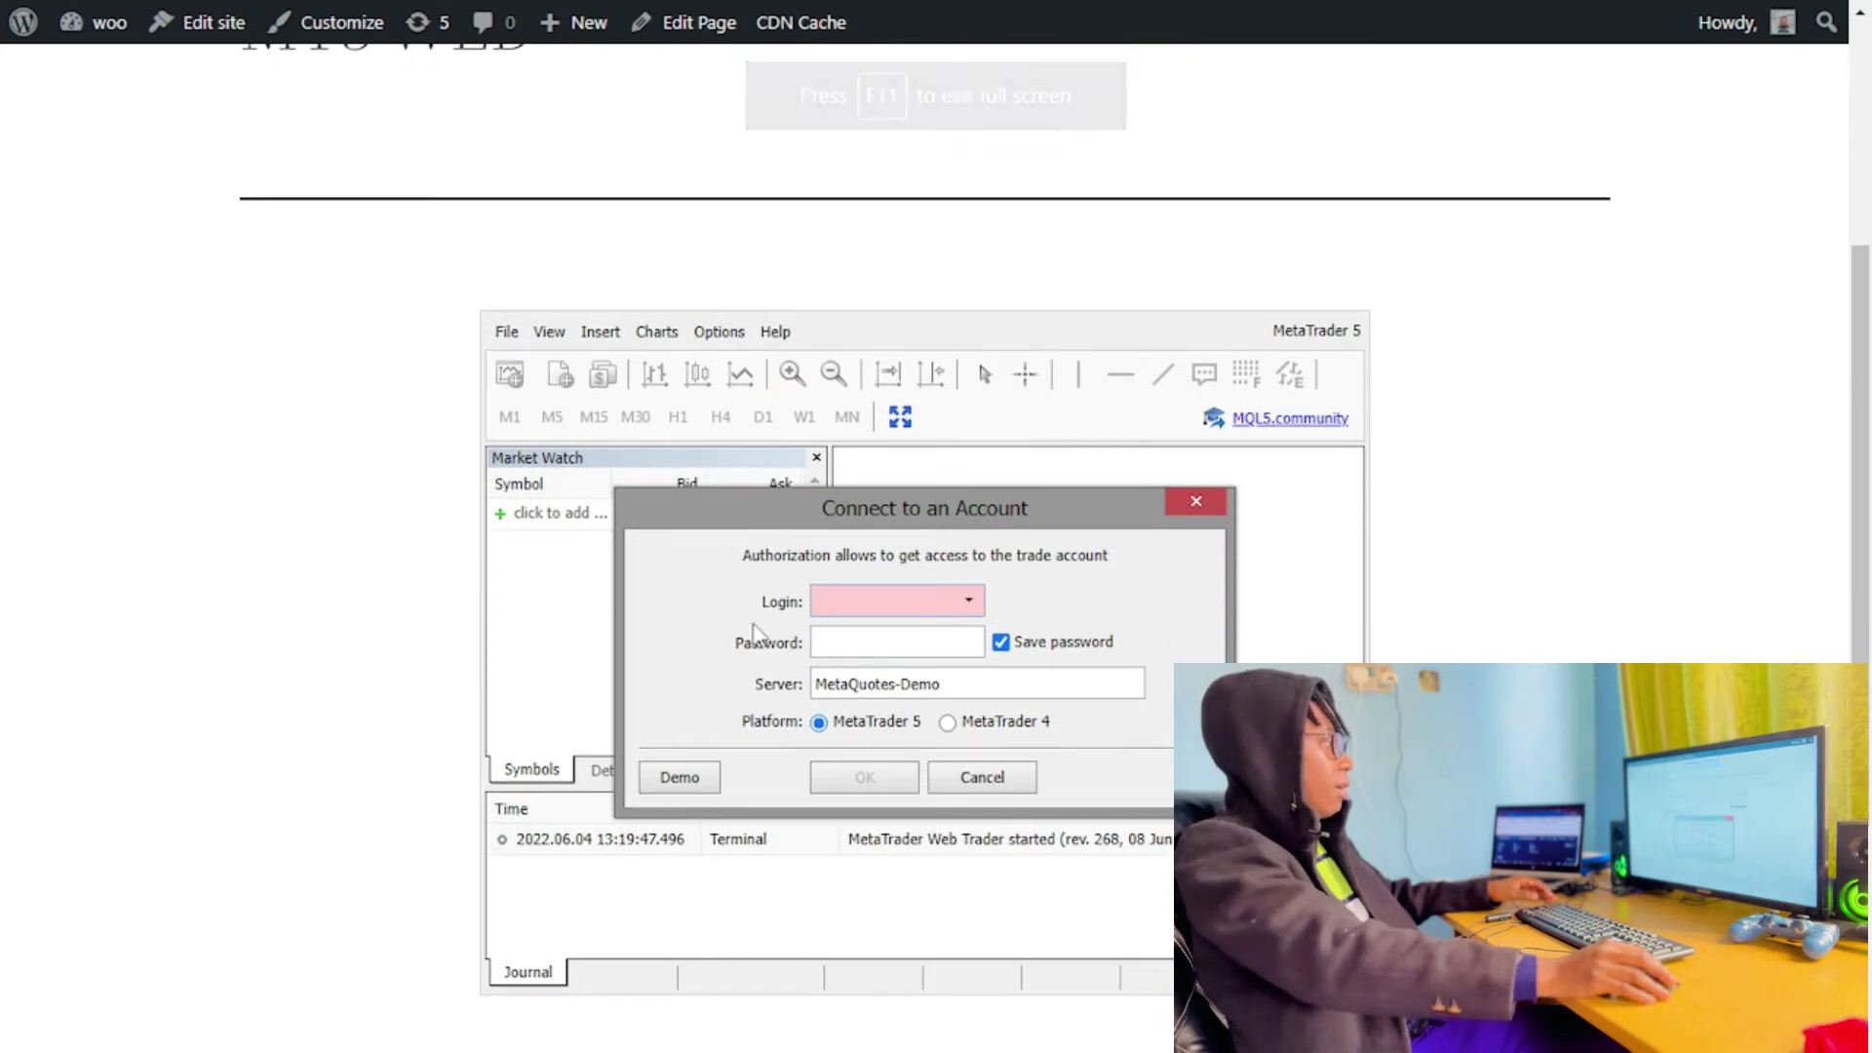
Replace the MetaQuotes-Demo server with Deriv-Demo in the Connect to an Account dialog.
click(985, 688)
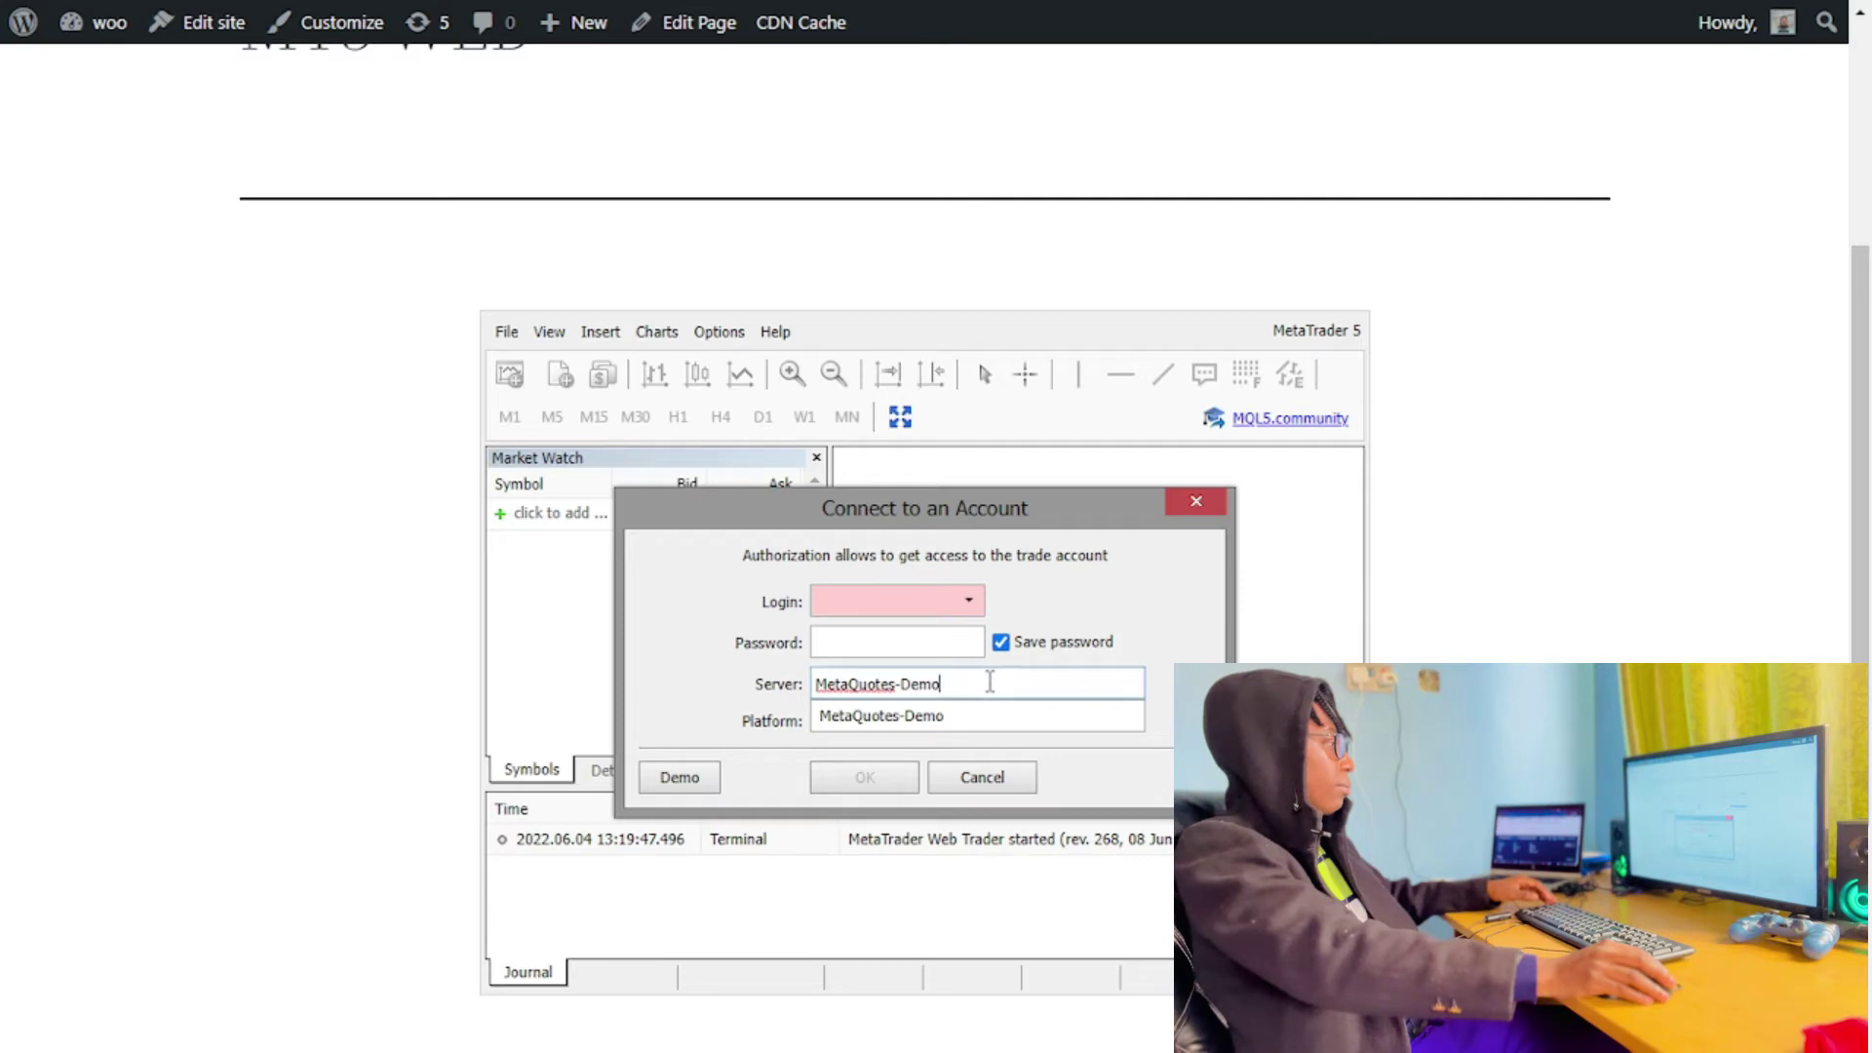
click(970, 600)
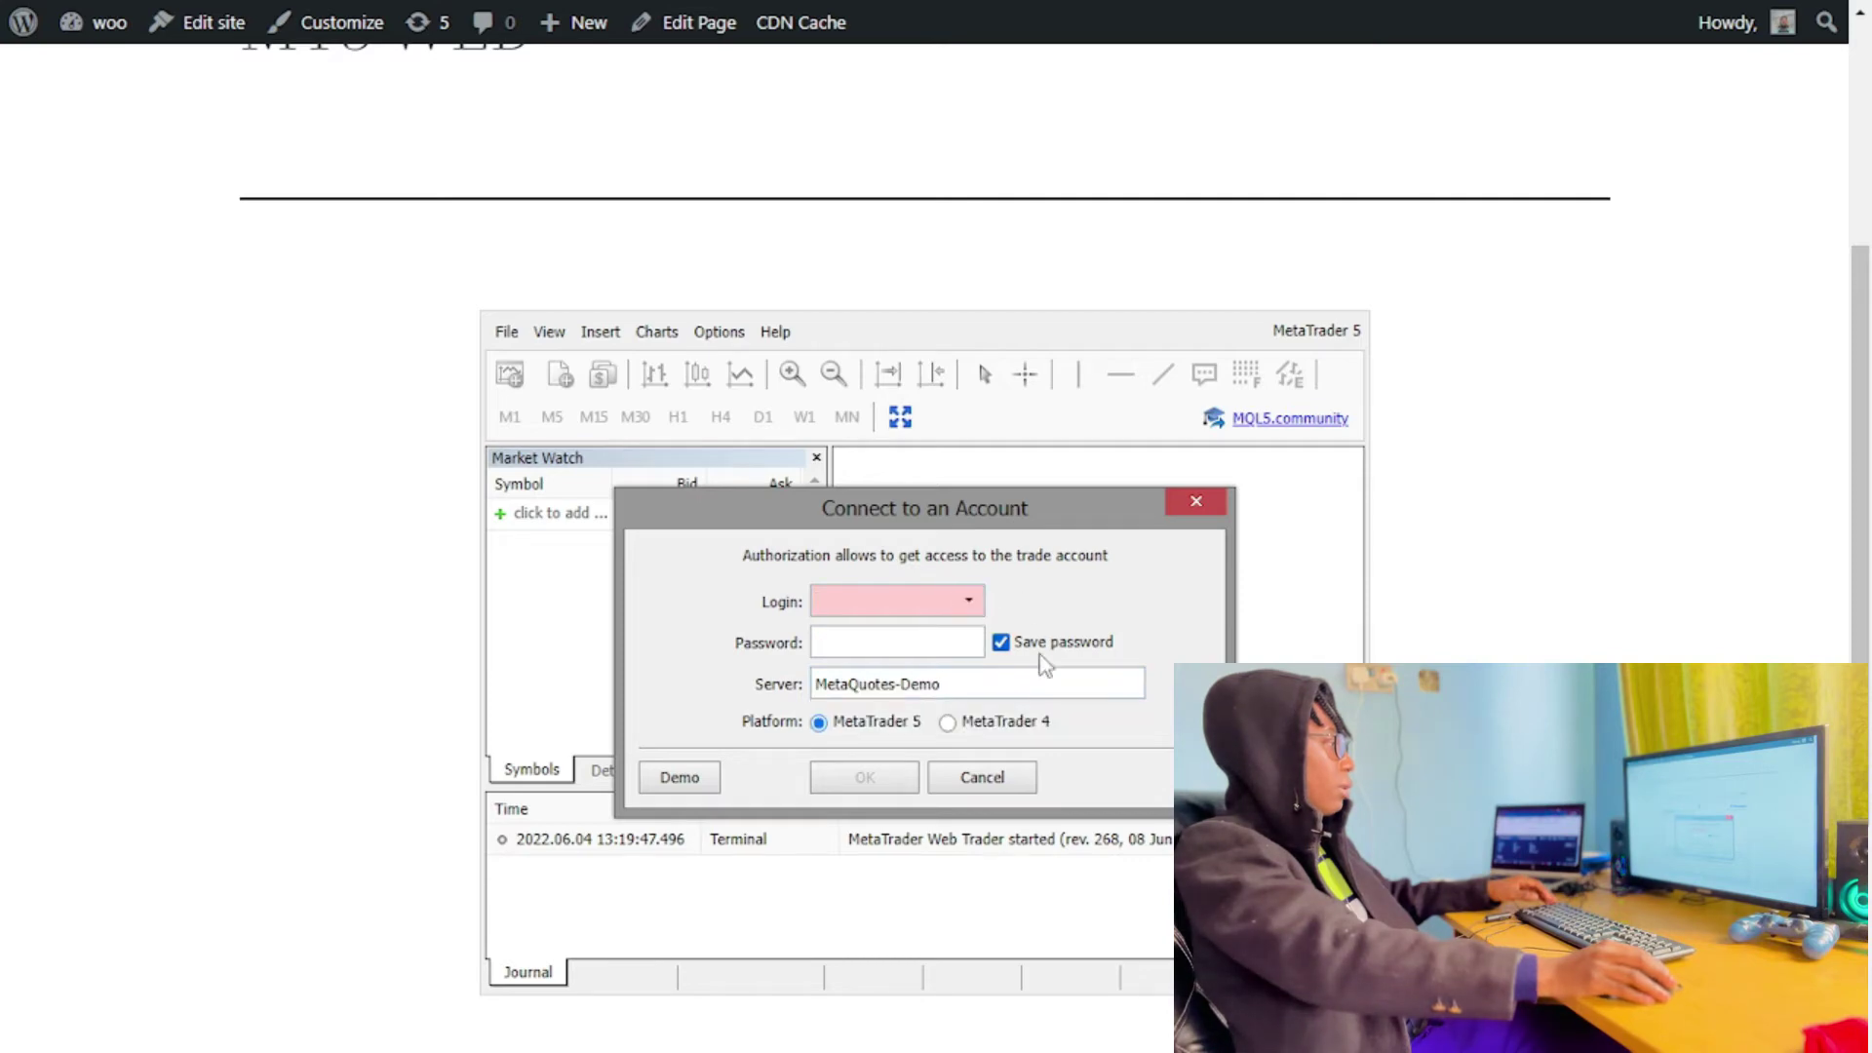
click(1041, 679)
drag(1041, 679, 799, 680)
key(BackSpace)
text(Deriv)
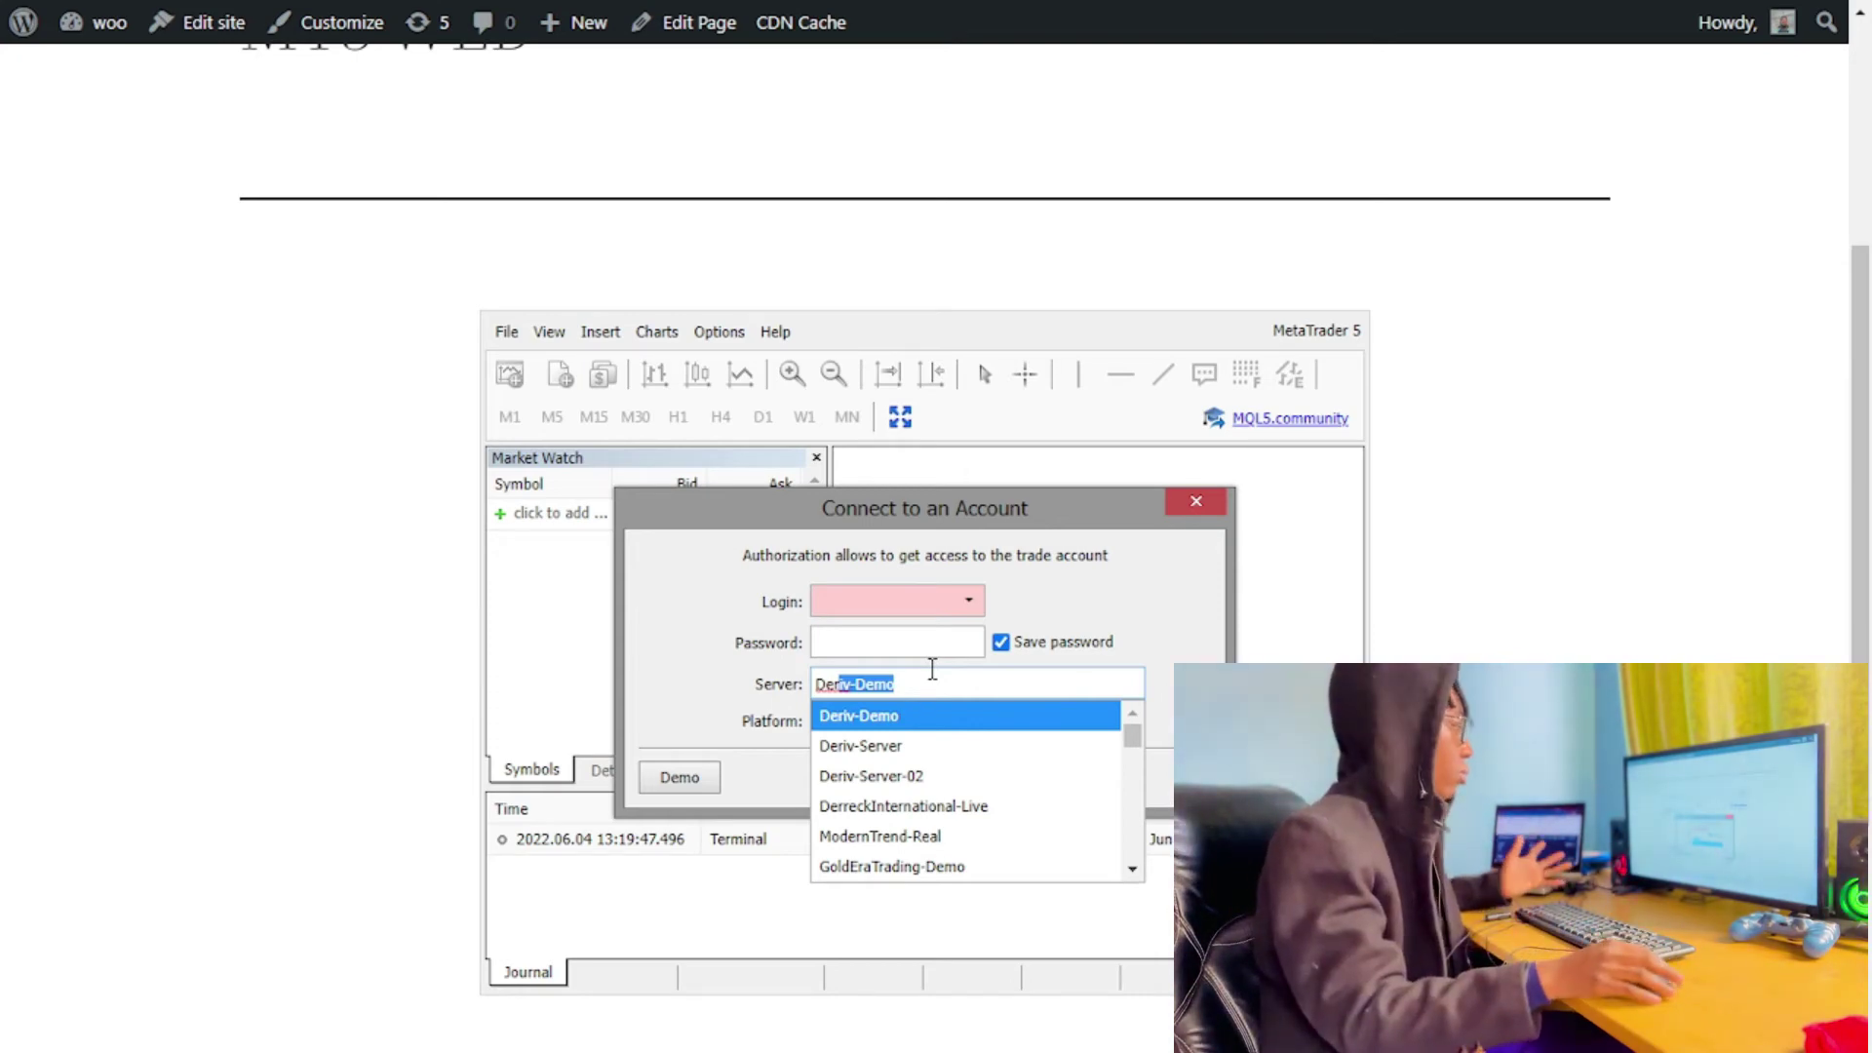
key(Return)
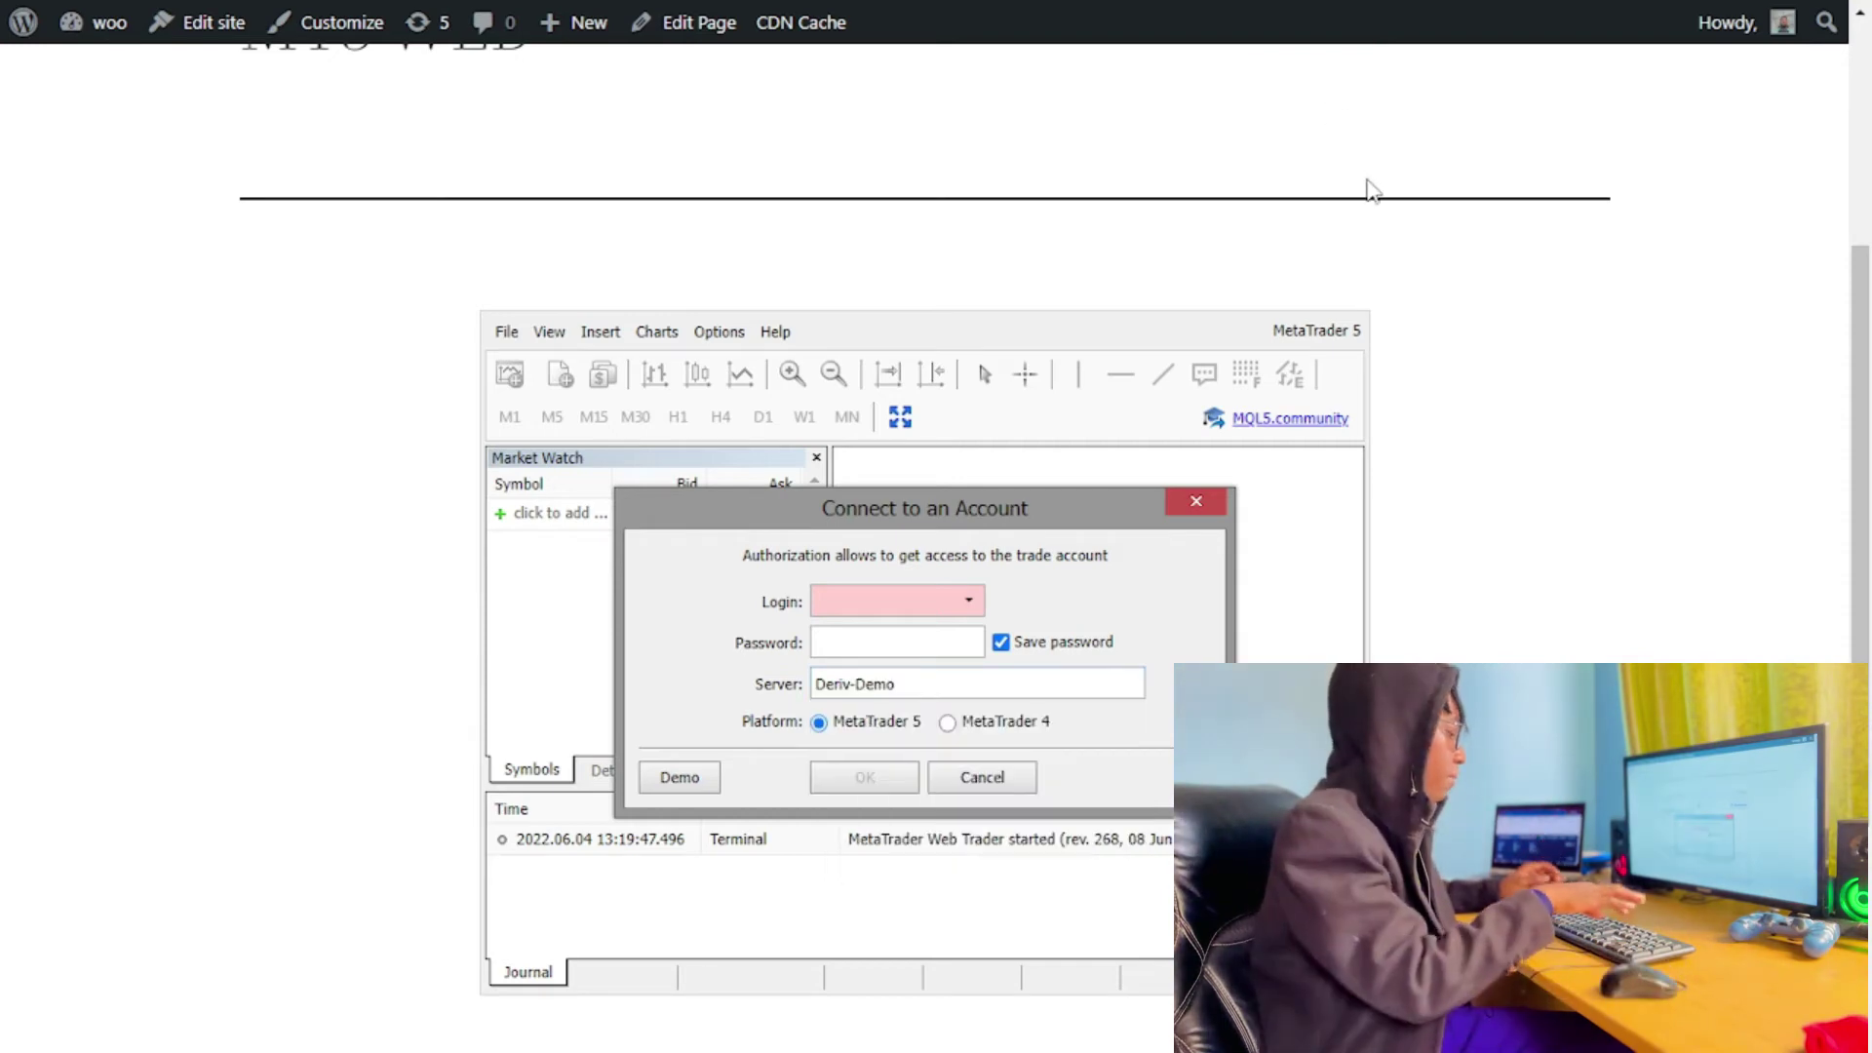
key(F11)
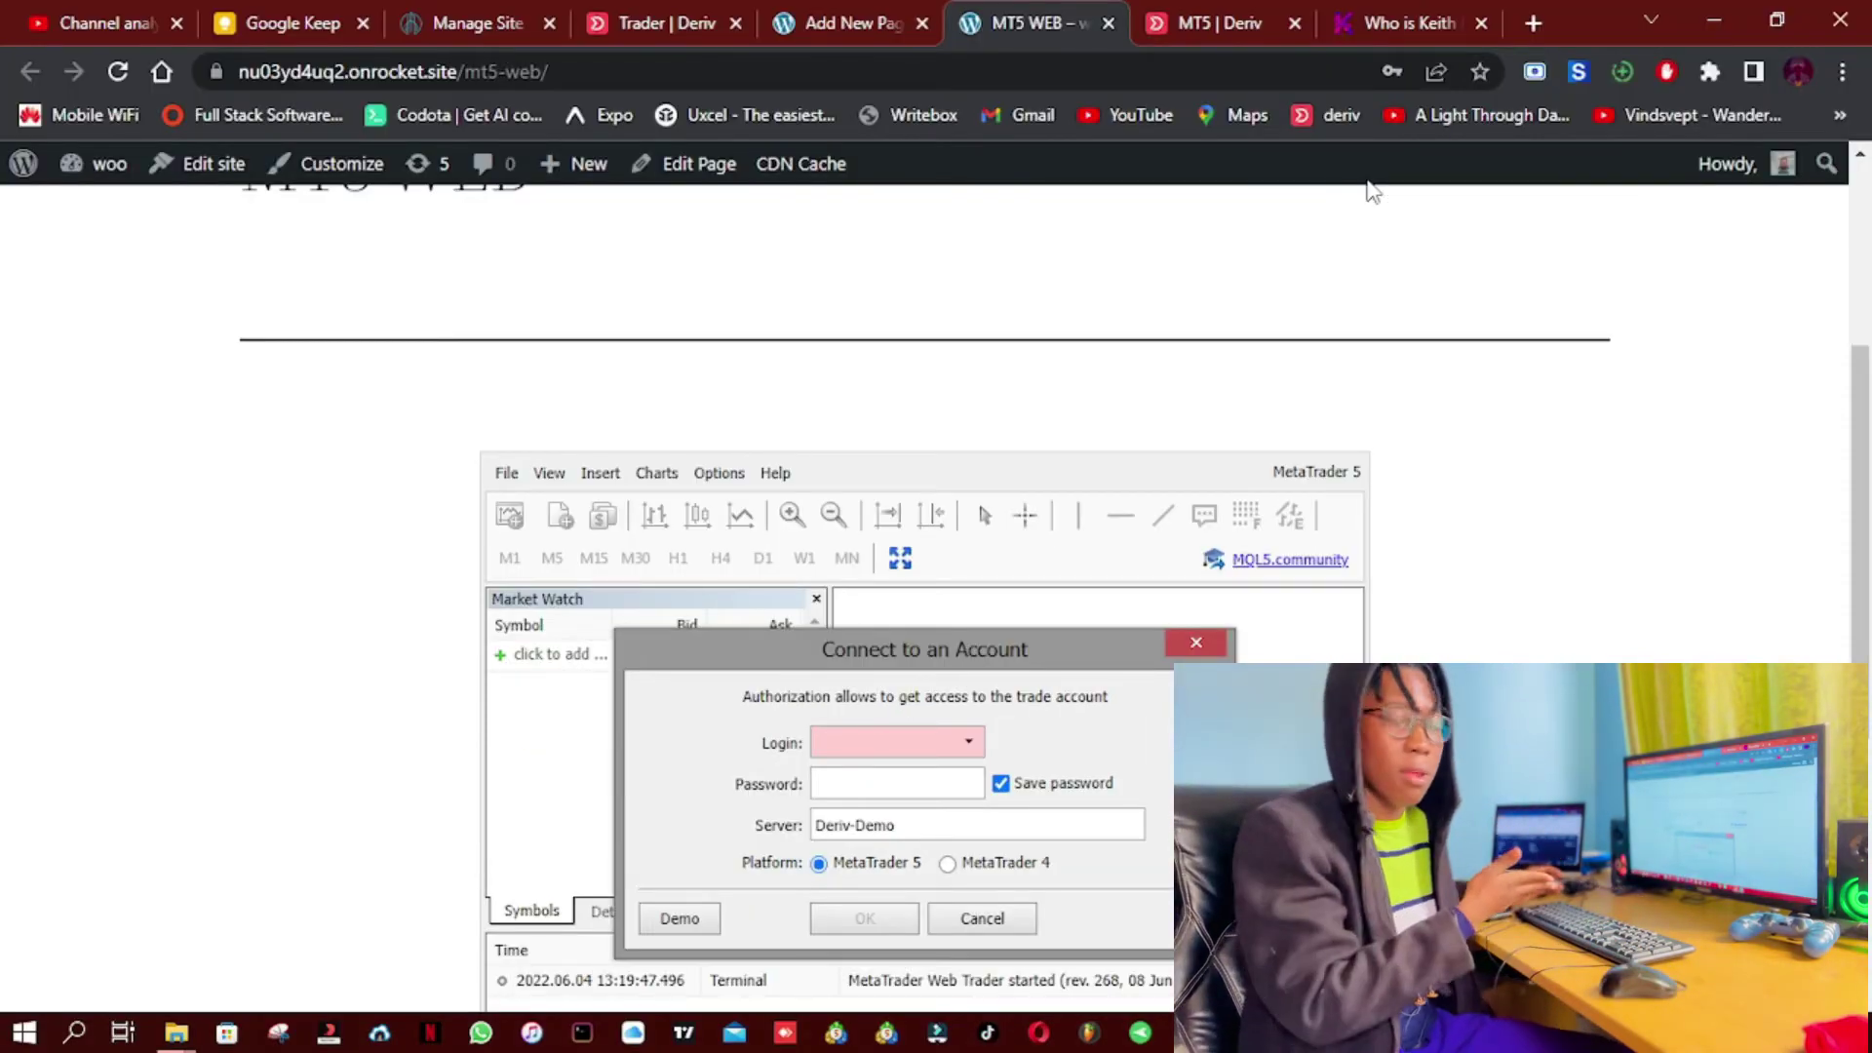
Copy the Synthetic demo account's server name and login ID from the Deriv MT5 dashboard.
click(1189, 13)
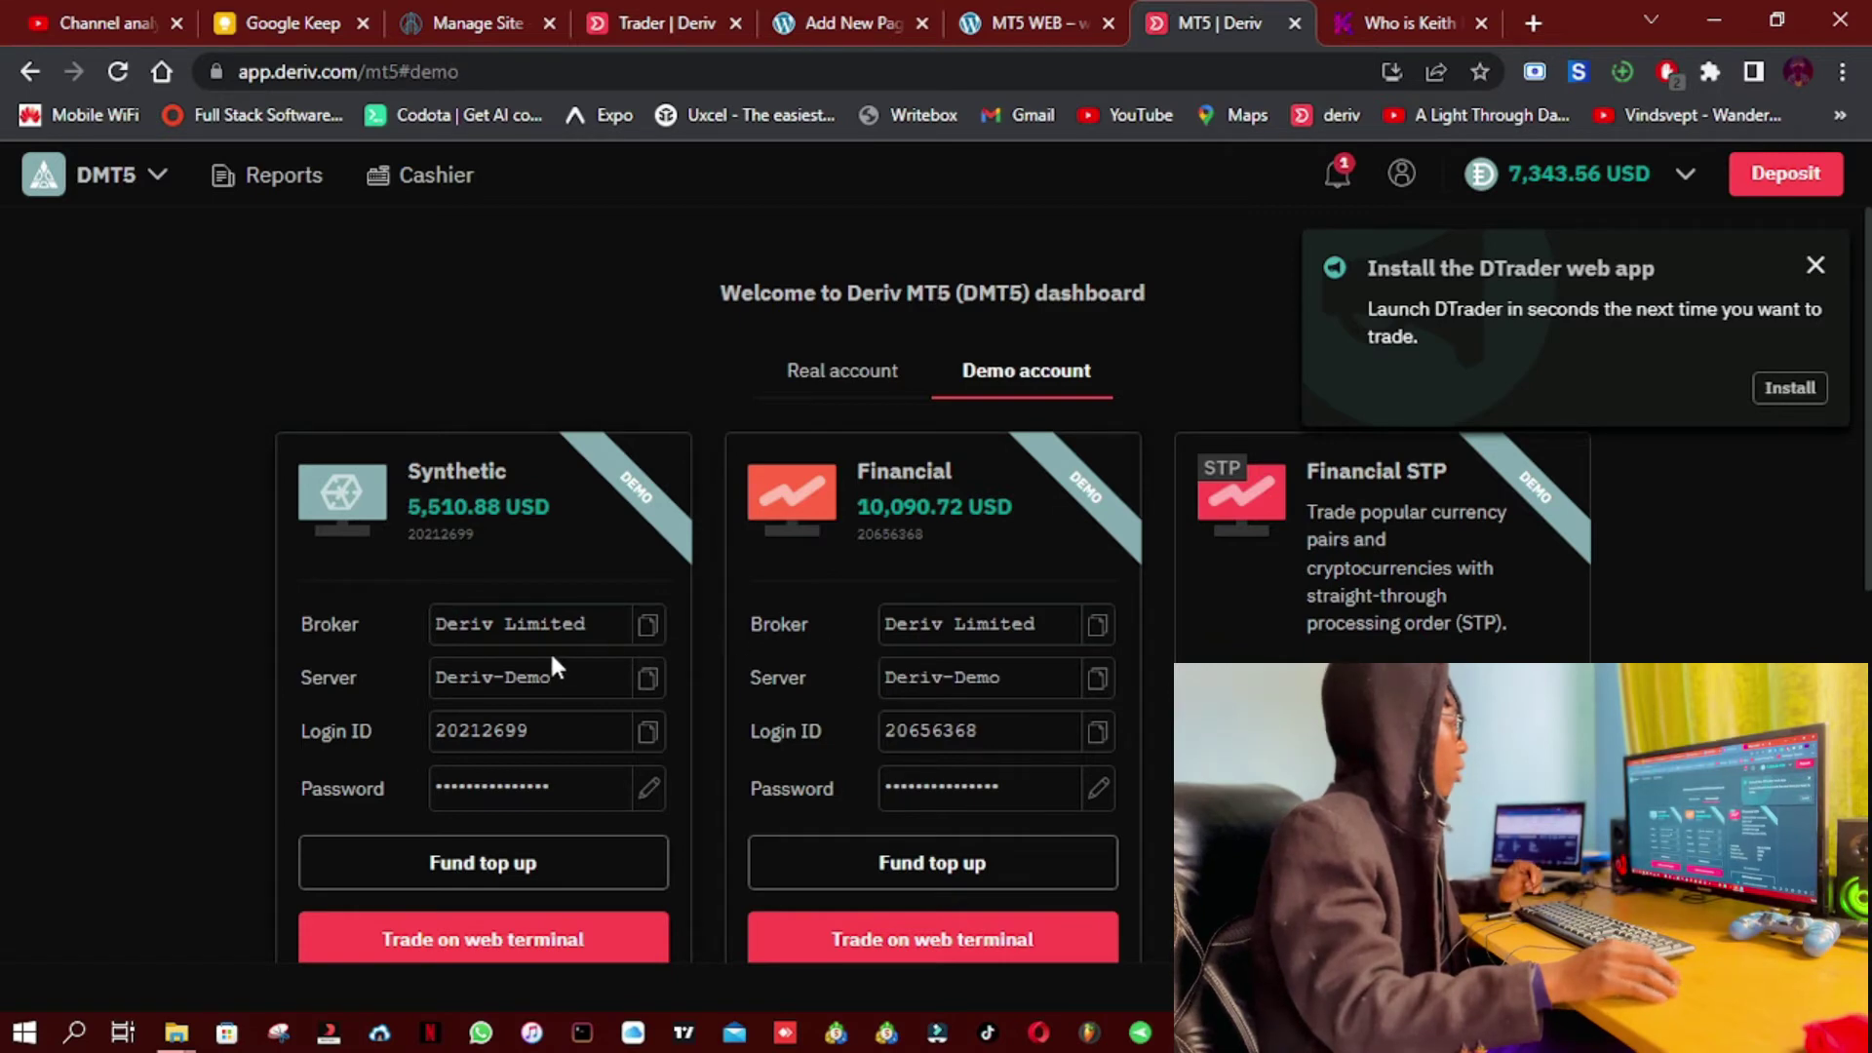
click(647, 679)
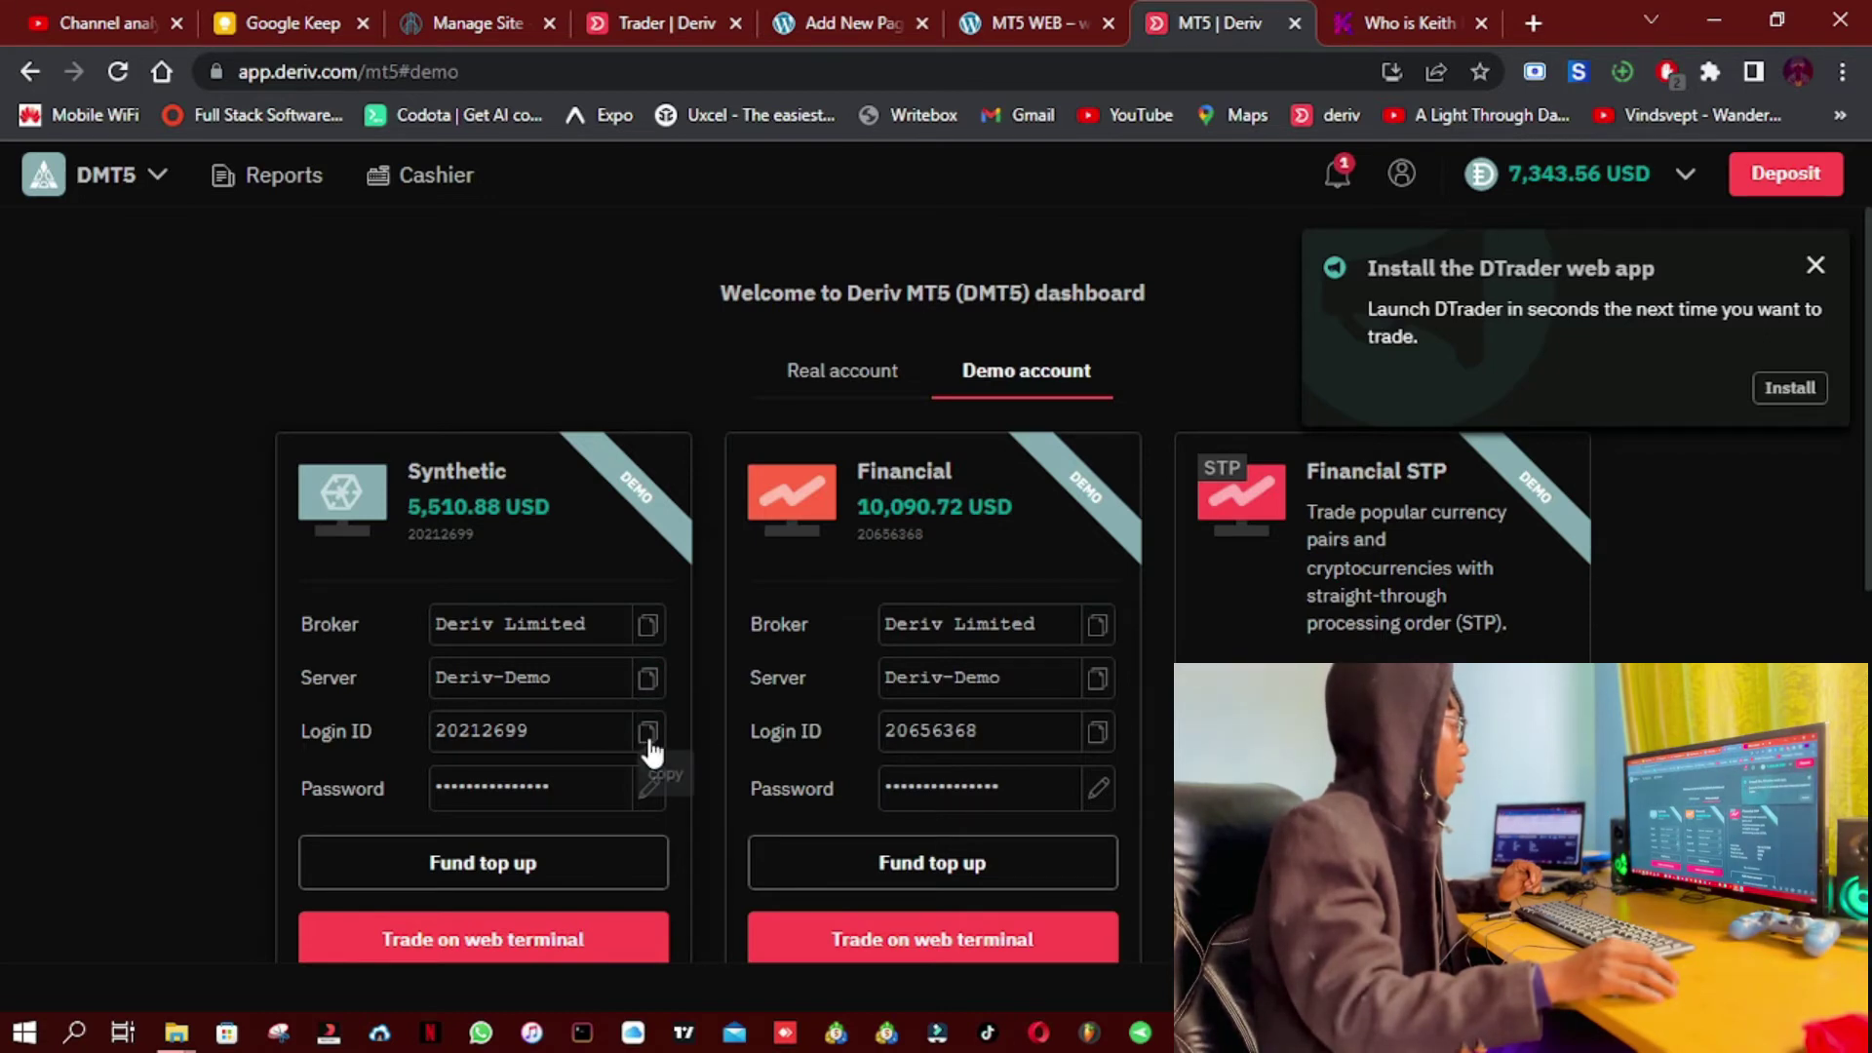
click(650, 735)
key(ctrl+Tab)
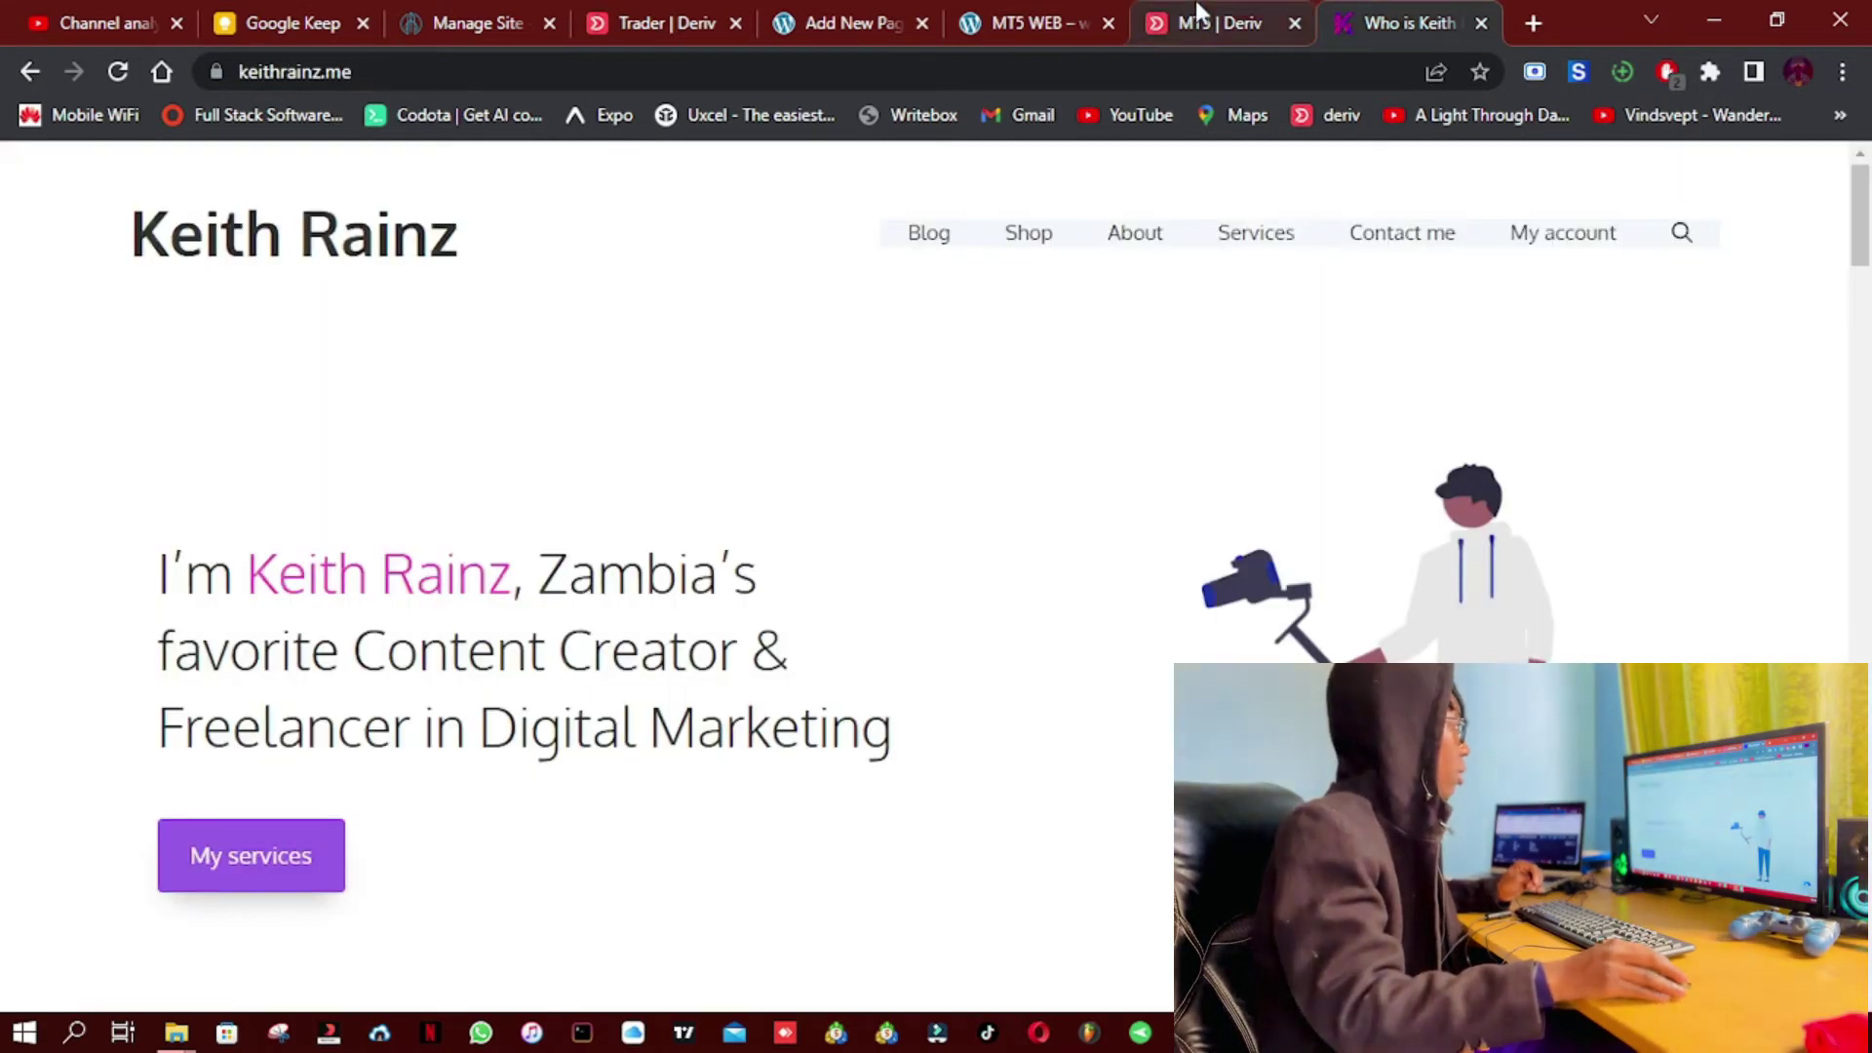
Back on the MT5 WEB tab, paste the login ID into Login and enter the account password.
click(1063, 13)
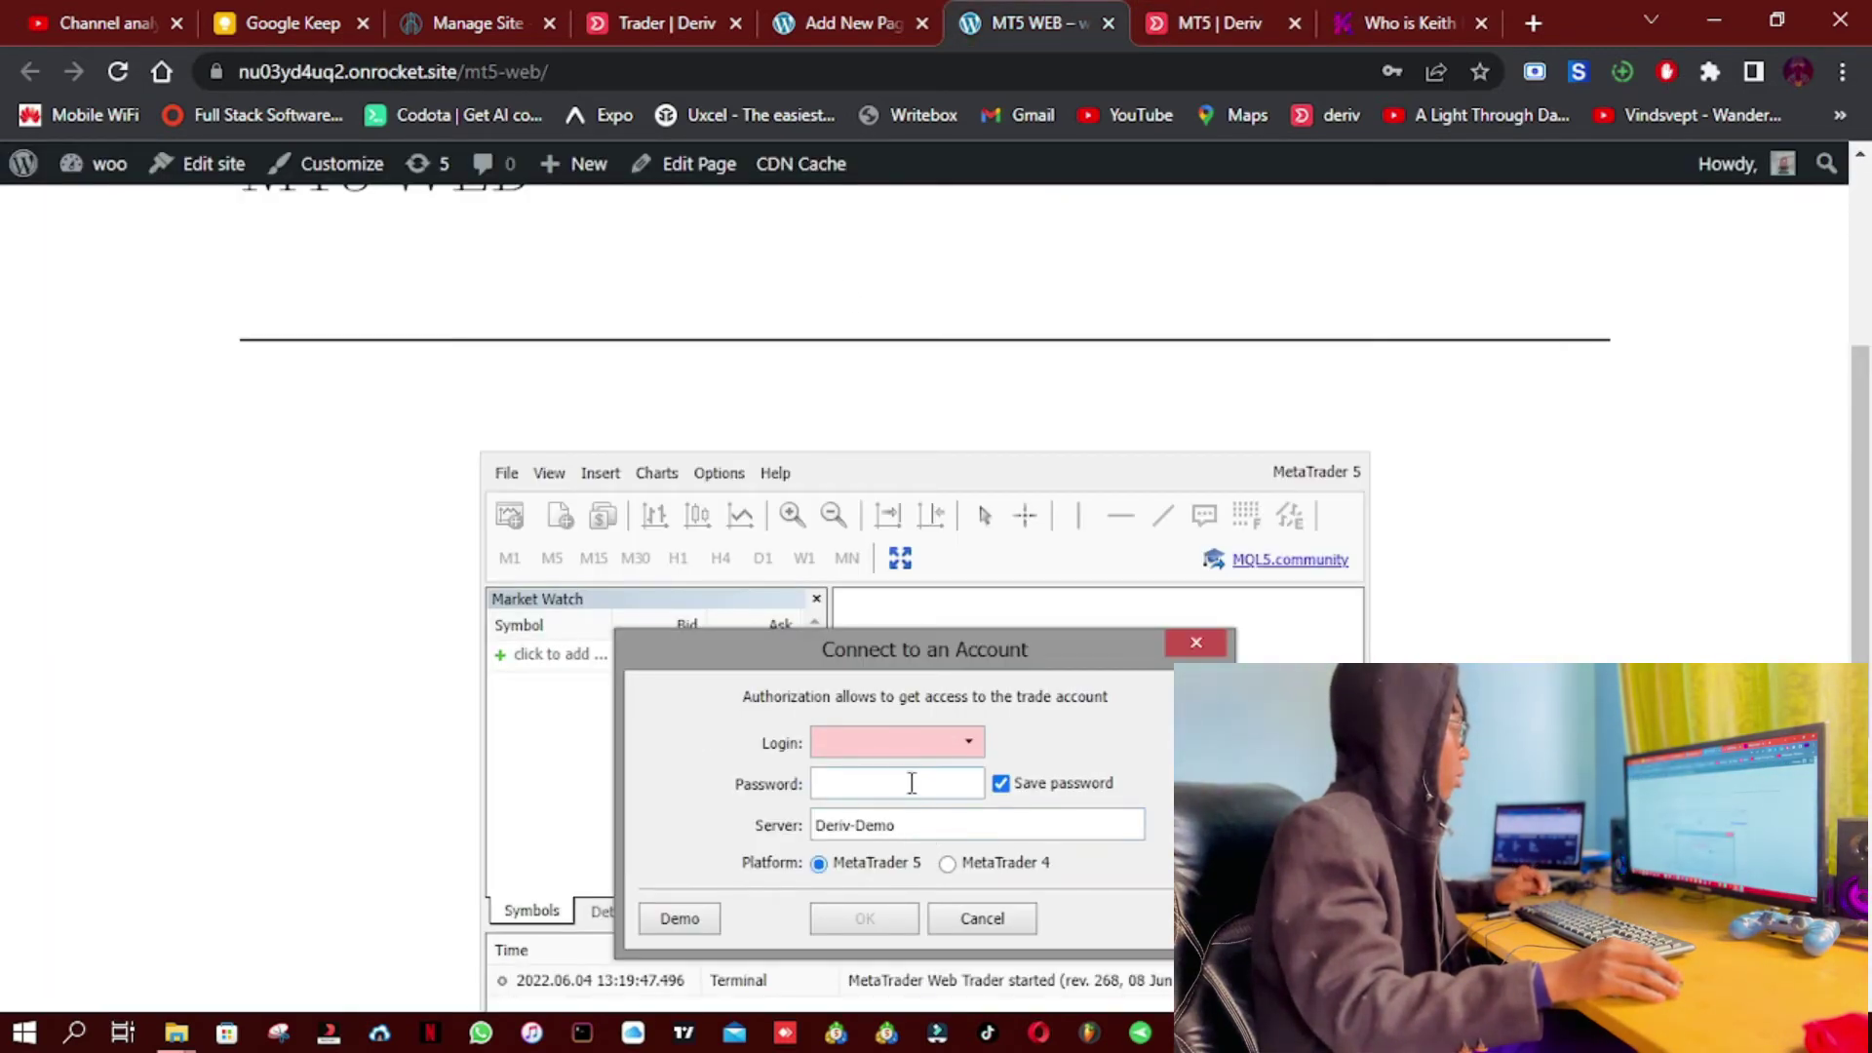
click(885, 742)
key(ctrl+v)
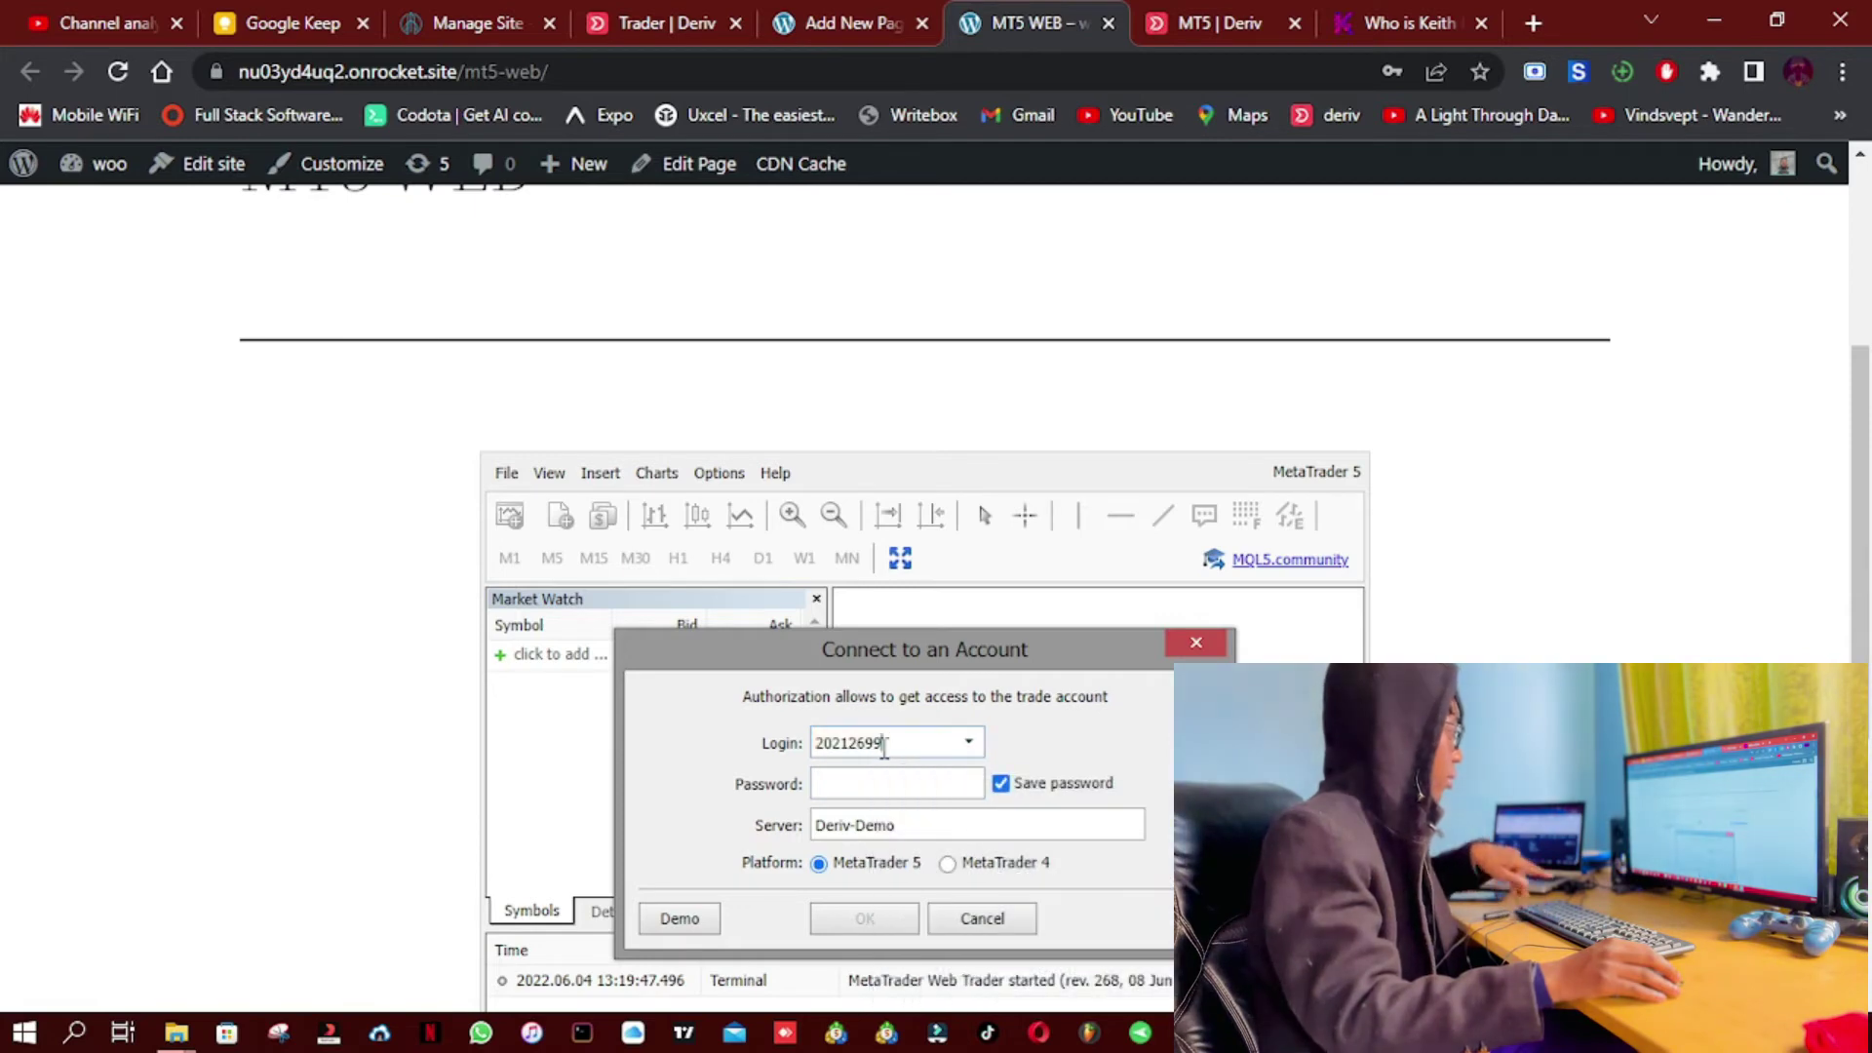
click(864, 785)
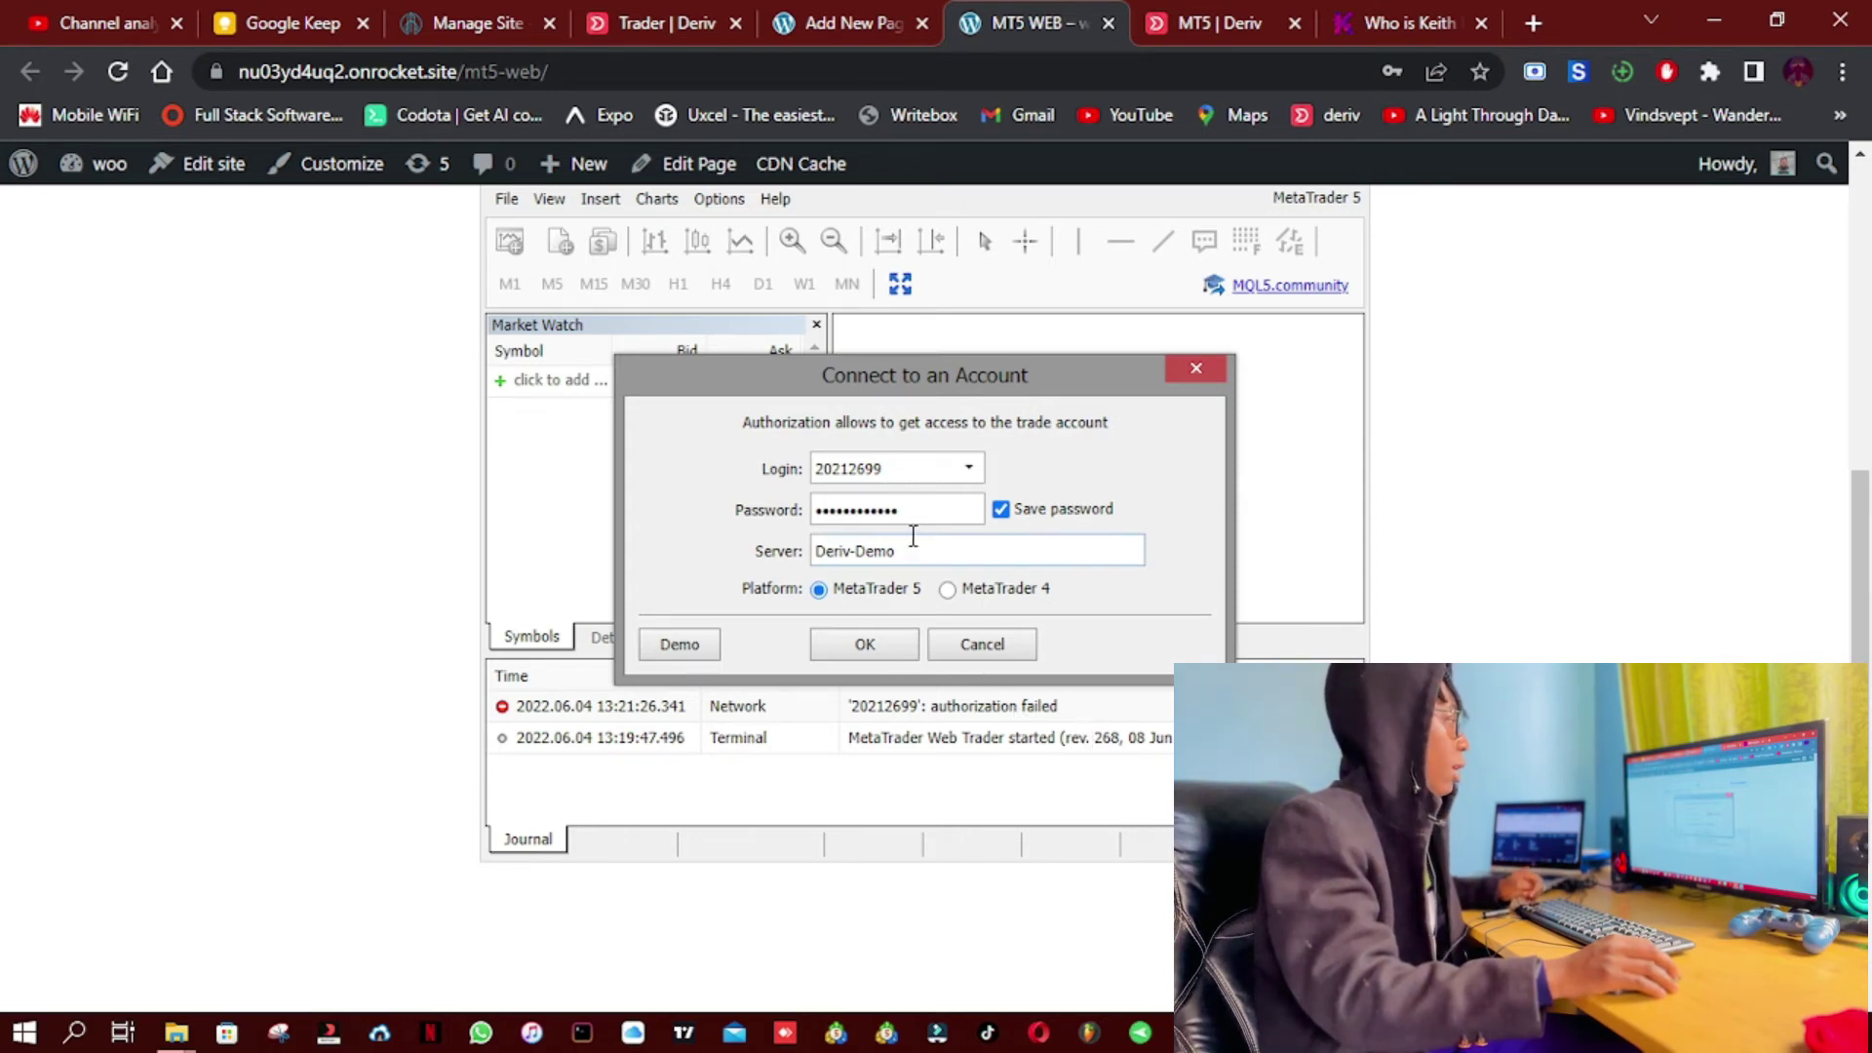
drag(947, 513, 742, 516)
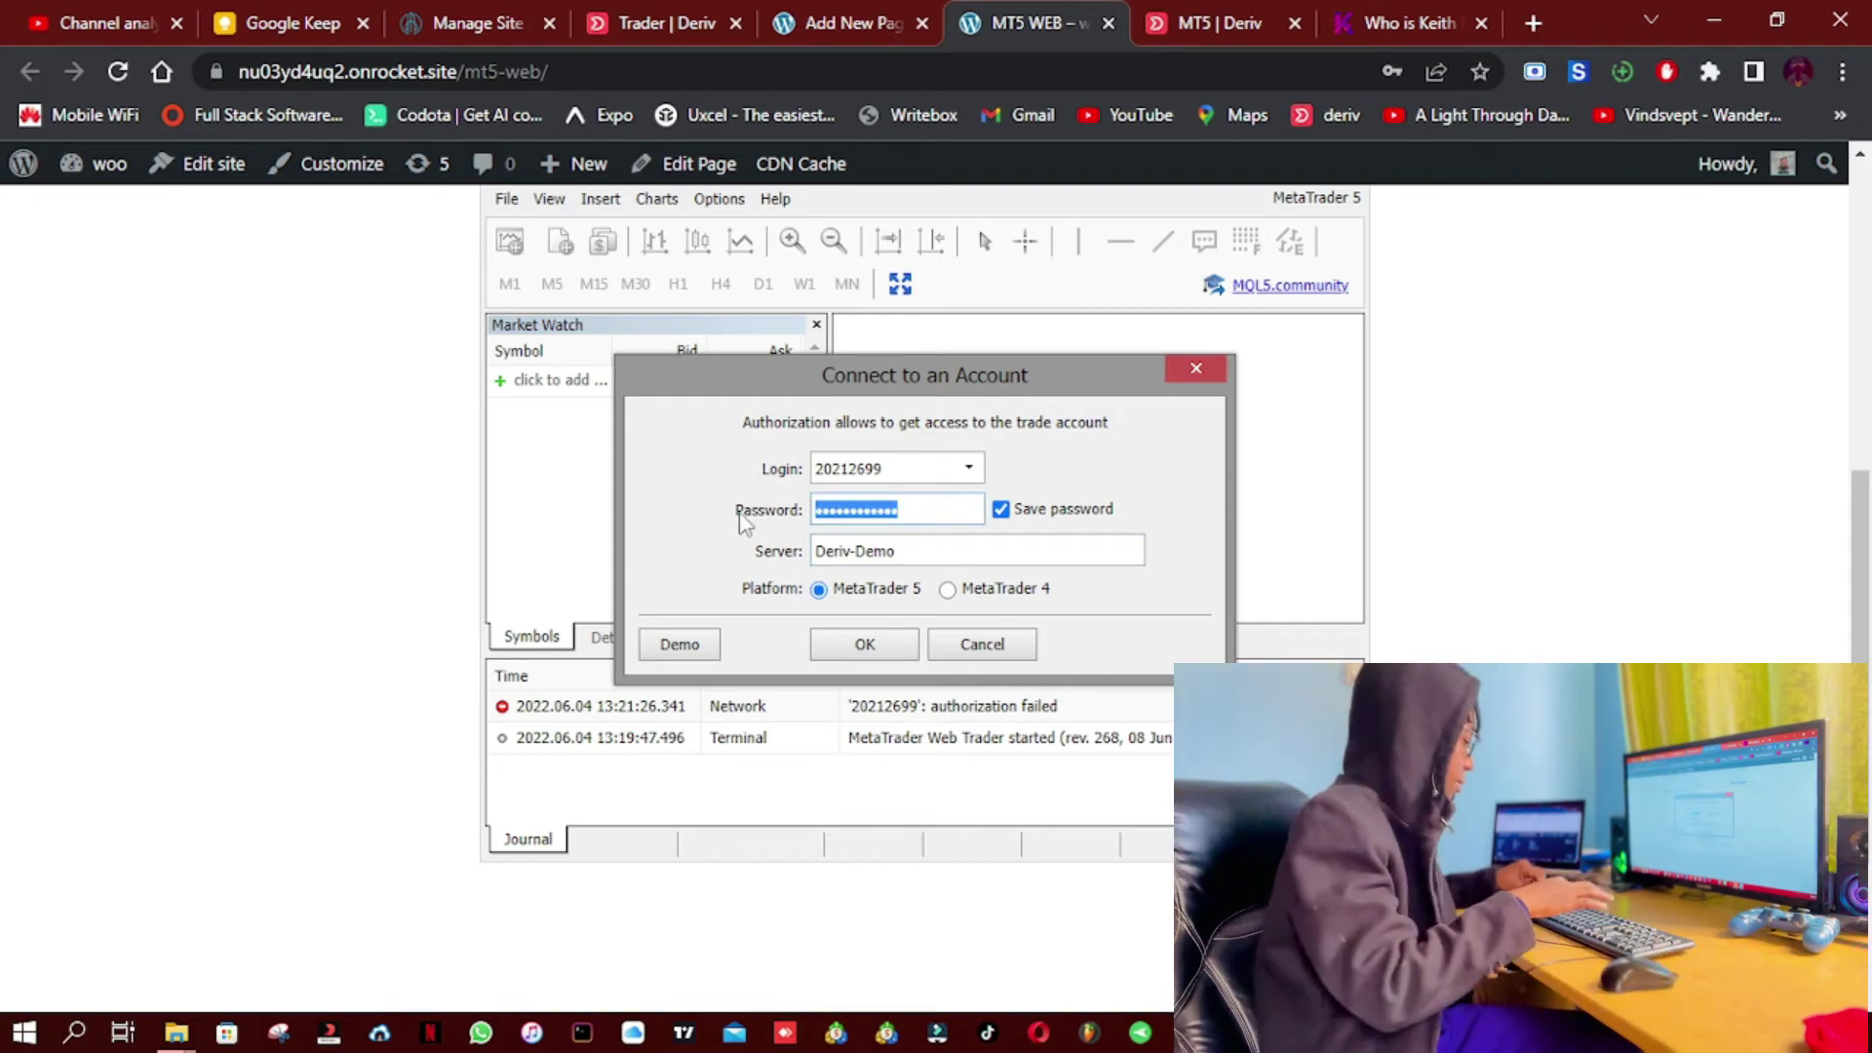
Try connecting with these credentials and check the journal's authorization failures.
click(861, 648)
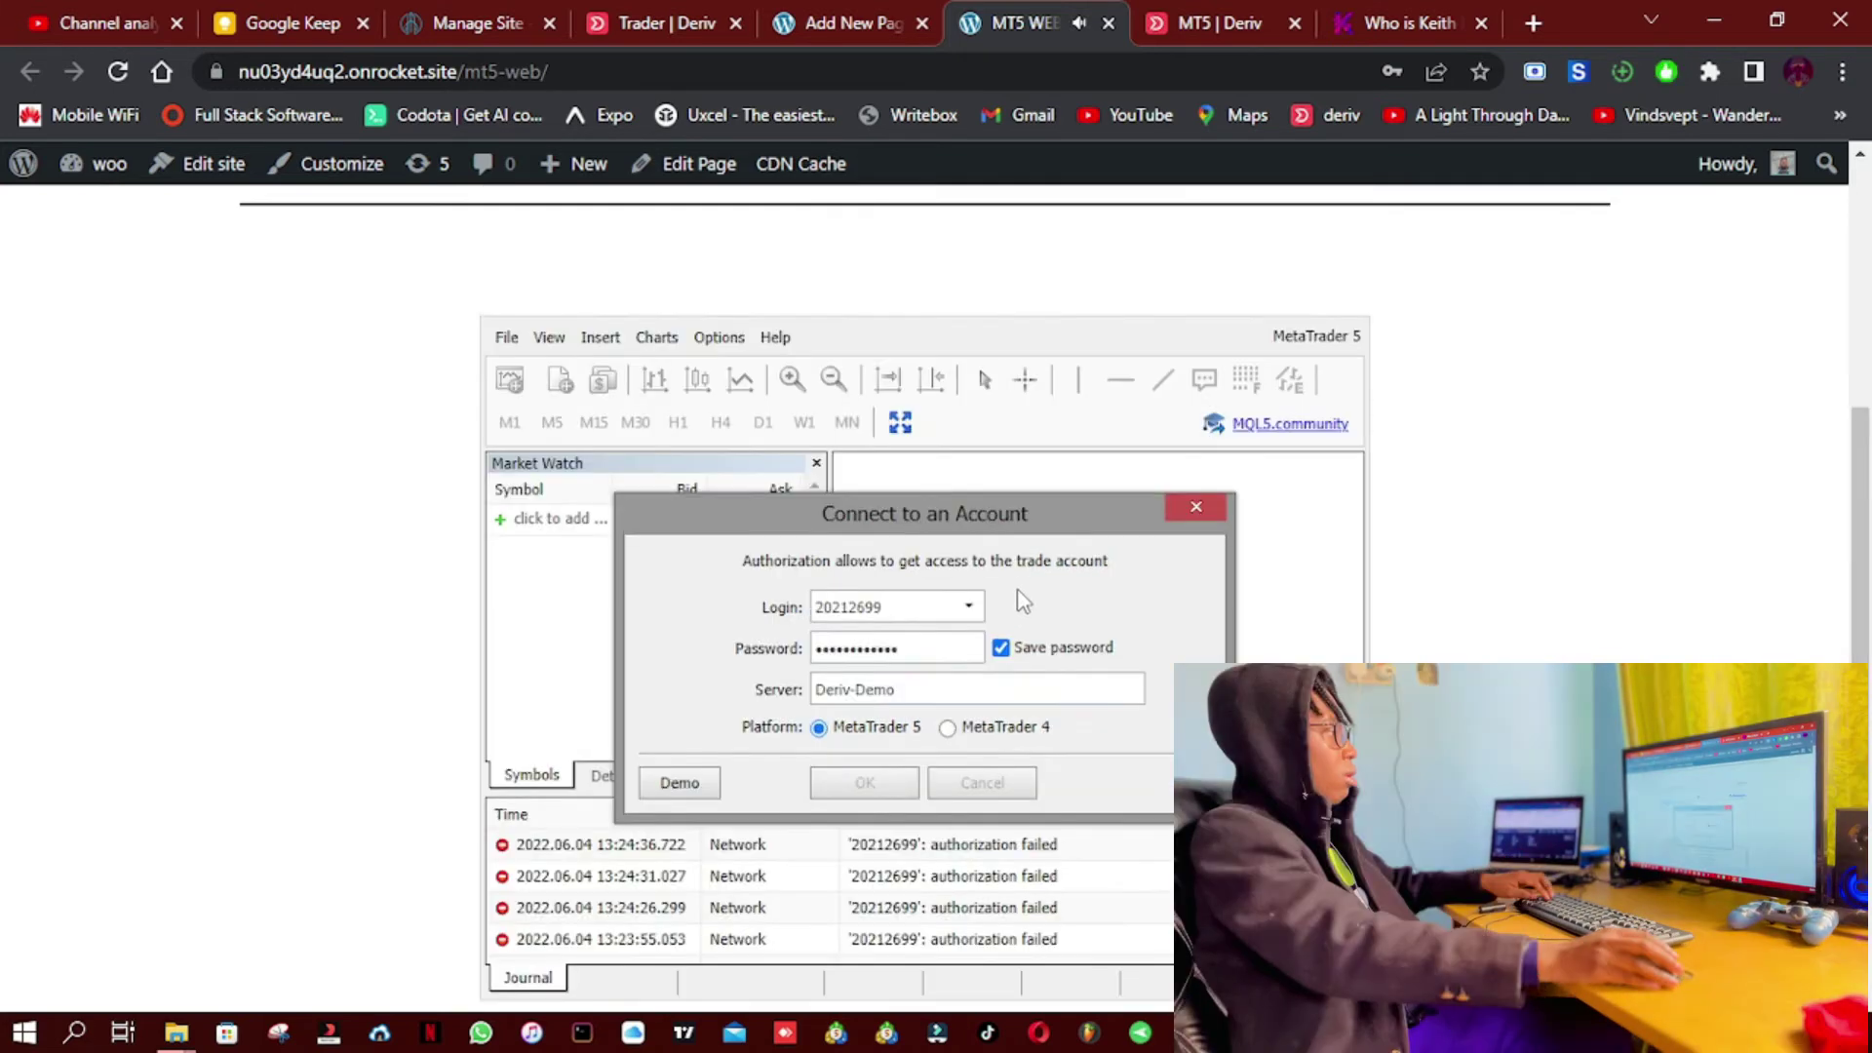
scroll(1016, 597, down, 4)
scroll(1013, 633, up, 2)
scroll(1014, 641, up, 1)
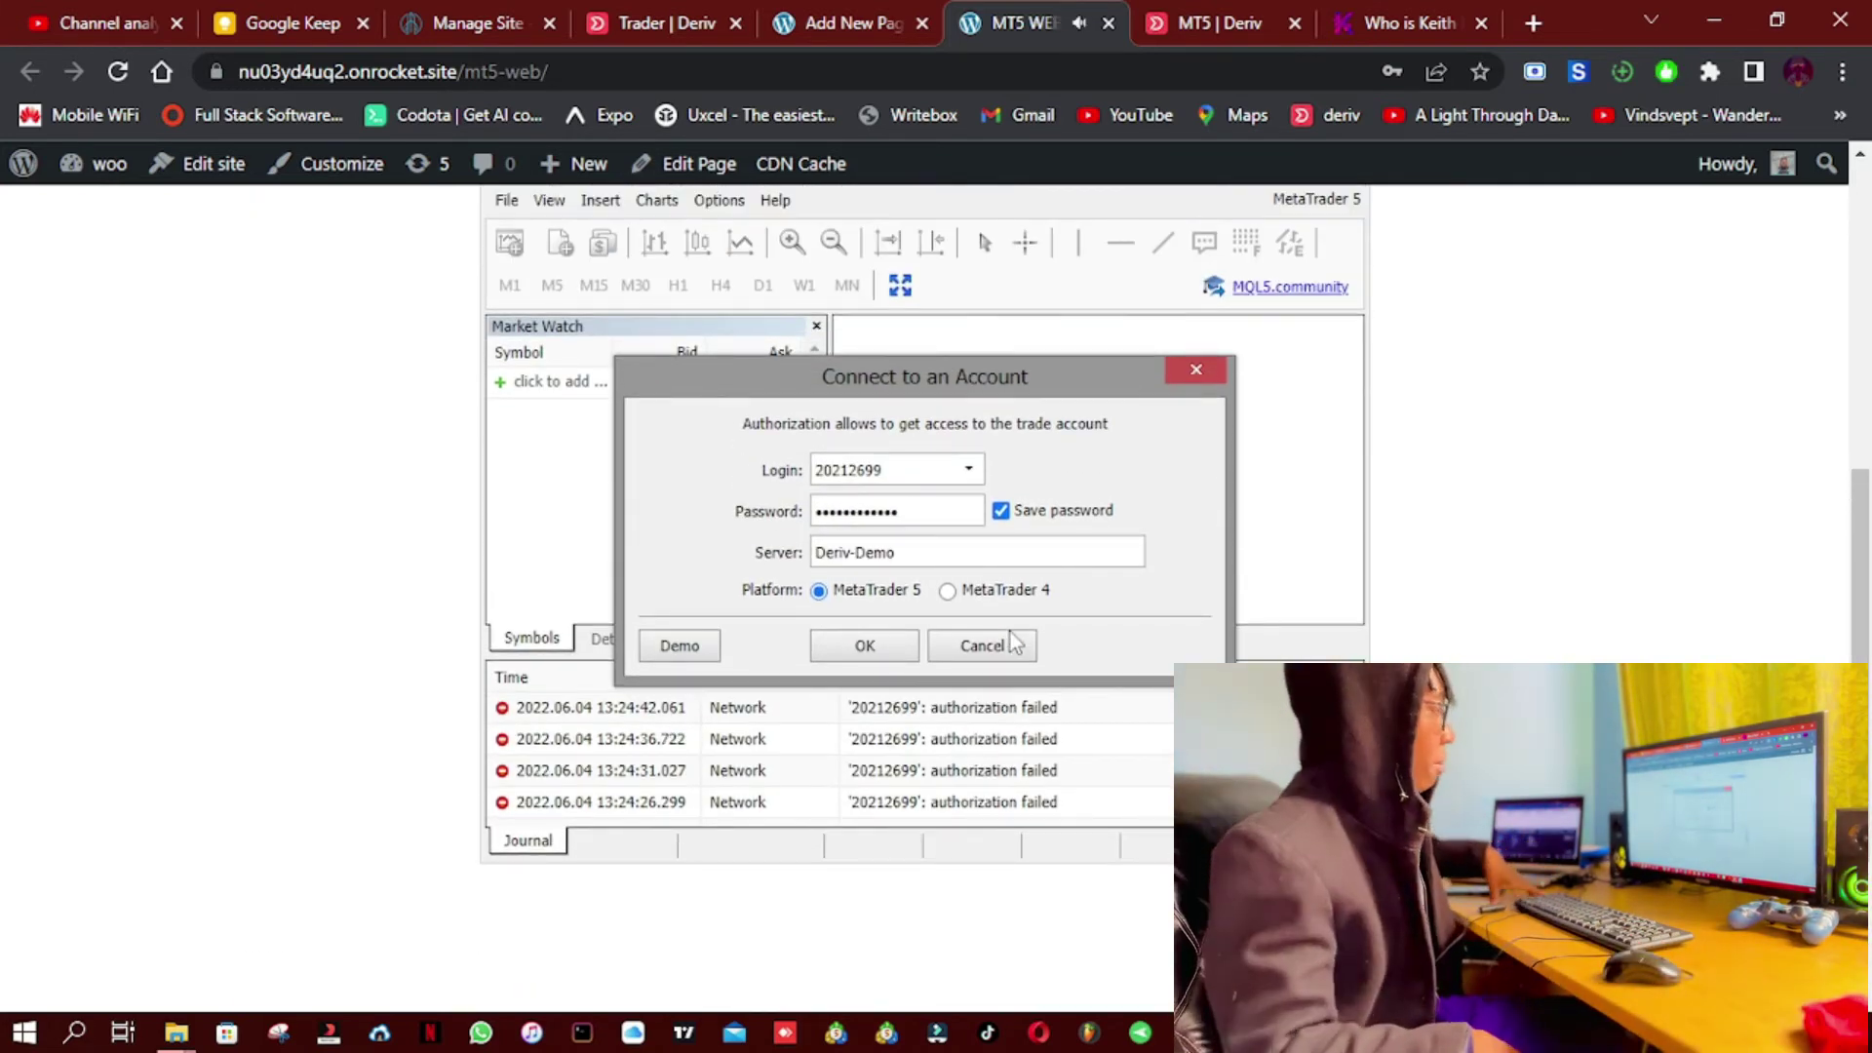